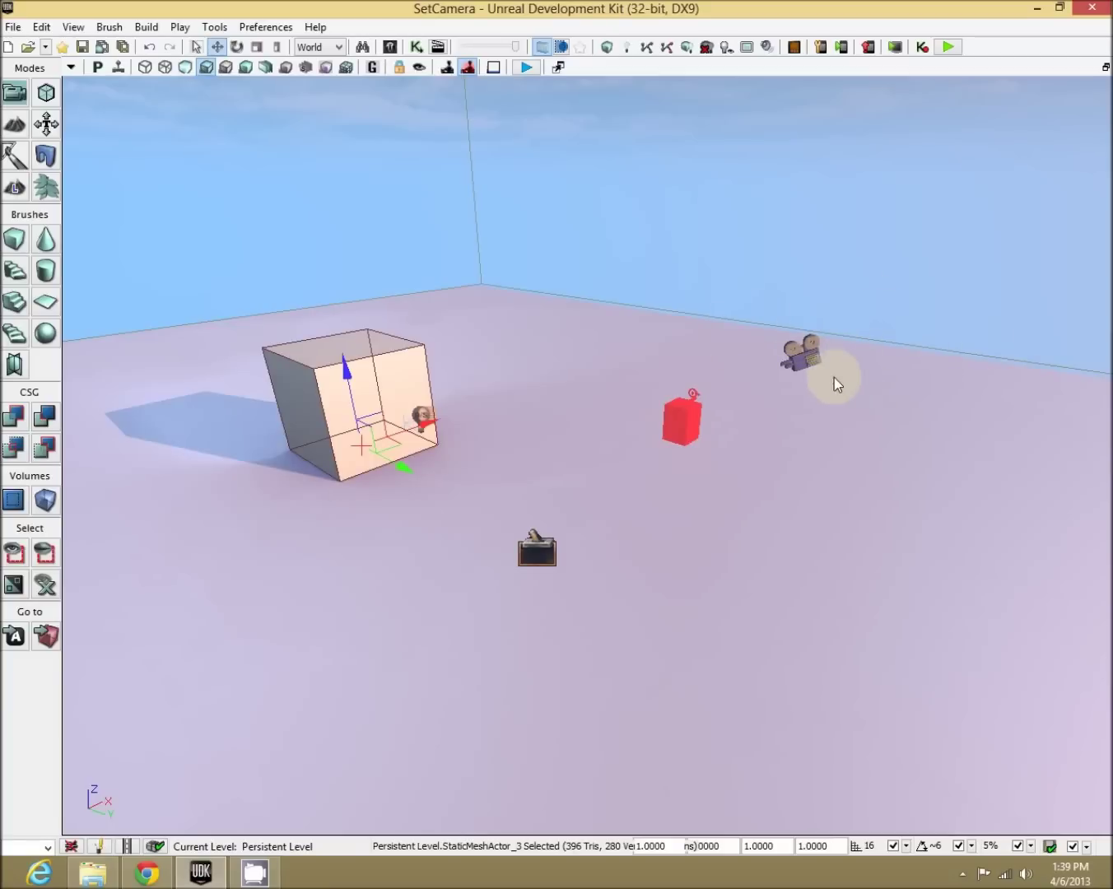
right_drag(834, 378, 629, 503)
drag(629, 503, 868, 456)
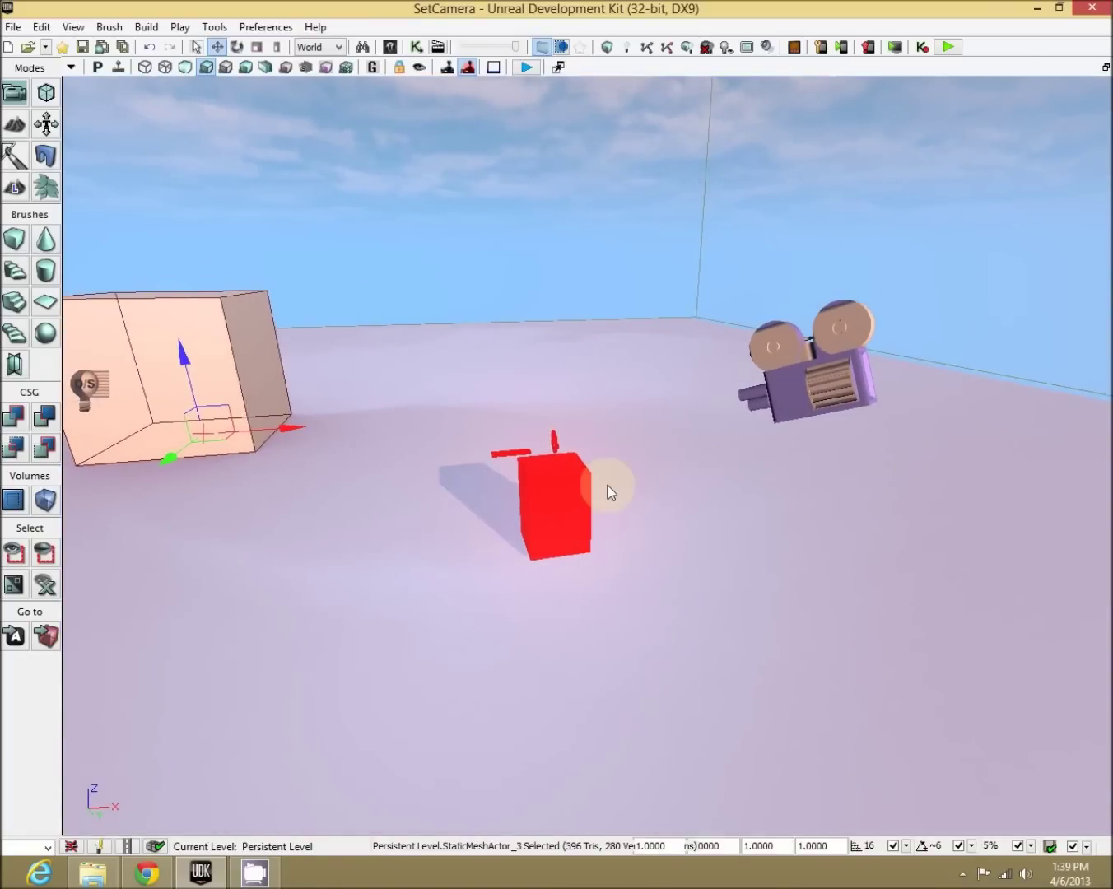
mouse_move(427, 570)
mouse_down()
mouse_move(454, 589)
mouse_move(420, 580)
mouse_up()
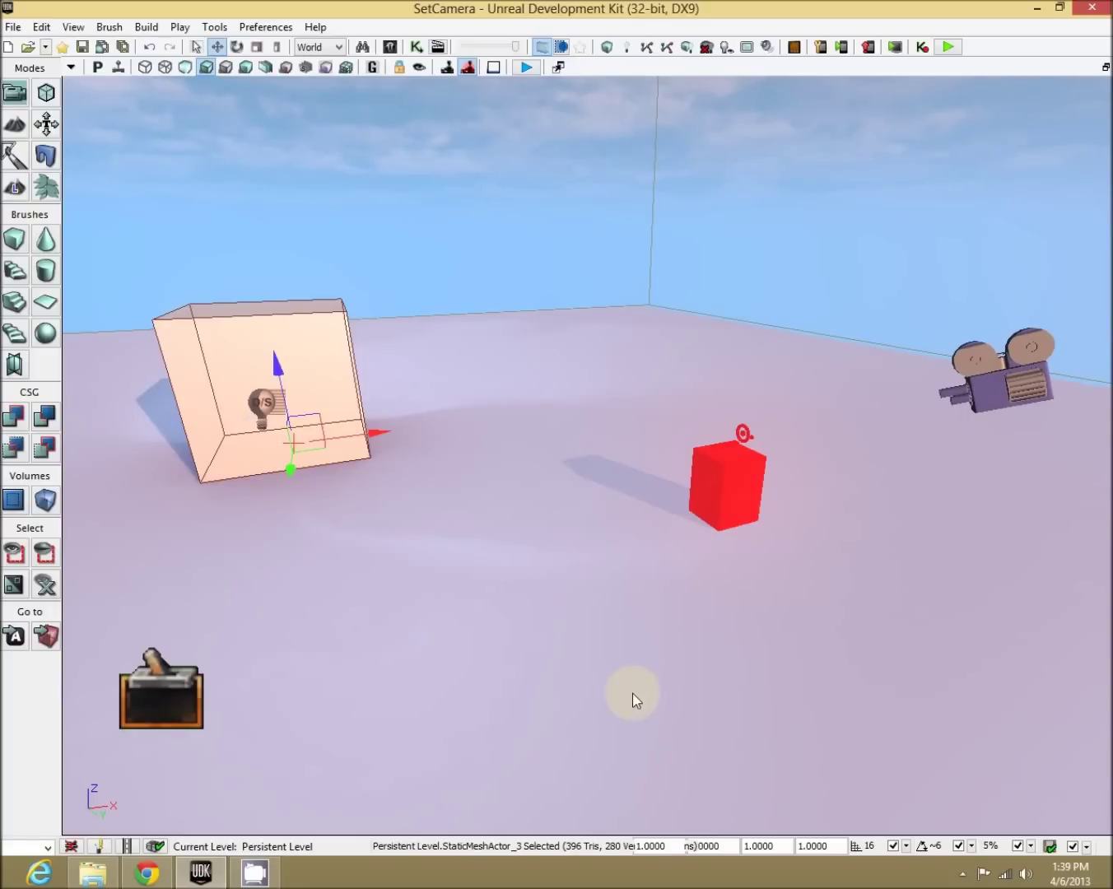
mouse_move(634, 703)
mouse_down()
mouse_move(686, 668)
mouse_move(702, 673)
mouse_move(657, 654)
mouse_up()
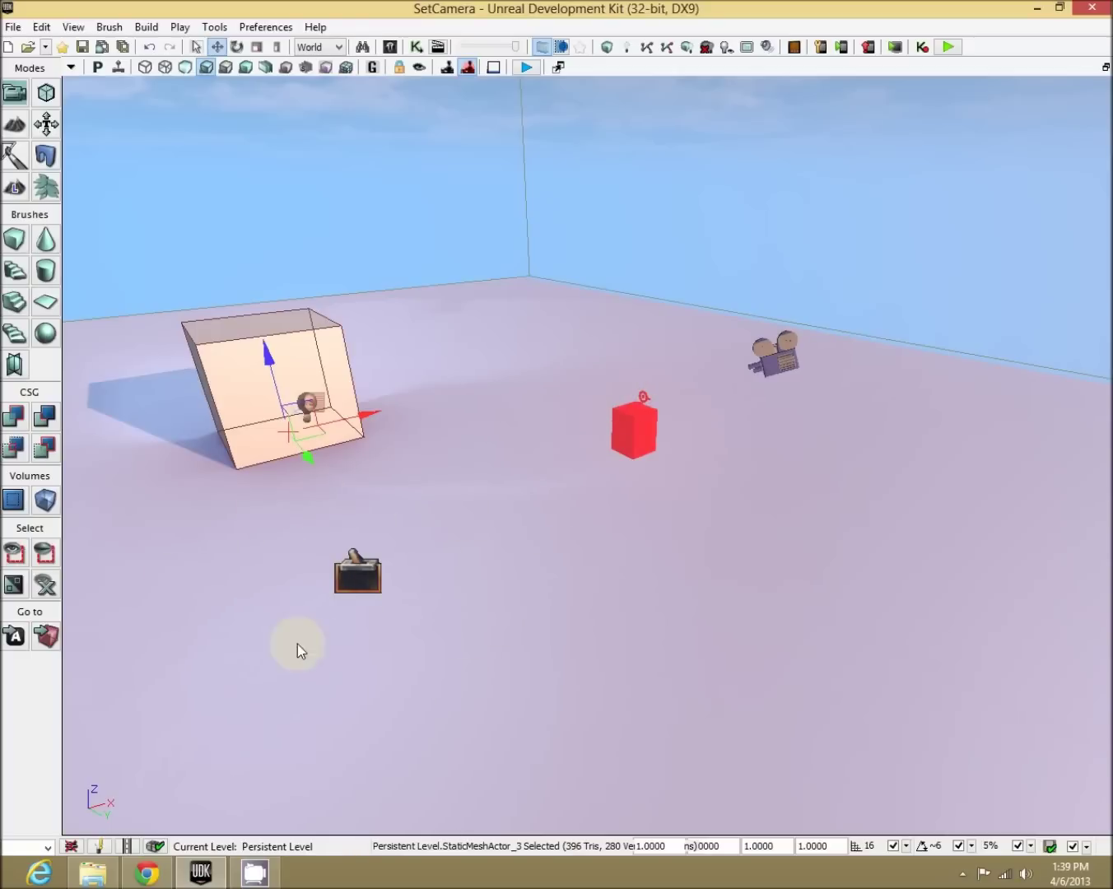
right_drag(297, 644, 359, 684)
drag(358, 685, 317, 750)
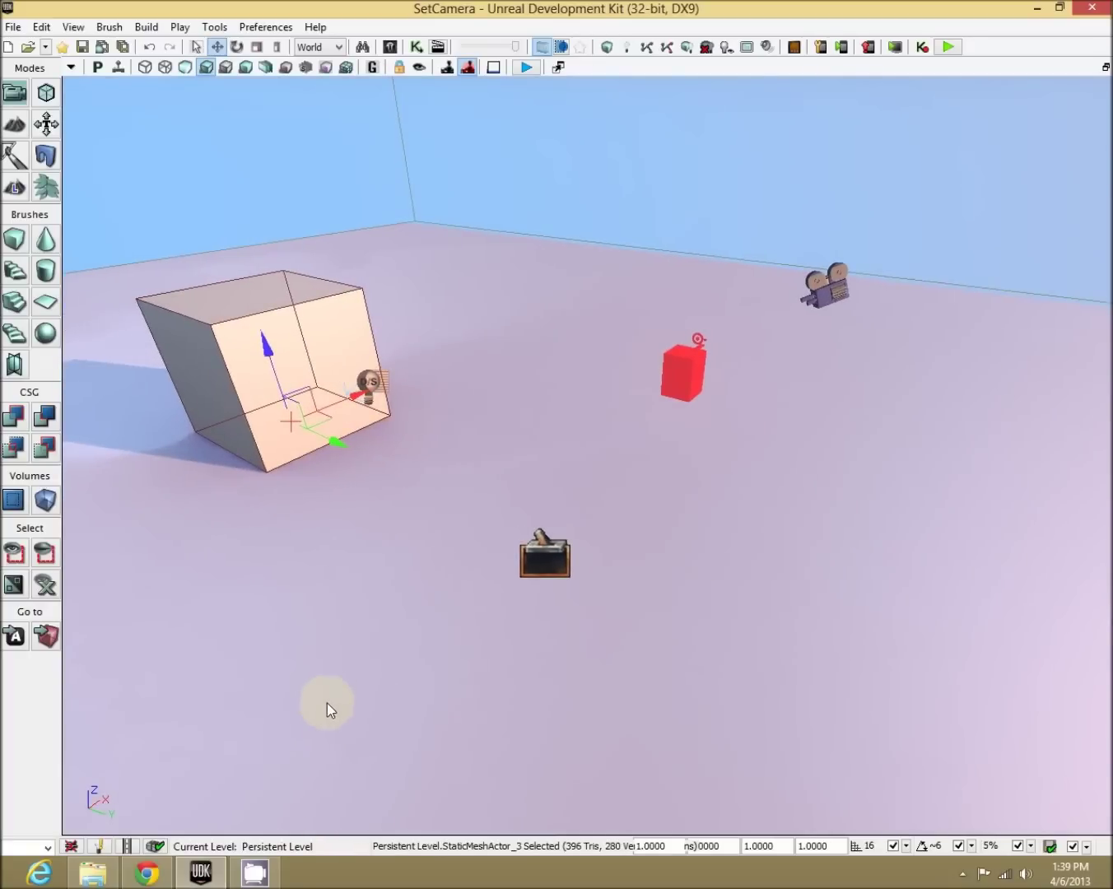
- Play-test the level by walking into the existing trigger, look around at the red block, and end the preview
click(955, 48)
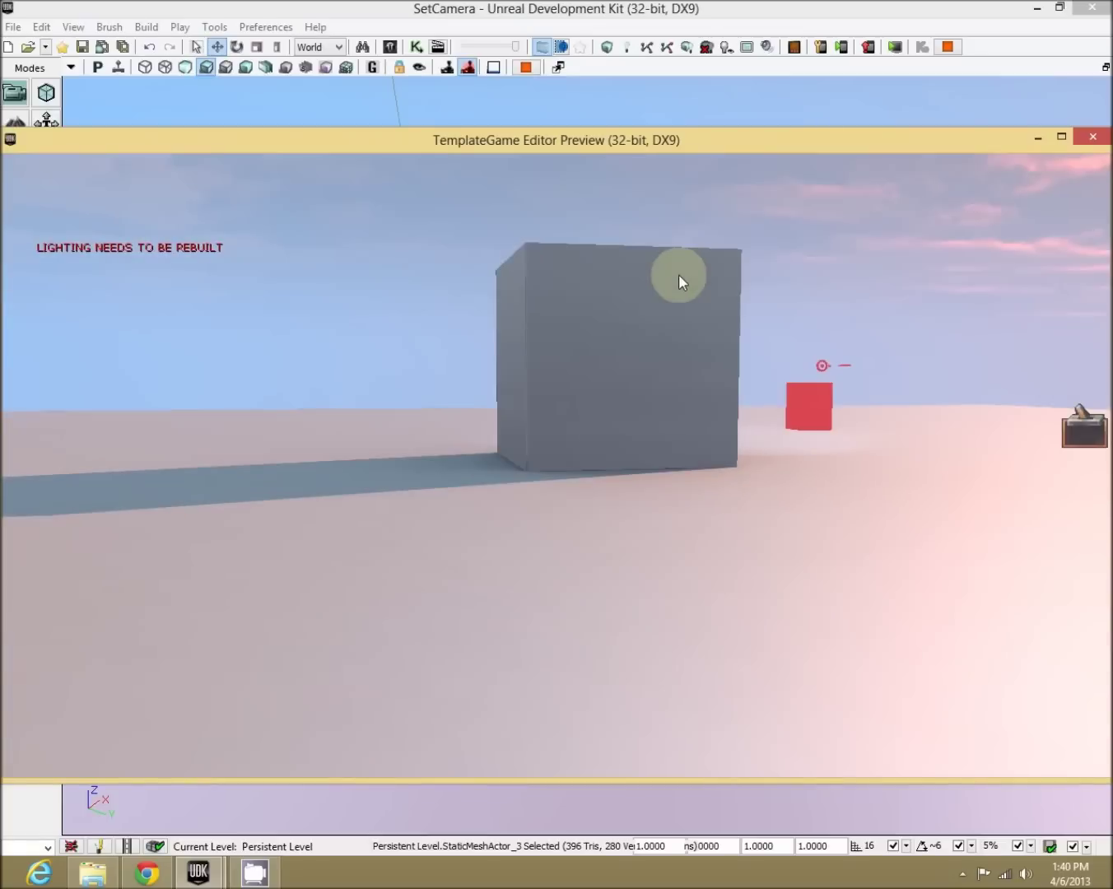
key(w)
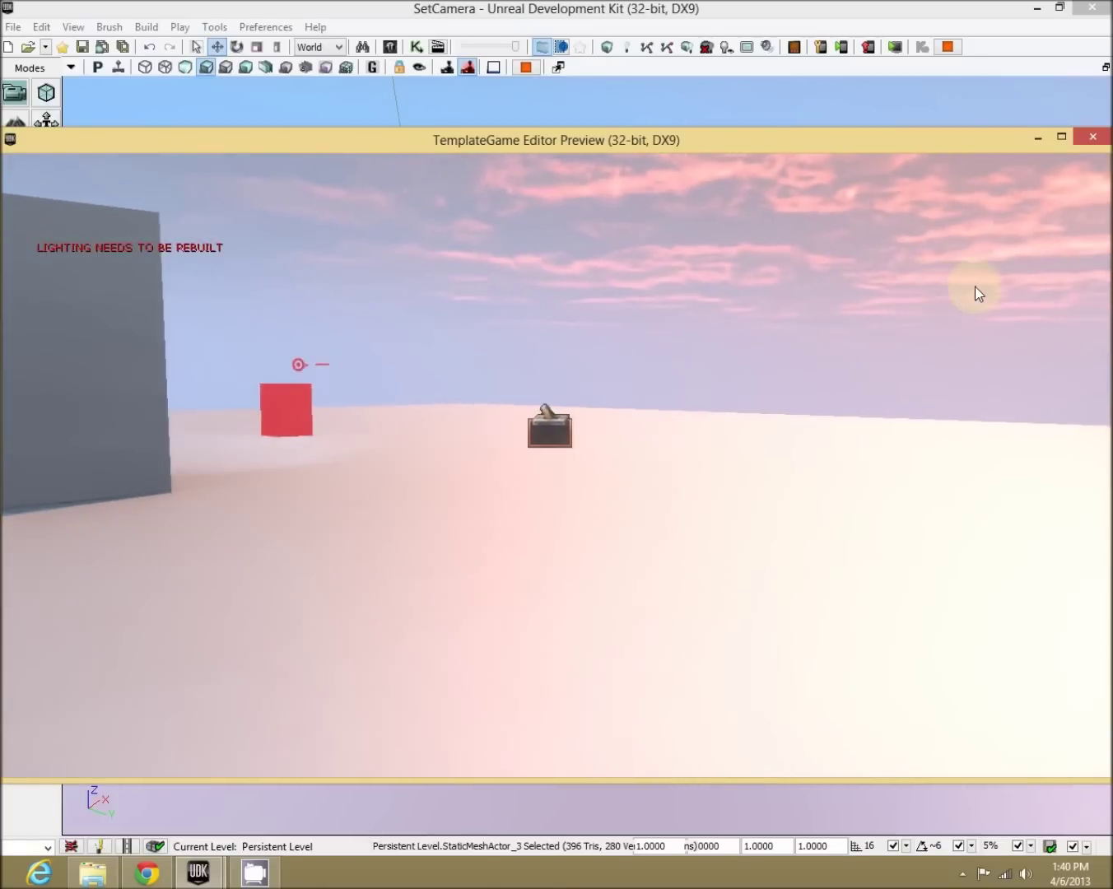
key(w)
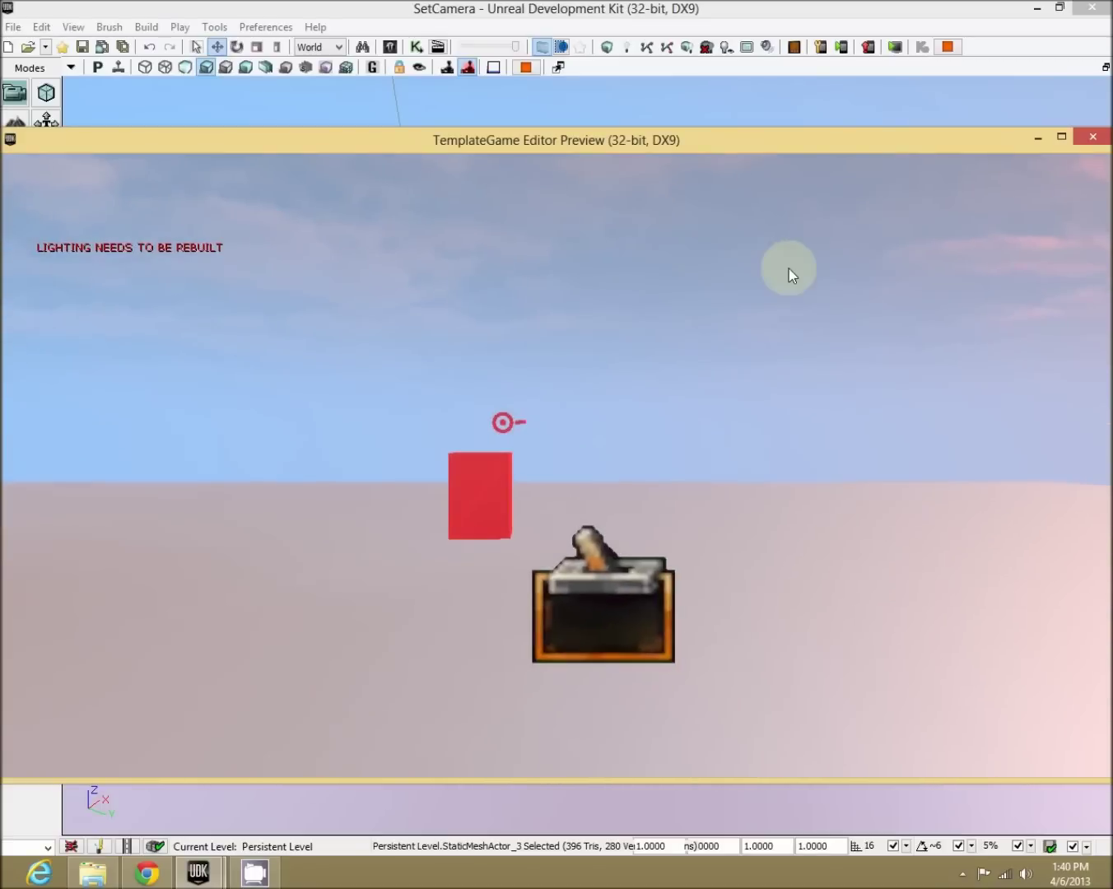
key(w)
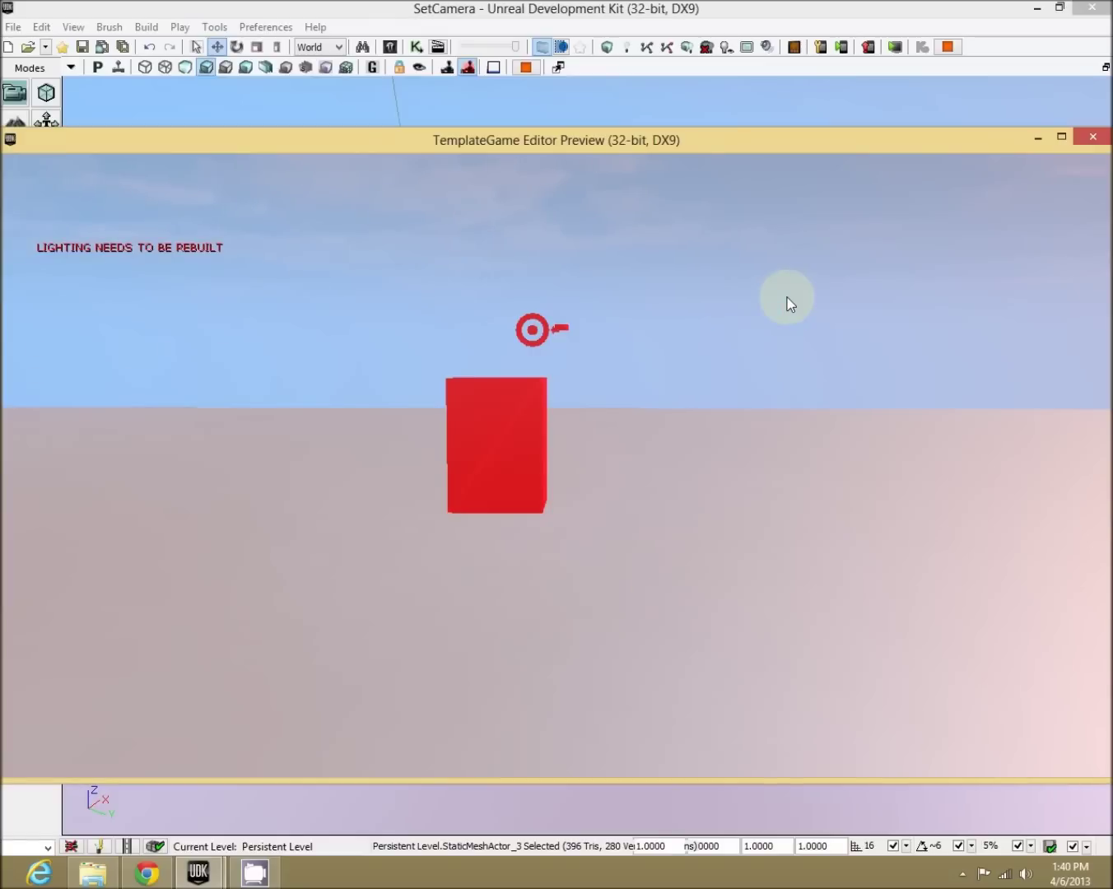
drag(787, 303, 667, 280)
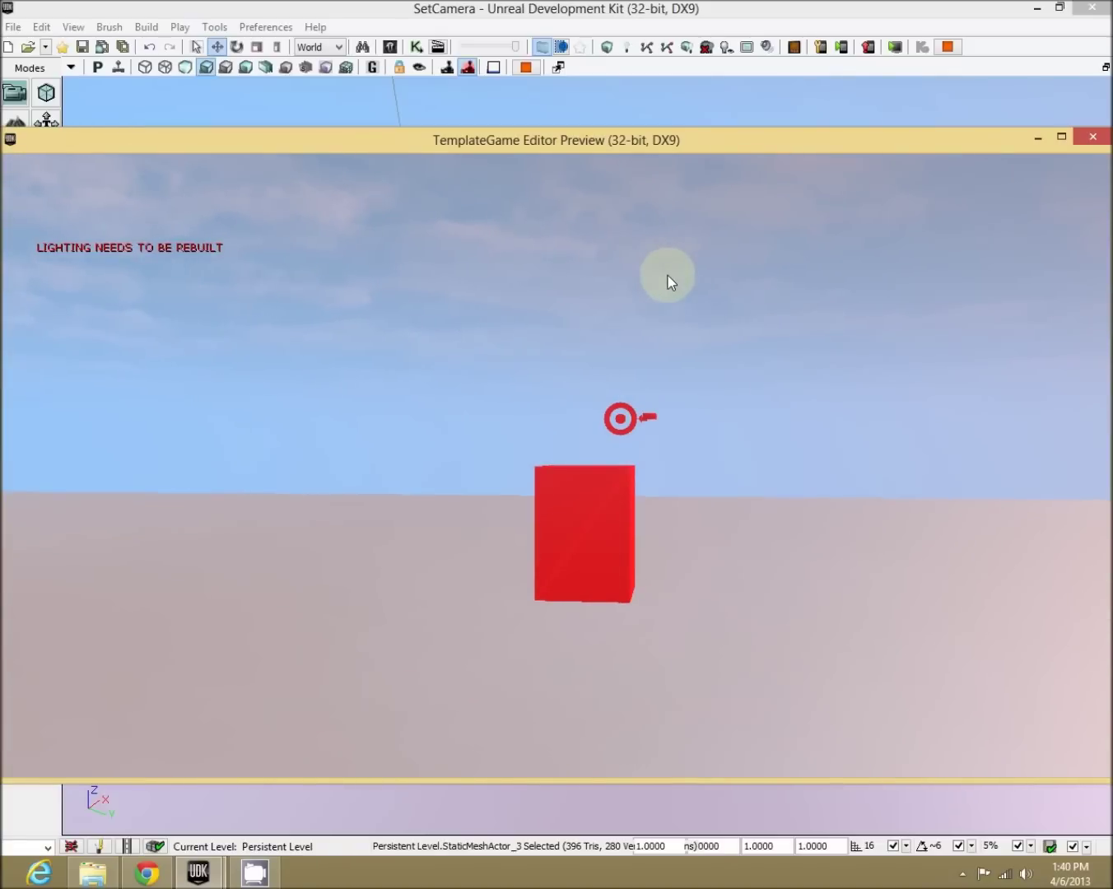
key(Escape)
- Examine the existing Kismet sequence that connects the first trigger to its Matinee, and close it
mouse_move(813, 457)
right_down()
mouse_move(870, 399)
mouse_move(880, 358)
mouse_move(813, 457)
right_up()
key(w)
drag(814, 462, 759, 311)
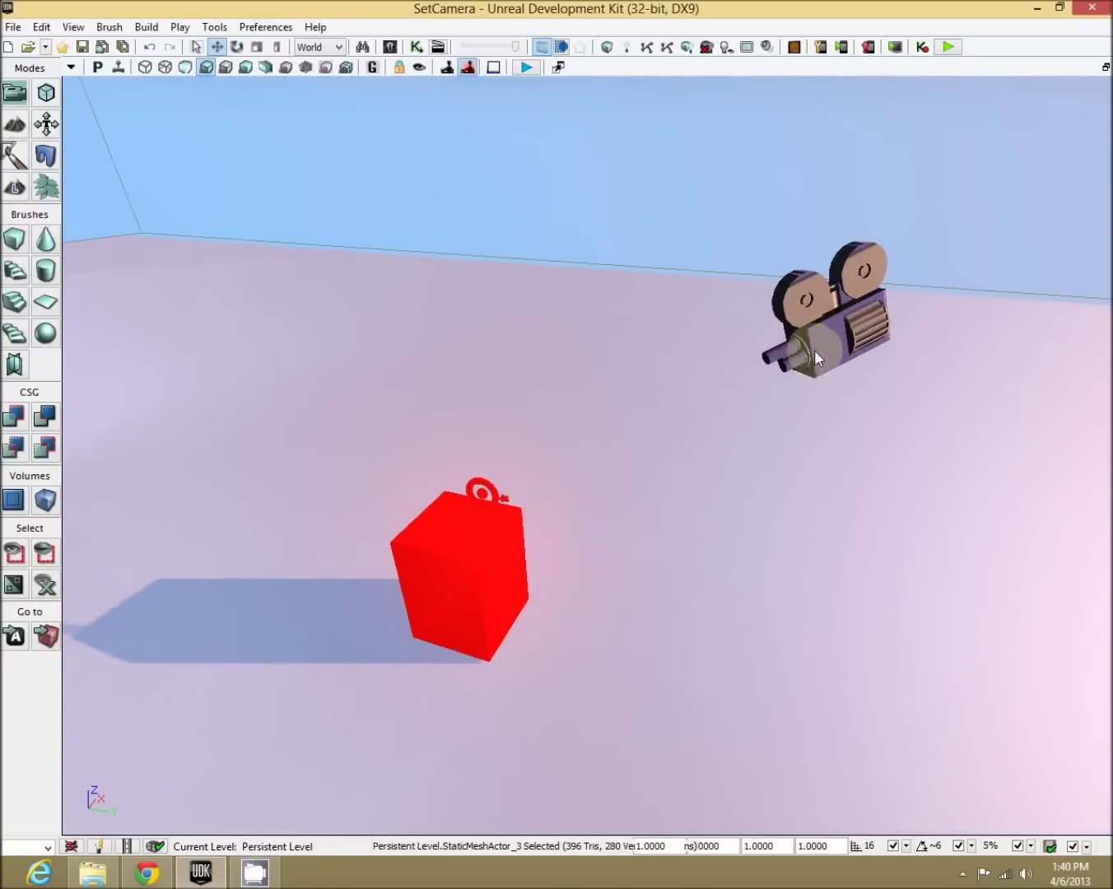
click(417, 48)
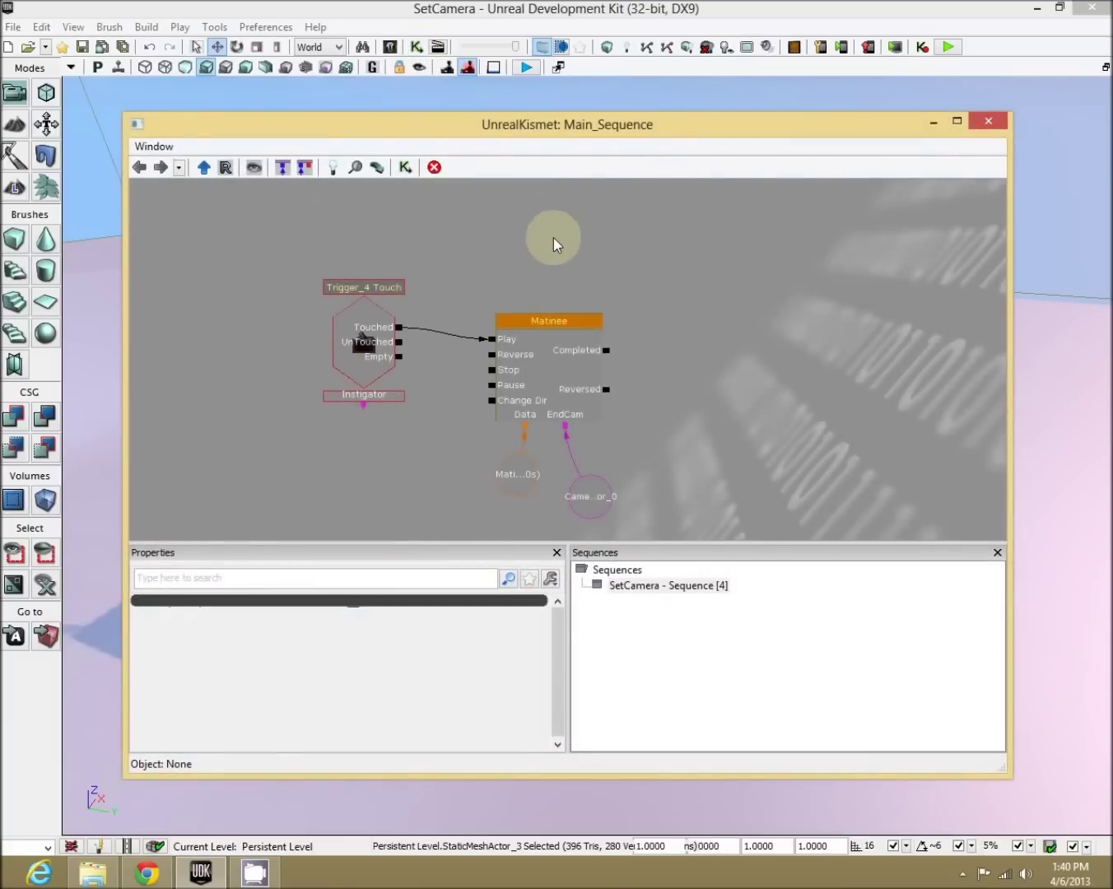
click(409, 318)
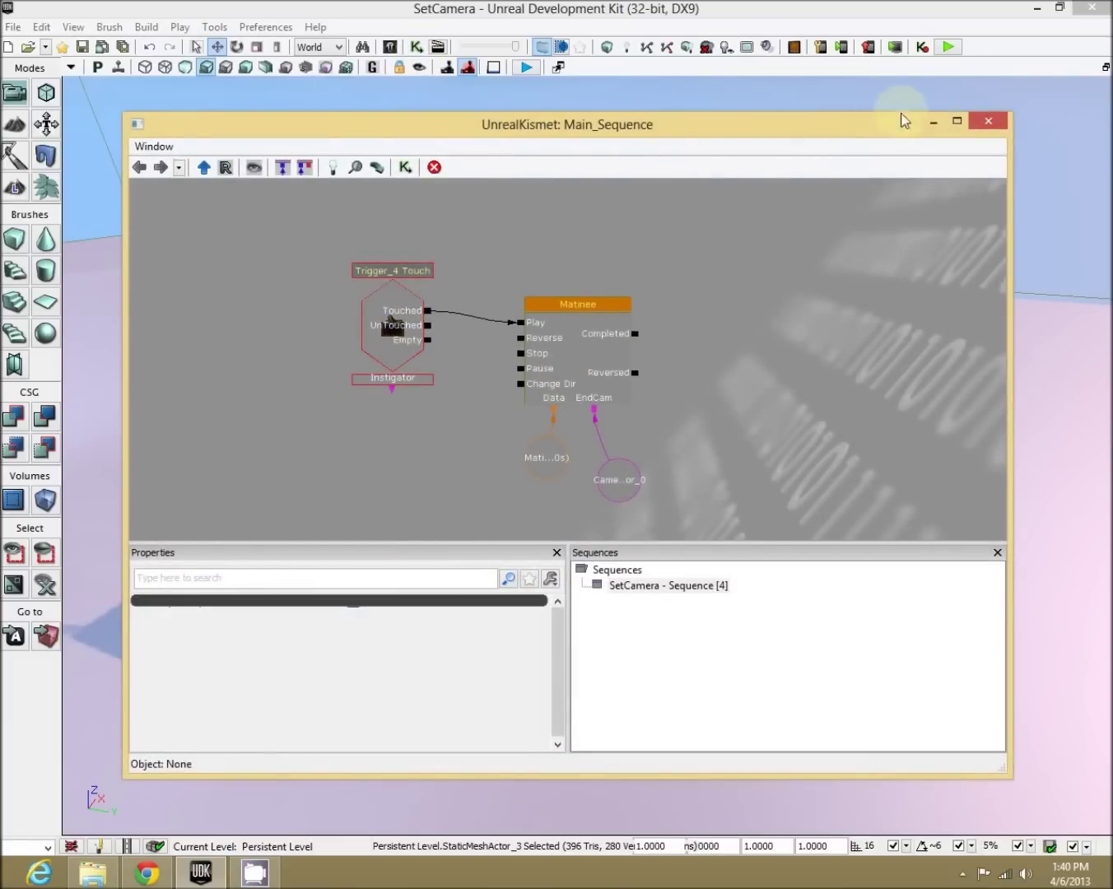
click(987, 123)
- Place the NodeBuddy_PerchClimb static mesh from the Content Browser in an empty area of the level floor
drag(781, 441, 594, 464)
click(740, 145)
click(578, 341)
click(390, 47)
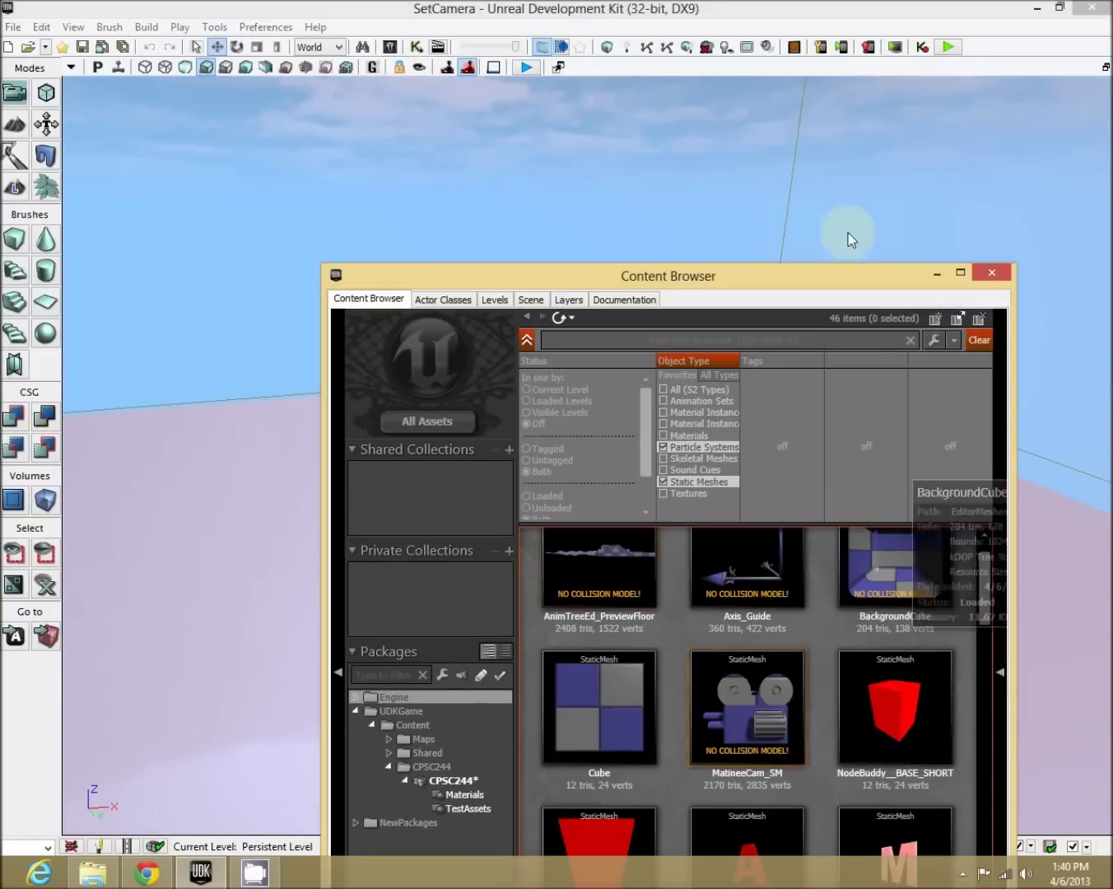
drag(837, 285, 913, 112)
scroll(923, 604, down, 8)
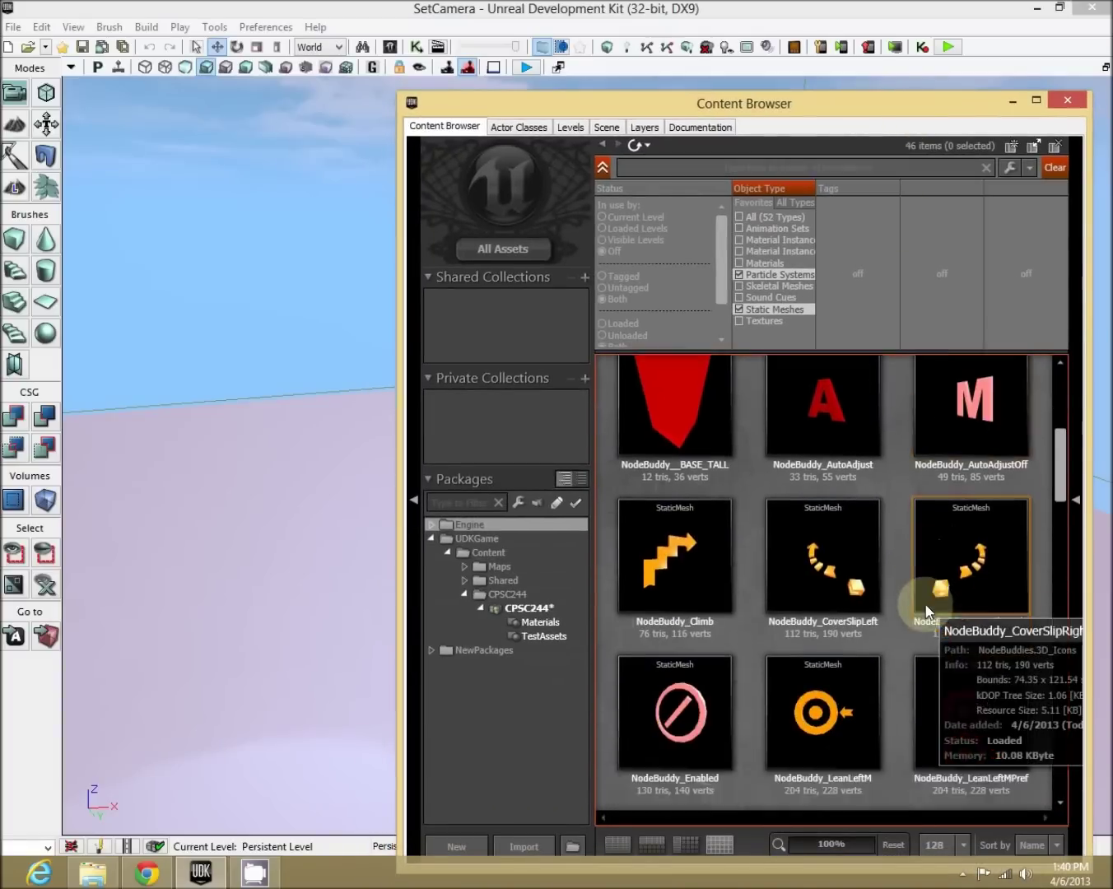
scroll(929, 611, down, 3)
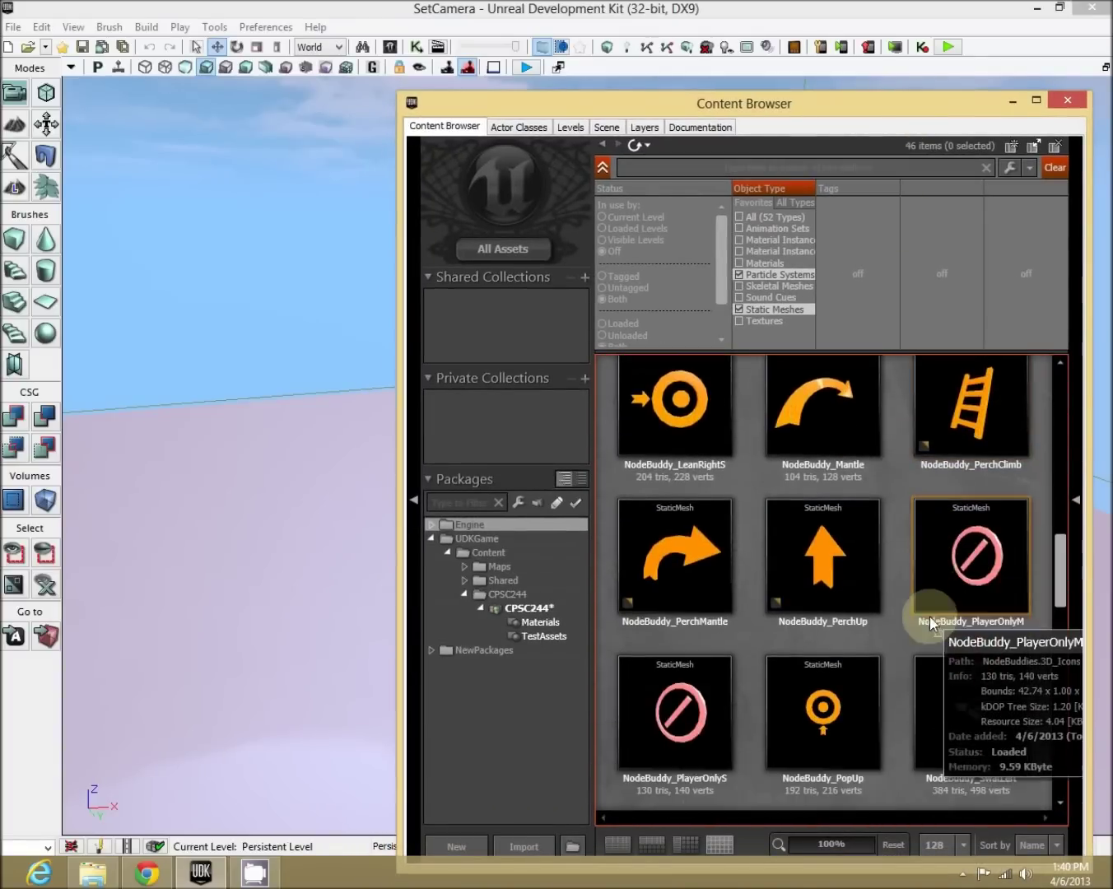
scroll(930, 622, up, 2)
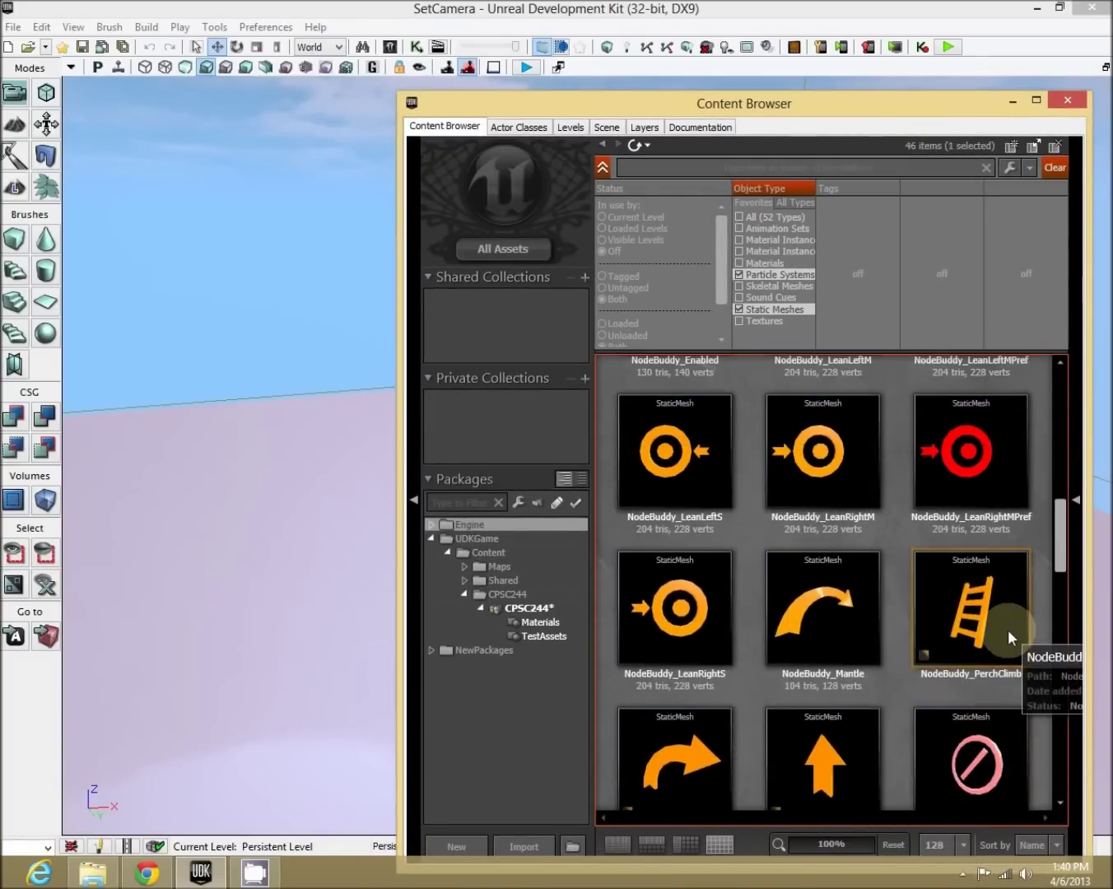
drag(1008, 630, 296, 463)
right_drag(296, 463, 647, 605)
- Place the NodeBuddy_Mantle static mesh beside the ladder mesh and close the Content Browser
click(1070, 98)
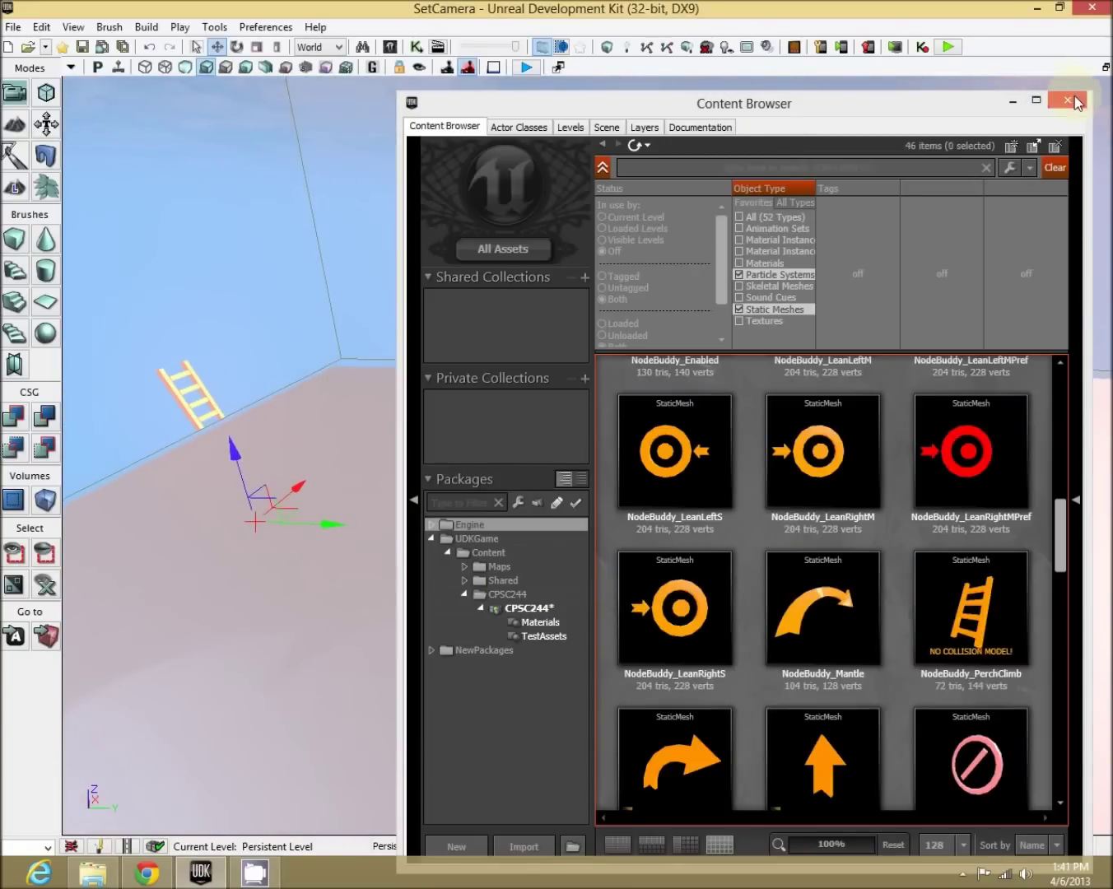
drag(839, 639, 164, 538)
right_drag(165, 537, 242, 587)
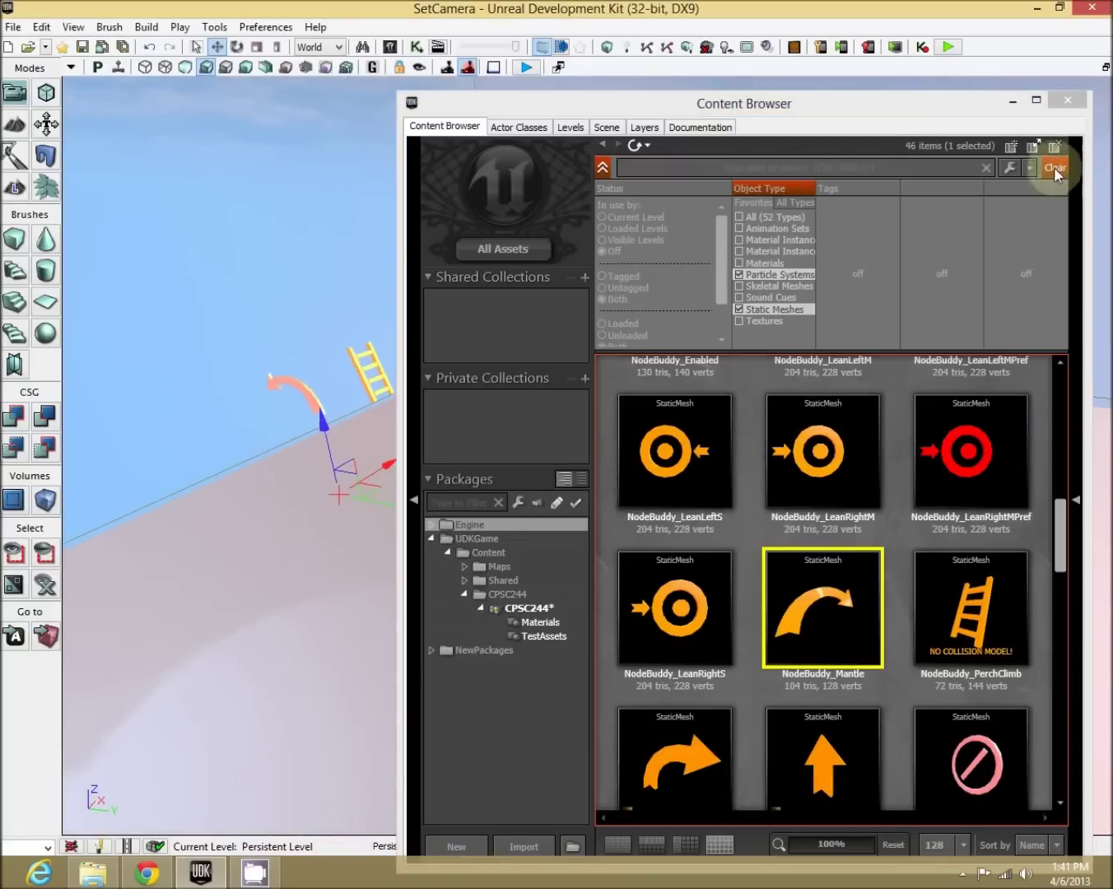
click(1067, 101)
- Adjust the placement of the curved arrow mesh beside the ladder mesh
drag(768, 480, 153, 615)
key(space)
key(space)
key(space)
drag(600, 544, 537, 551)
- Add a new Trigger actor on the open floor in front of the ladder and arrow meshes
right_drag(809, 693, 720, 691)
key(w)
key(s)
mouse_move(719, 699)
mouse_down()
mouse_move(664, 688)
mouse_move(712, 688)
mouse_up()
scroll(712, 683, down, 5)
right_drag(776, 664, 580, 700)
drag(581, 702, 773, 670)
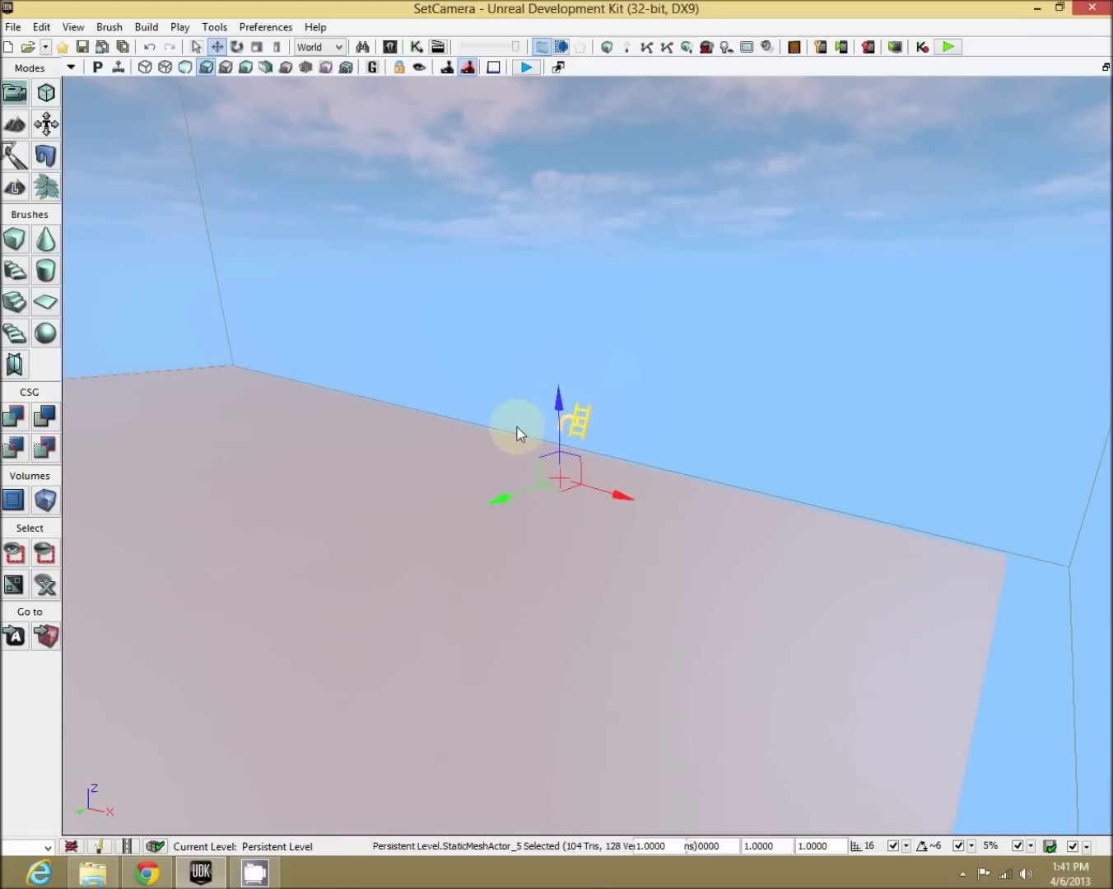
drag(548, 520, 539, 563)
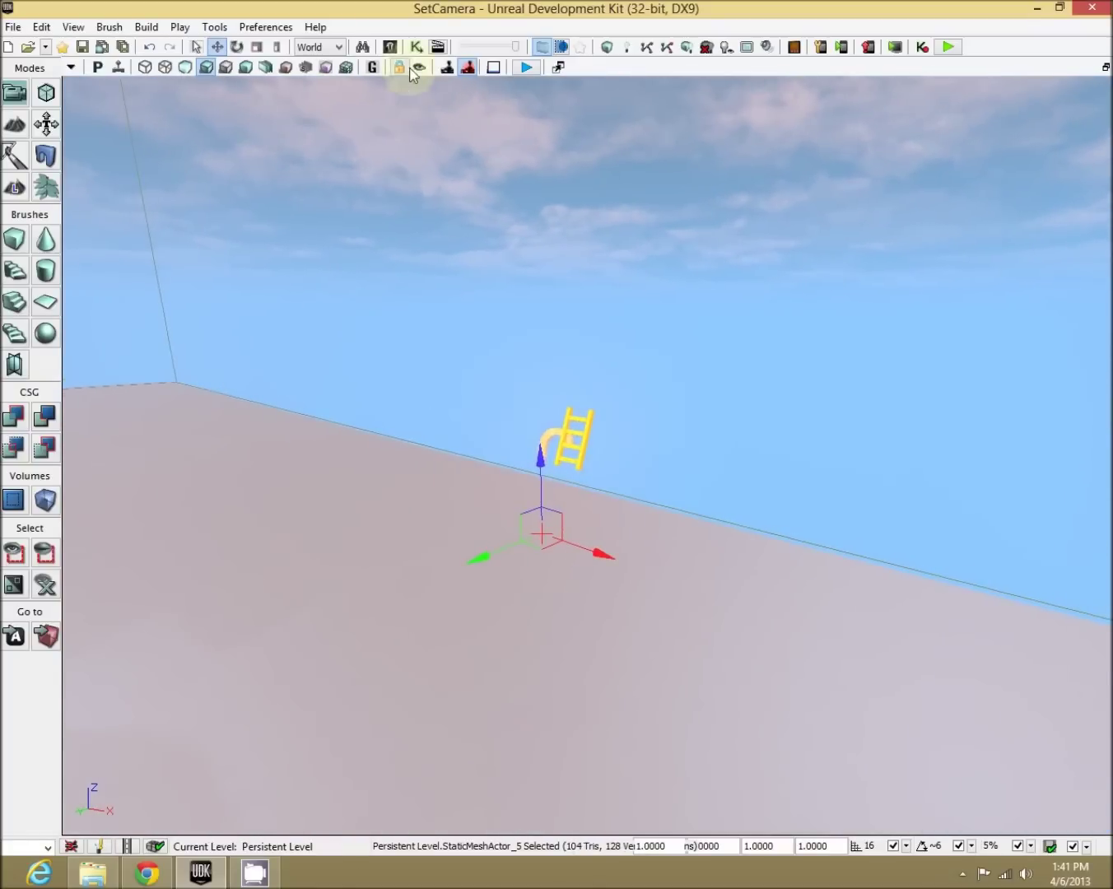
drag(378, 507, 425, 517)
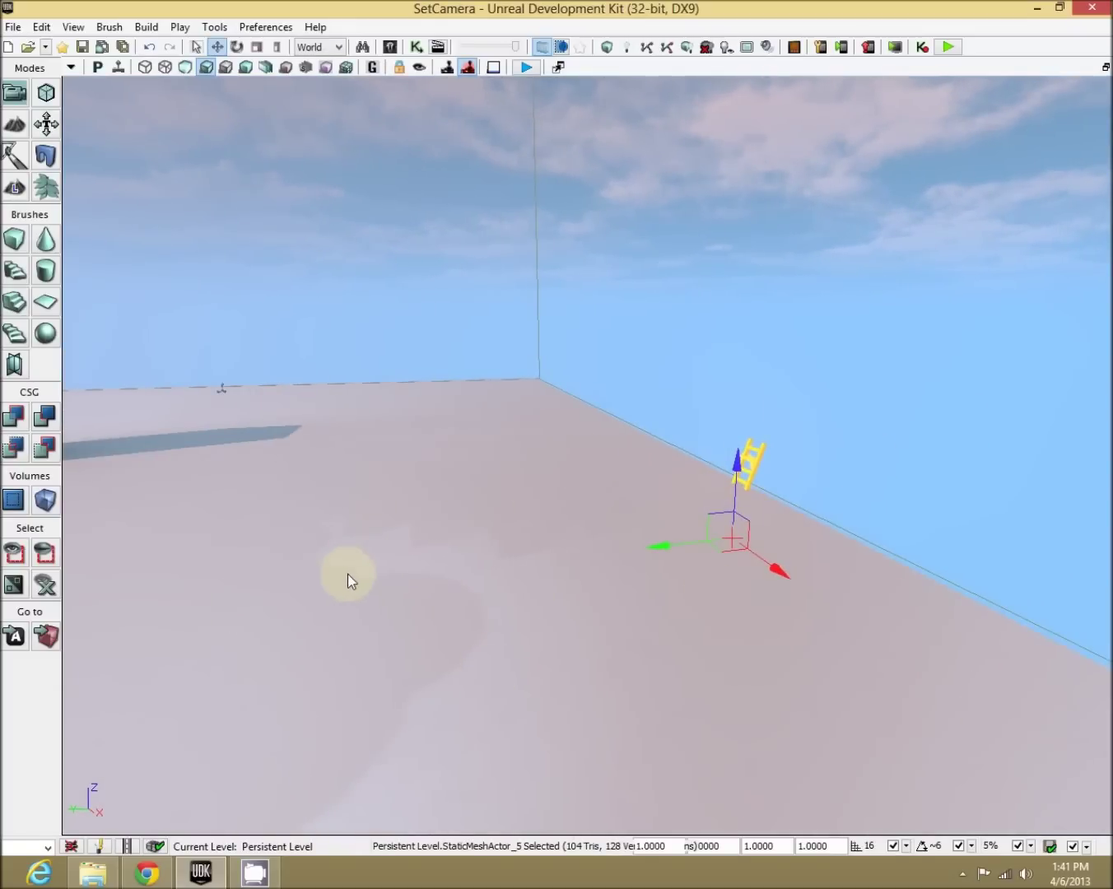
right_click(366, 583)
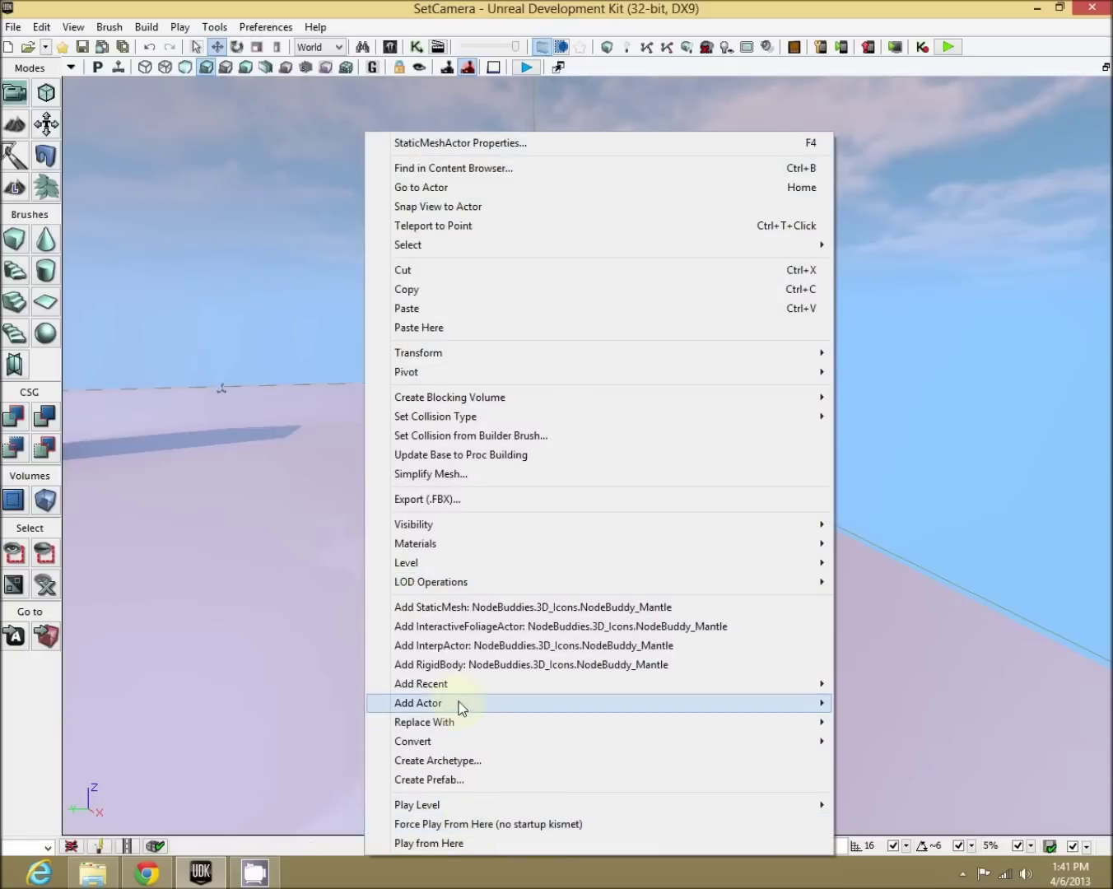
mouse_move(461, 710)
click(922, 824)
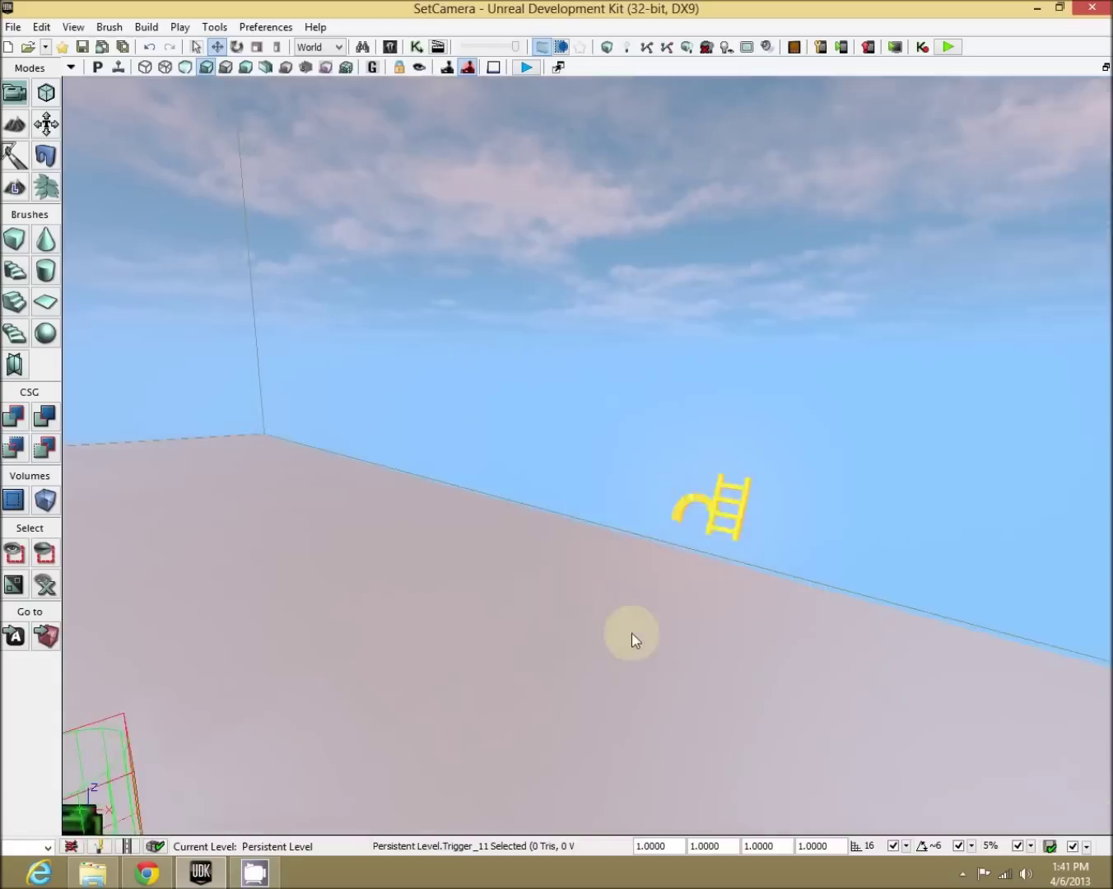
- Move the new trigger across the floor, away from the ladder and arrow meshes, and next to the player start
drag(631, 633, 469, 663)
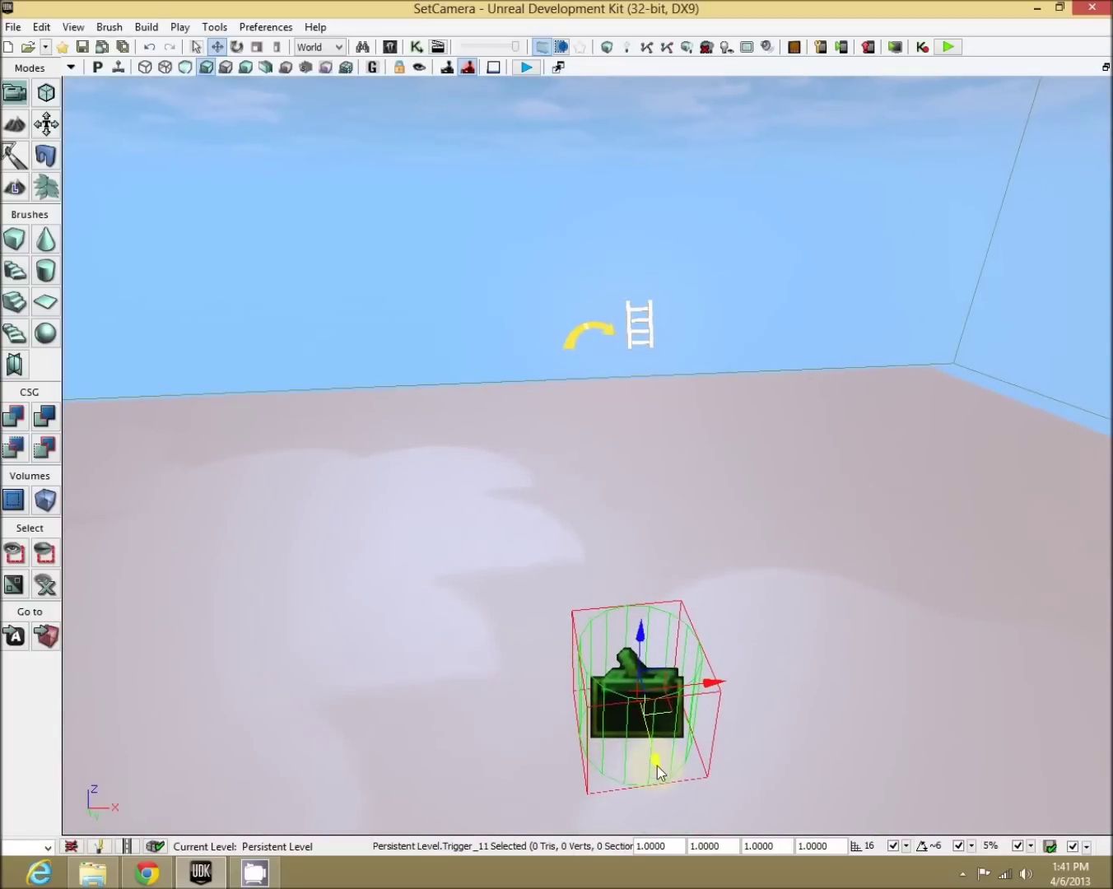
drag(658, 769, 549, 646)
drag(684, 582, 247, 569)
key(f)
right_drag(65, 544, 666, 574)
drag(603, 512, 245, 381)
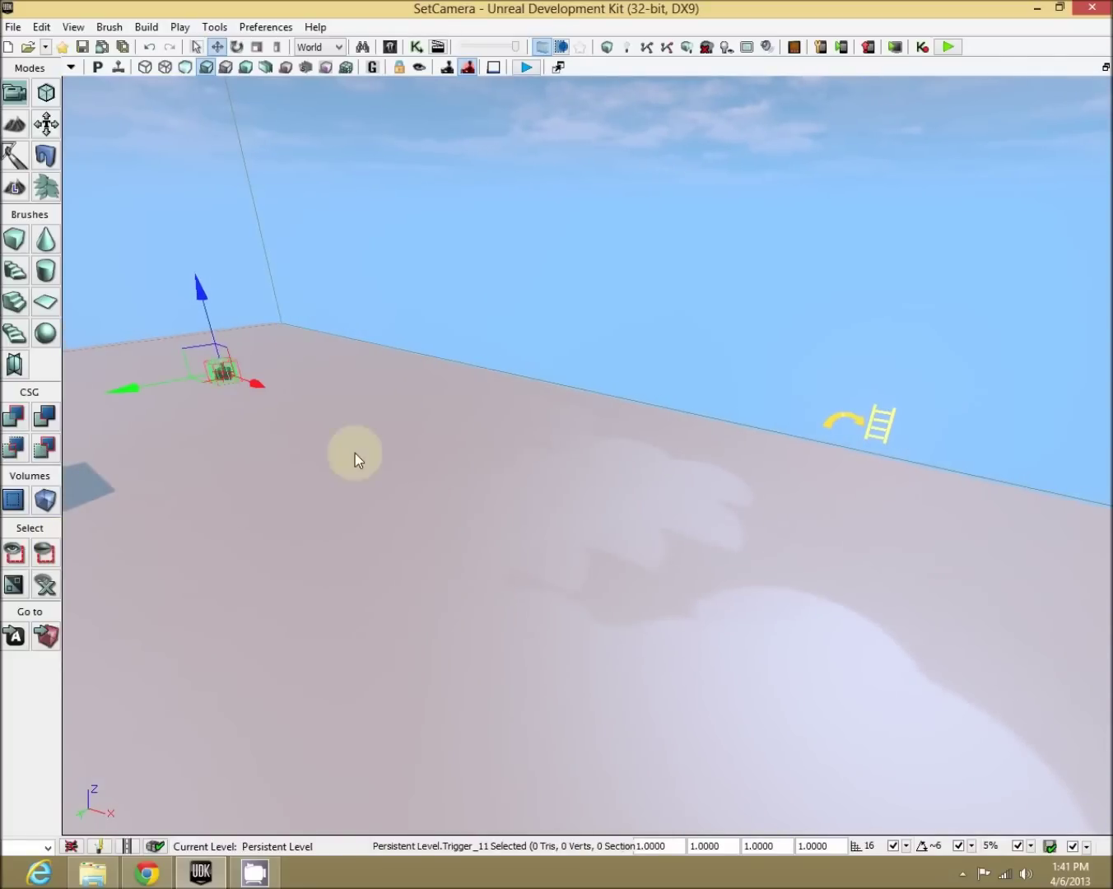
drag(354, 453, 204, 428)
mouse_move(575, 435)
mouse_down()
mouse_move(460, 459)
mouse_move(343, 463)
mouse_up()
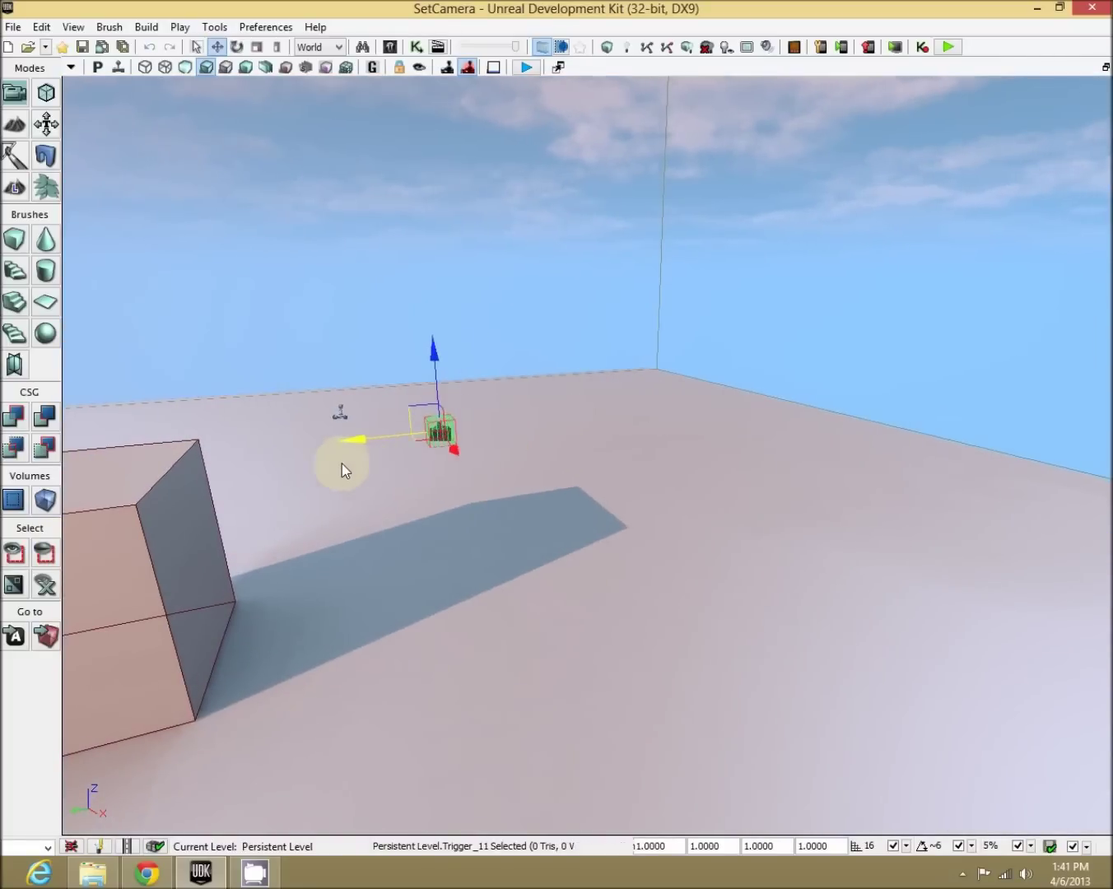
right_drag(384, 529, 463, 506)
mouse_move(740, 529)
mouse_down()
mouse_move(762, 533)
mouse_move(743, 524)
mouse_up()
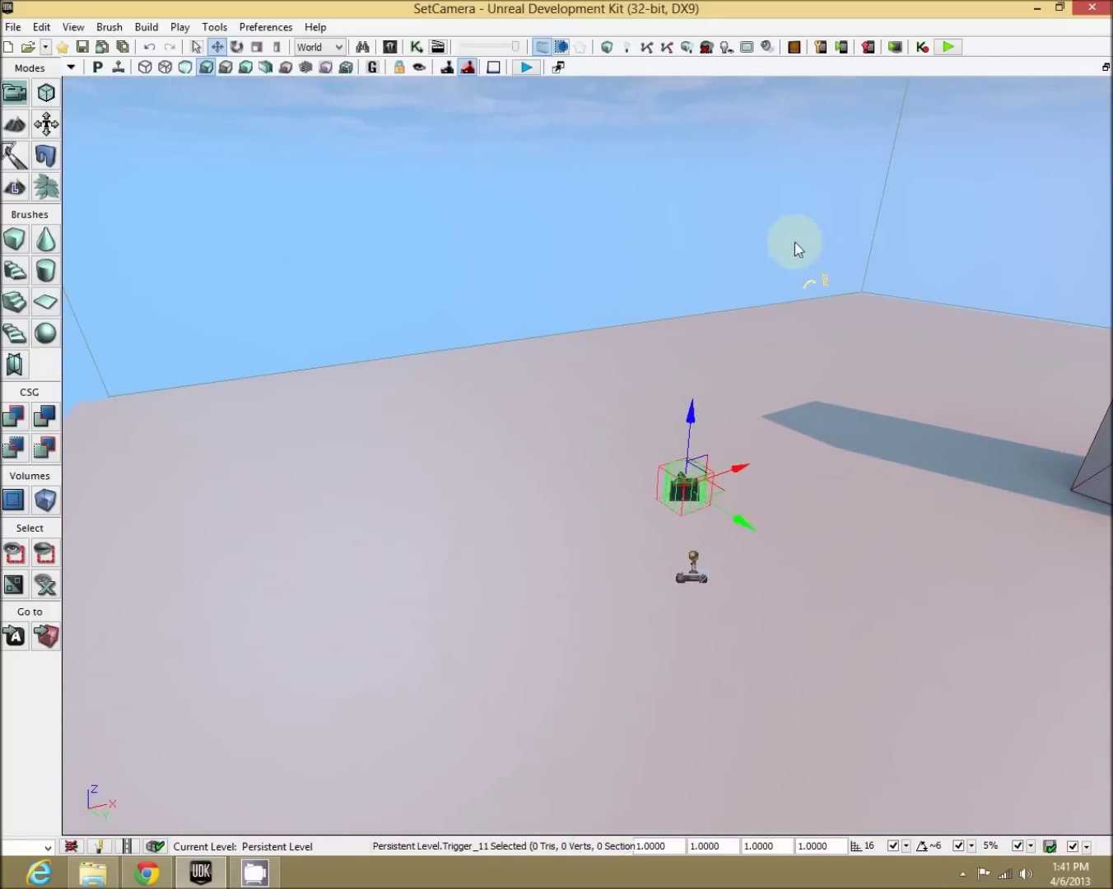
- Make the new trigger visible in the game by turning off its Hidden property
key(F4)
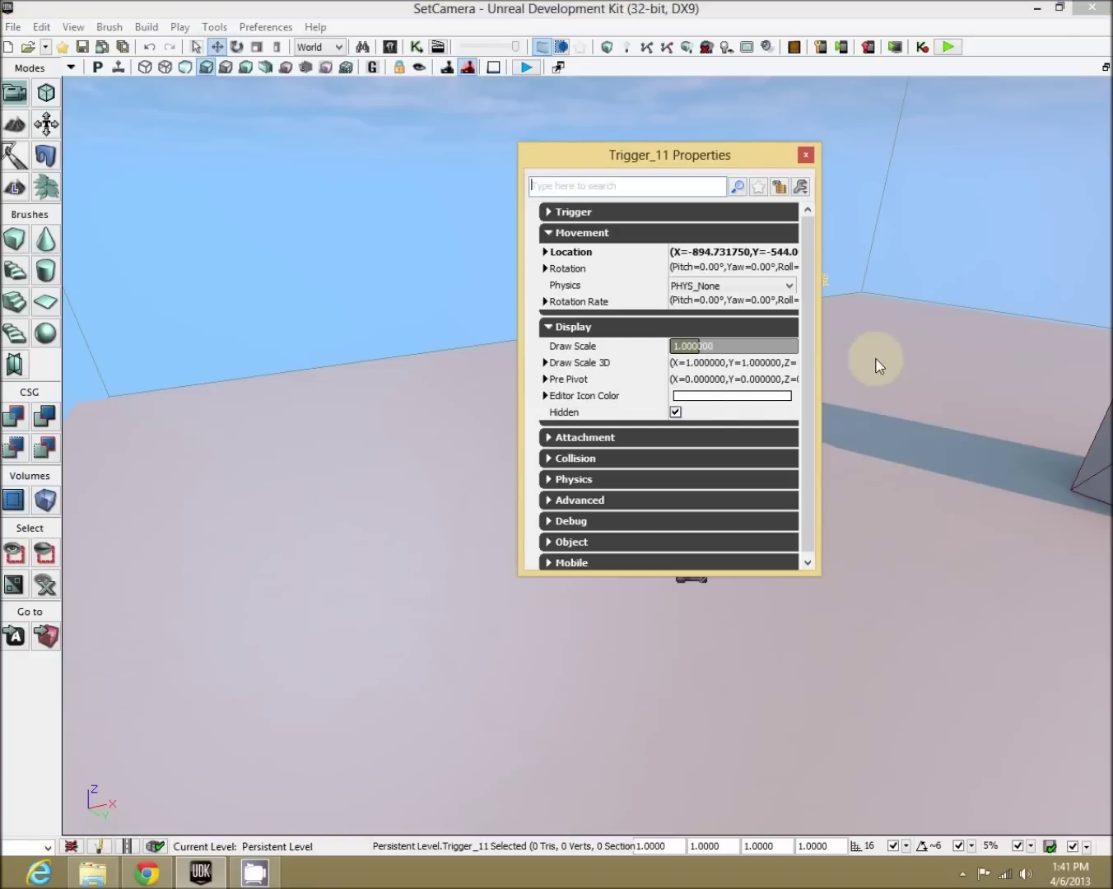
click(676, 413)
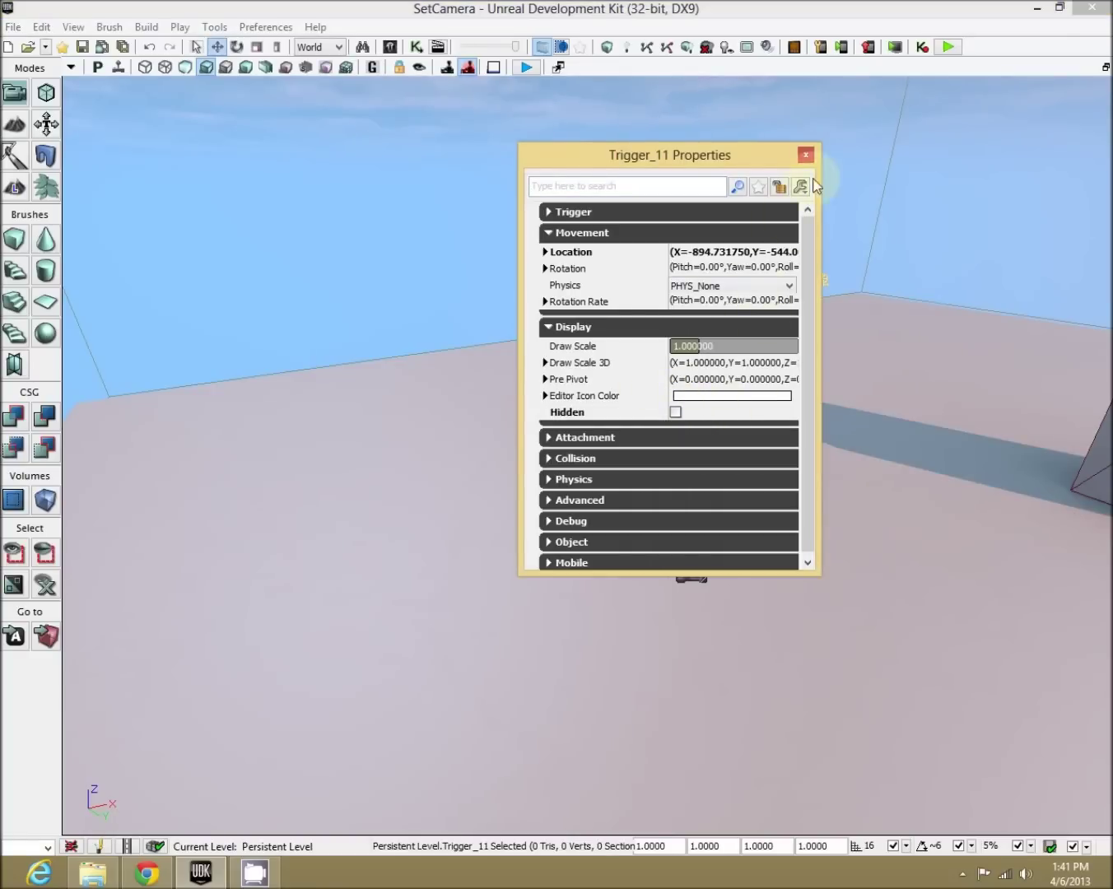
click(805, 156)
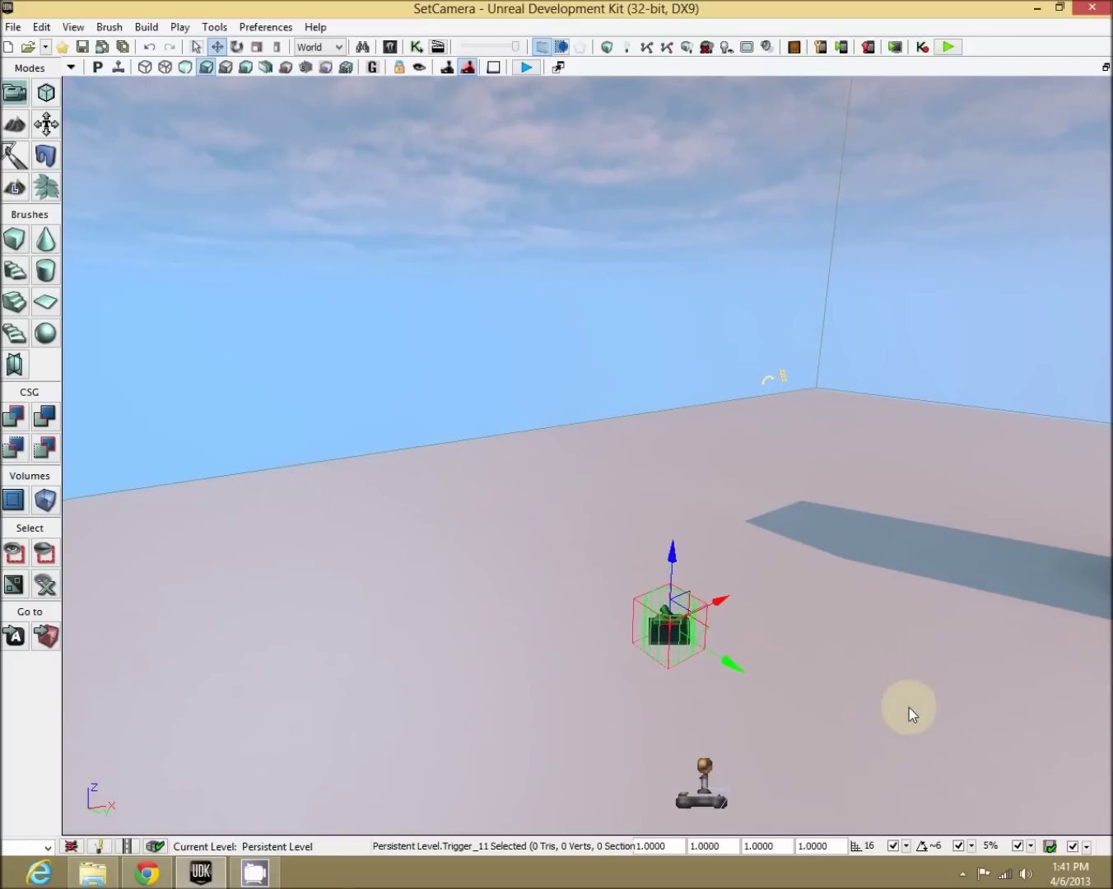
right_drag(874, 591, 345, 694)
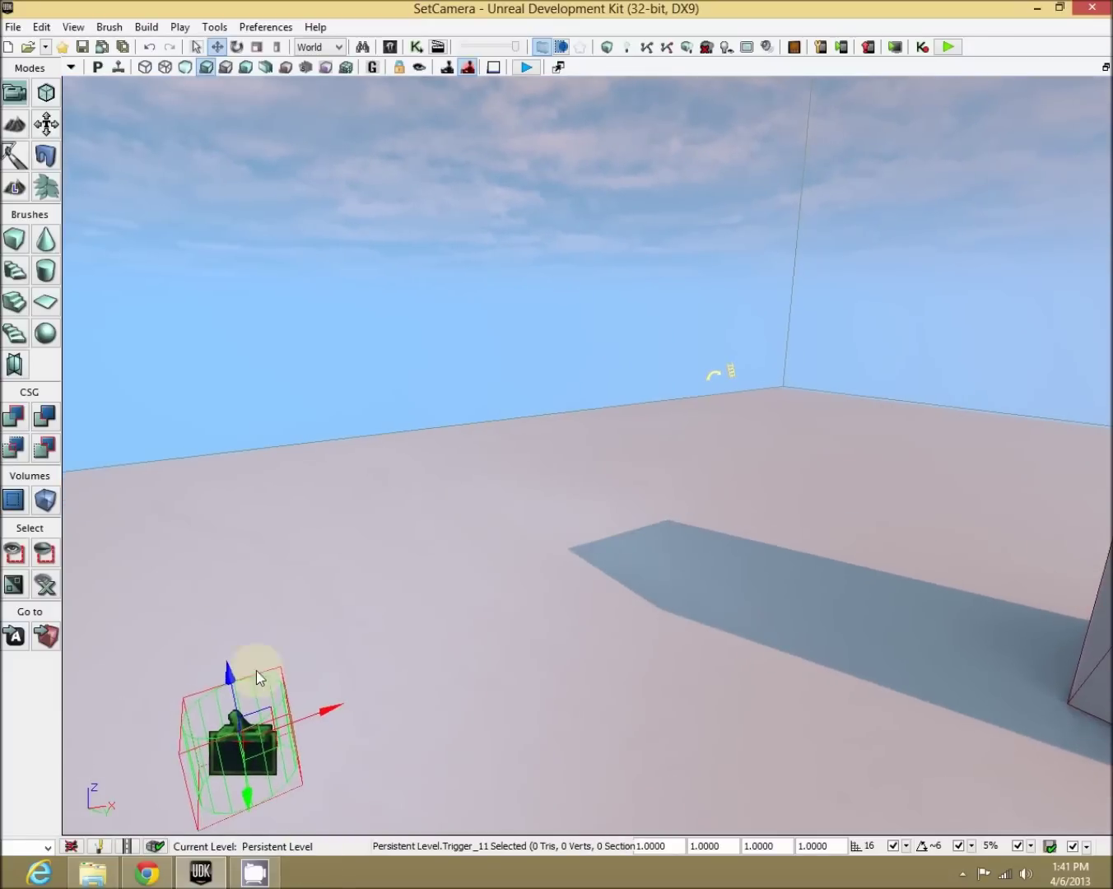
click(417, 47)
click(990, 123)
- Add a CameraActor from the actor classes on the floor in front of the ladder and arrow meshes
right_drag(788, 568, 811, 474)
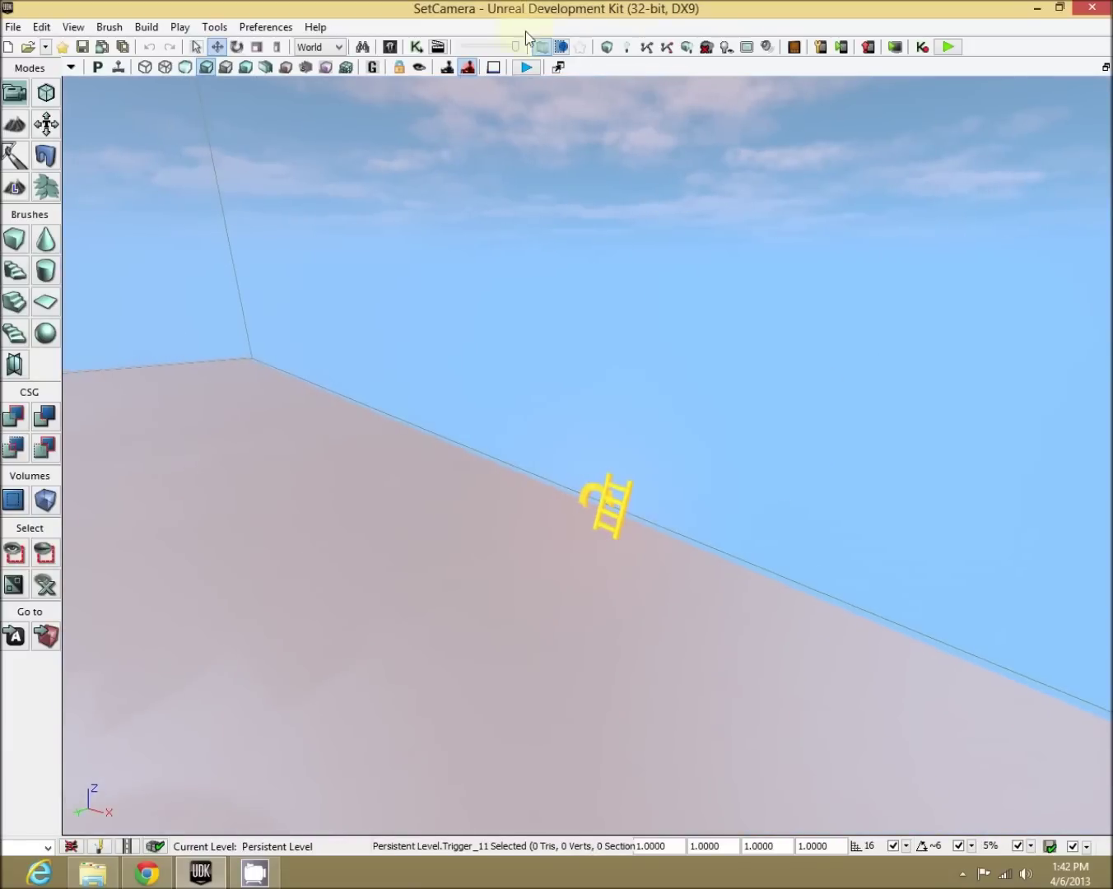
click(389, 47)
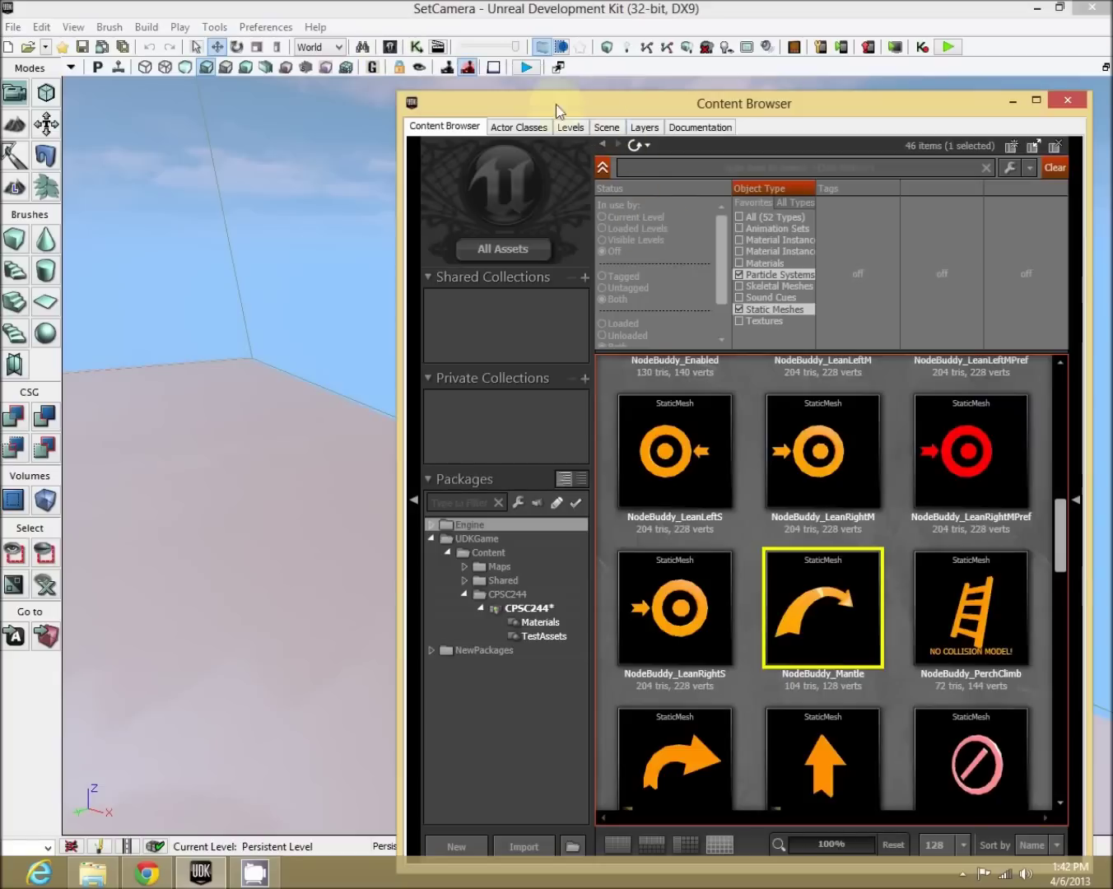
drag(537, 114, 857, 276)
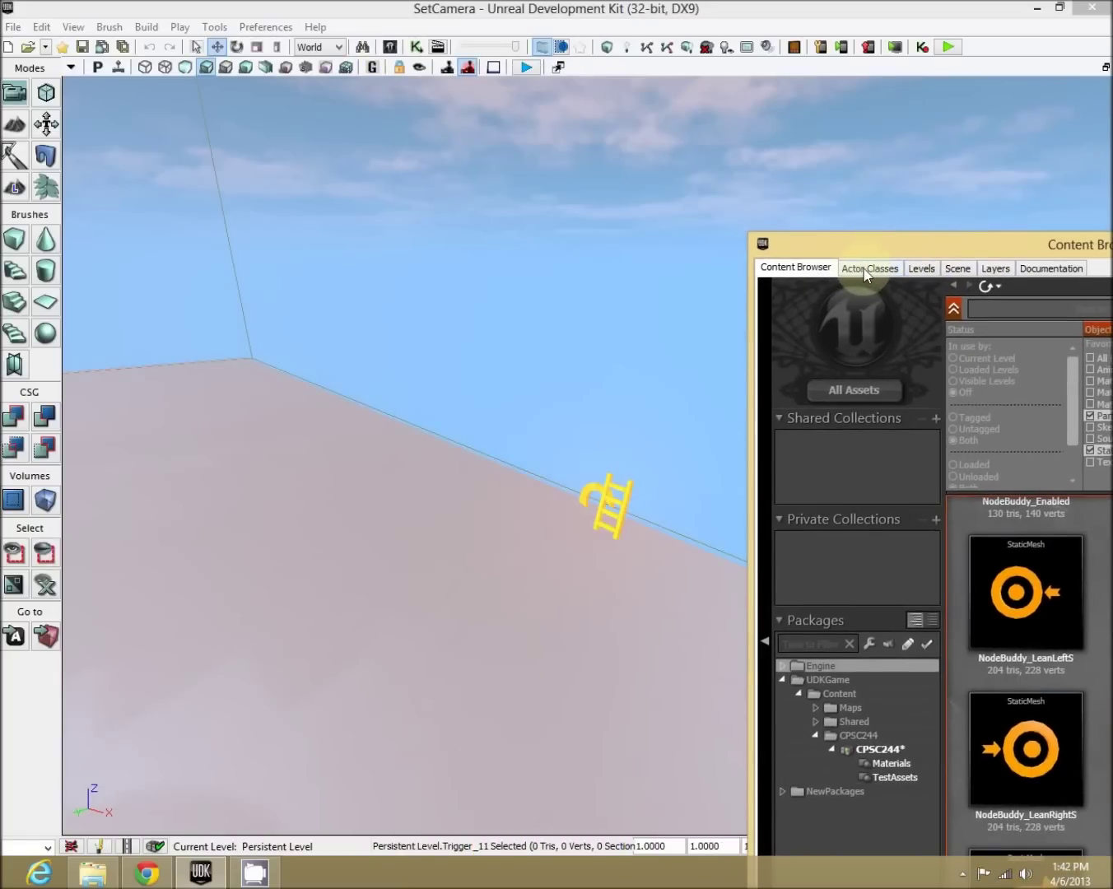
click(869, 269)
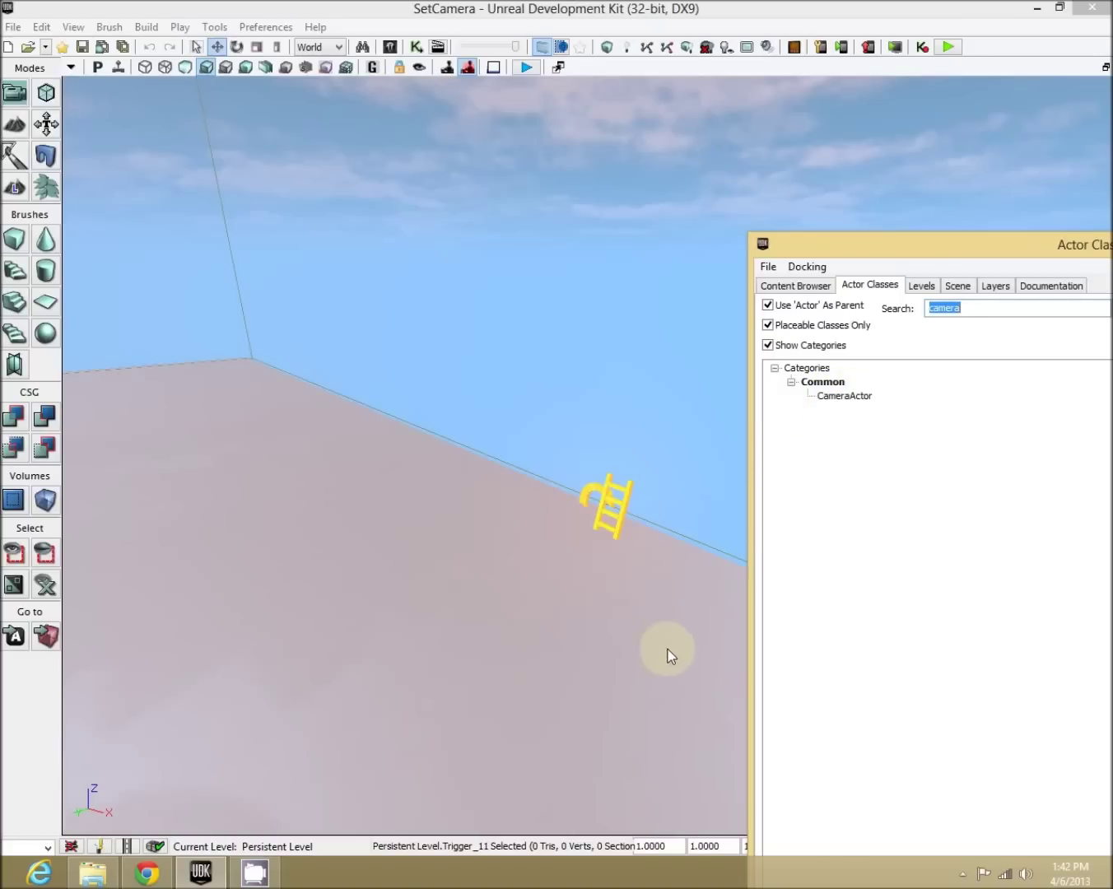
click(854, 396)
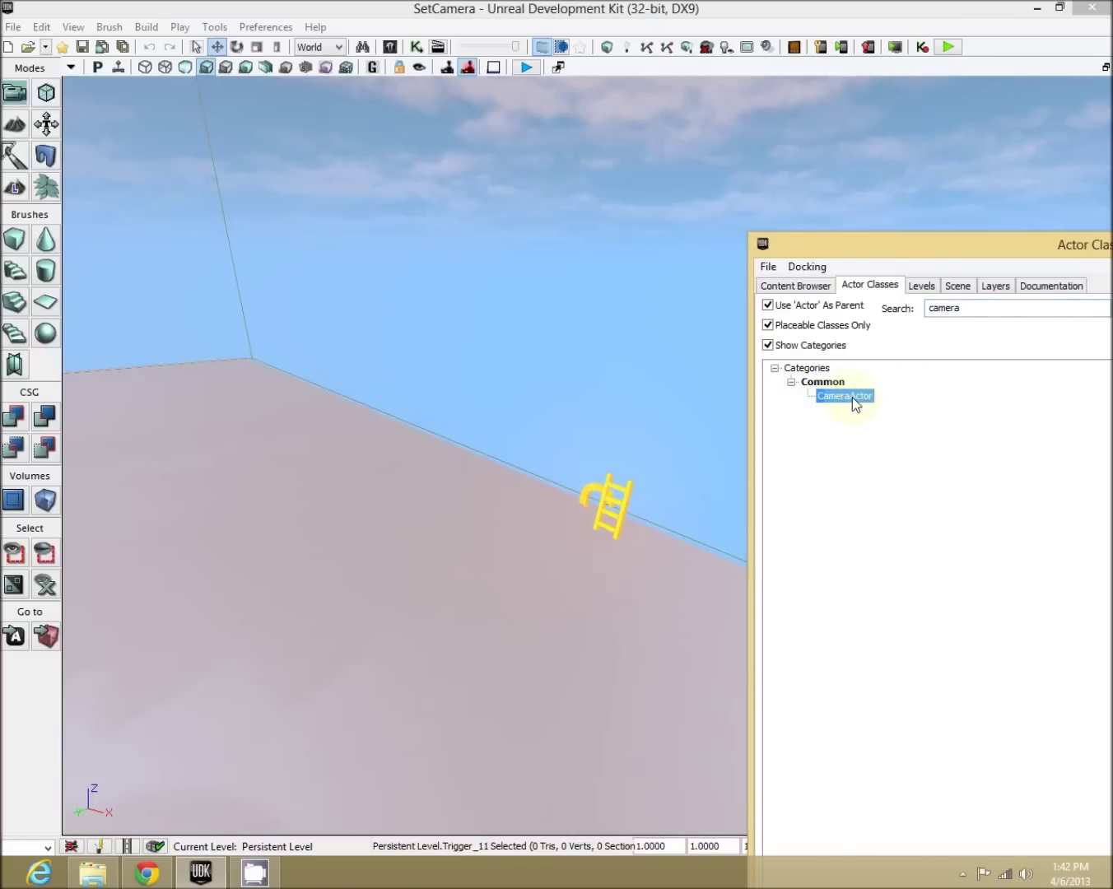
click(669, 637)
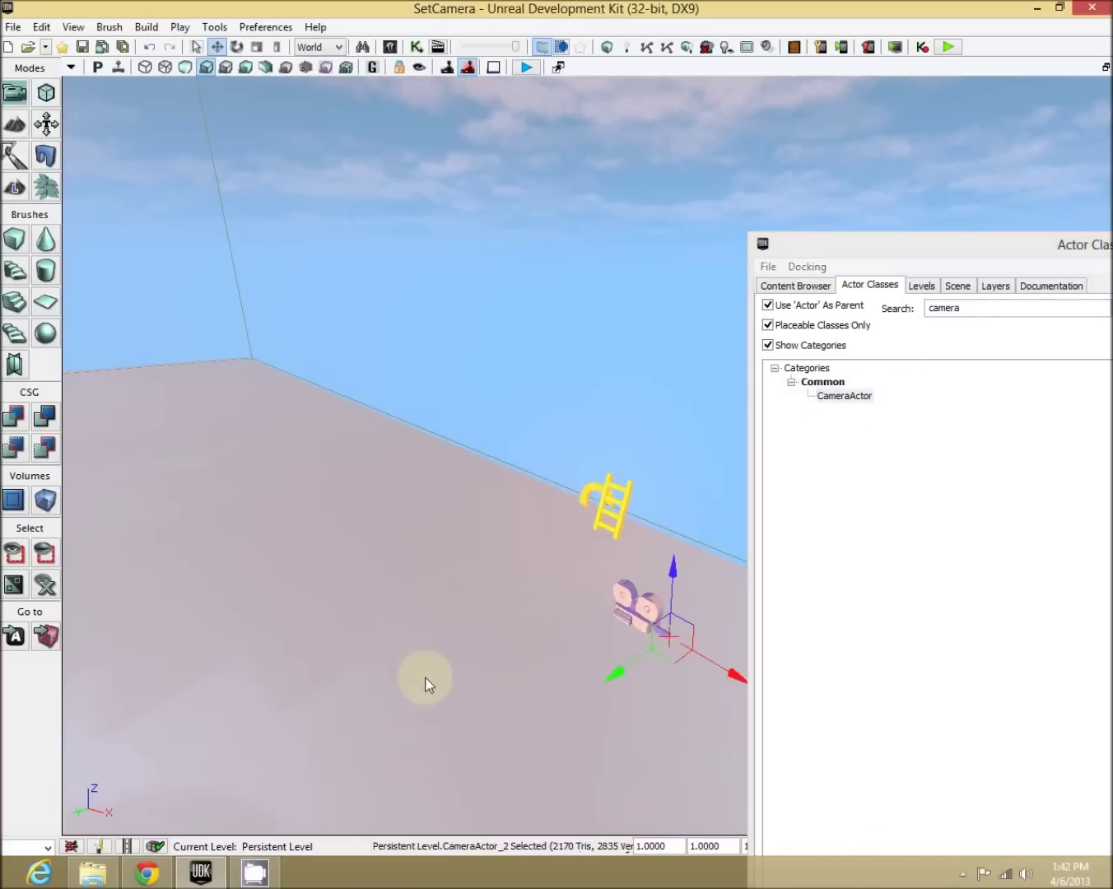
- Rotate the new camera about its vertical axis so its lens points toward the ladder and arrow meshes
right_drag(427, 684, 533, 644)
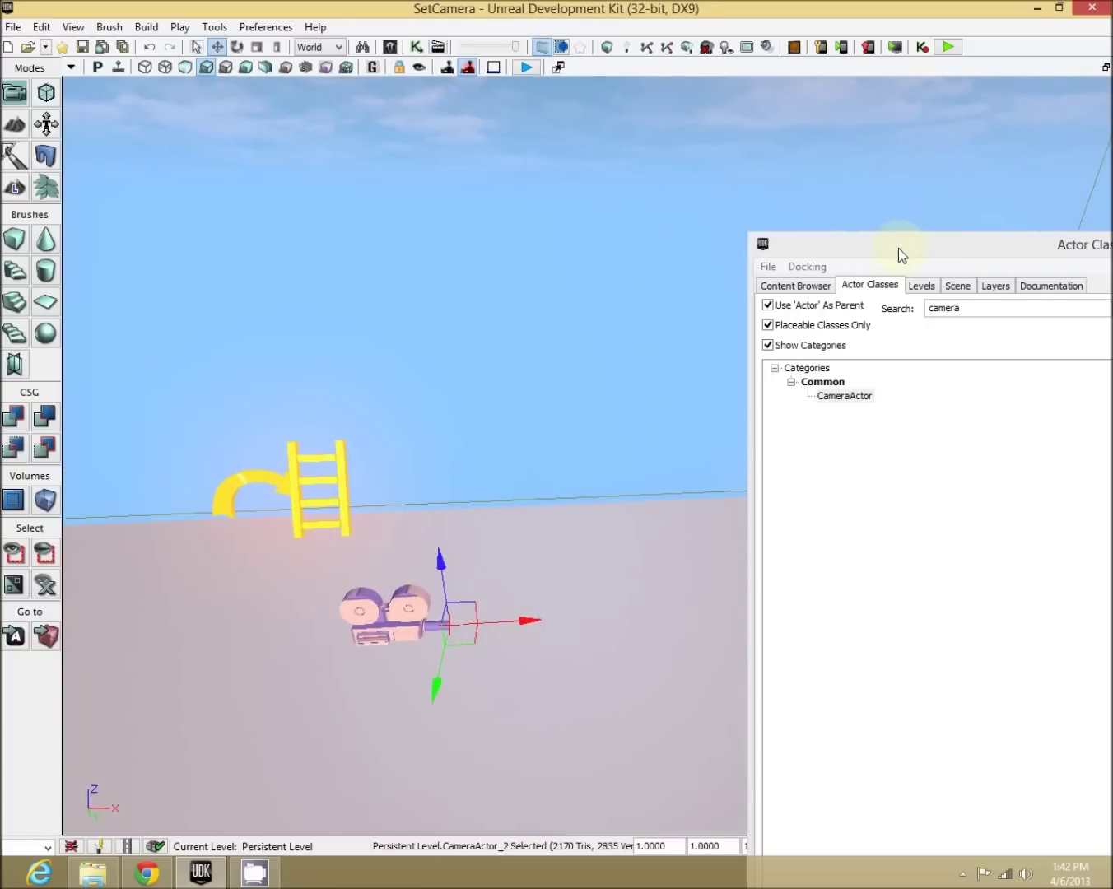
drag(898, 248, 934, 249)
drag(517, 647, 582, 599)
key(space)
drag(567, 688, 69, 629)
key(space)
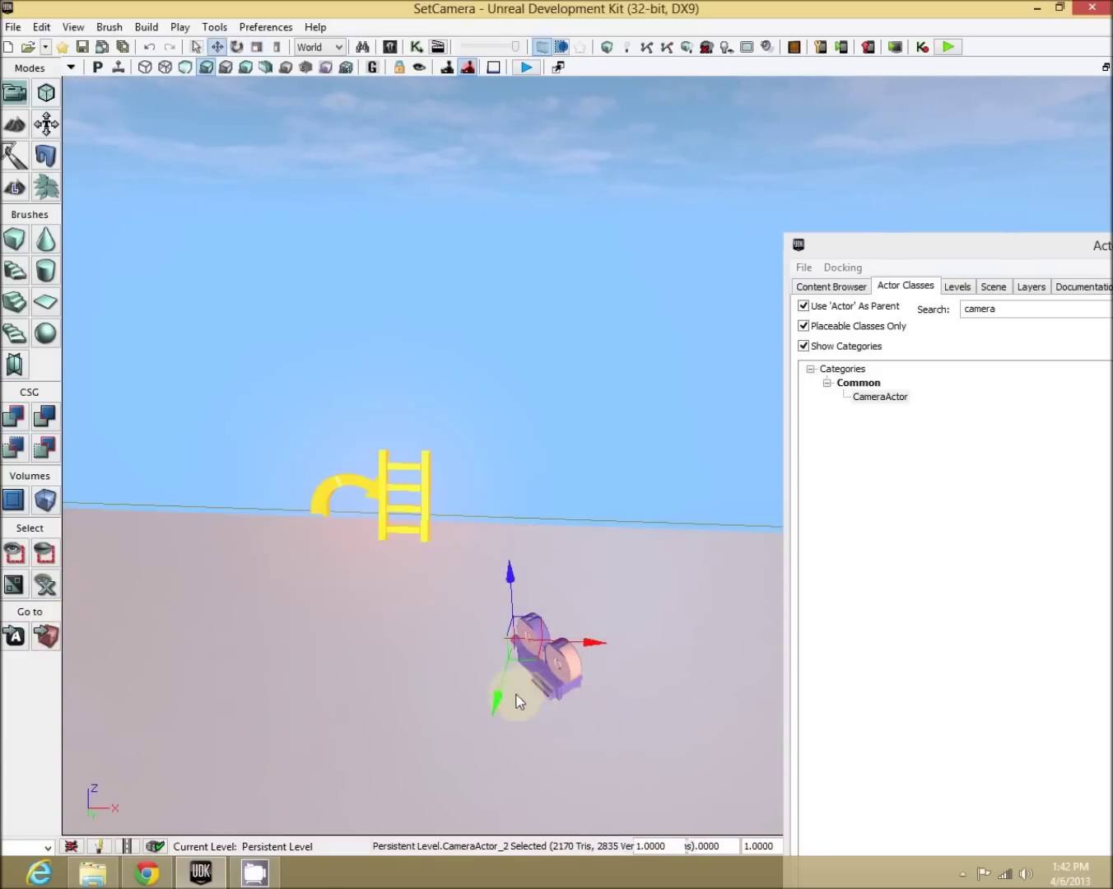
- Move the camera back from the ladder and arrow meshes and raise it above the floor
drag(515, 698, 461, 811)
drag(551, 663, 519, 631)
drag(448, 583, 354, 591)
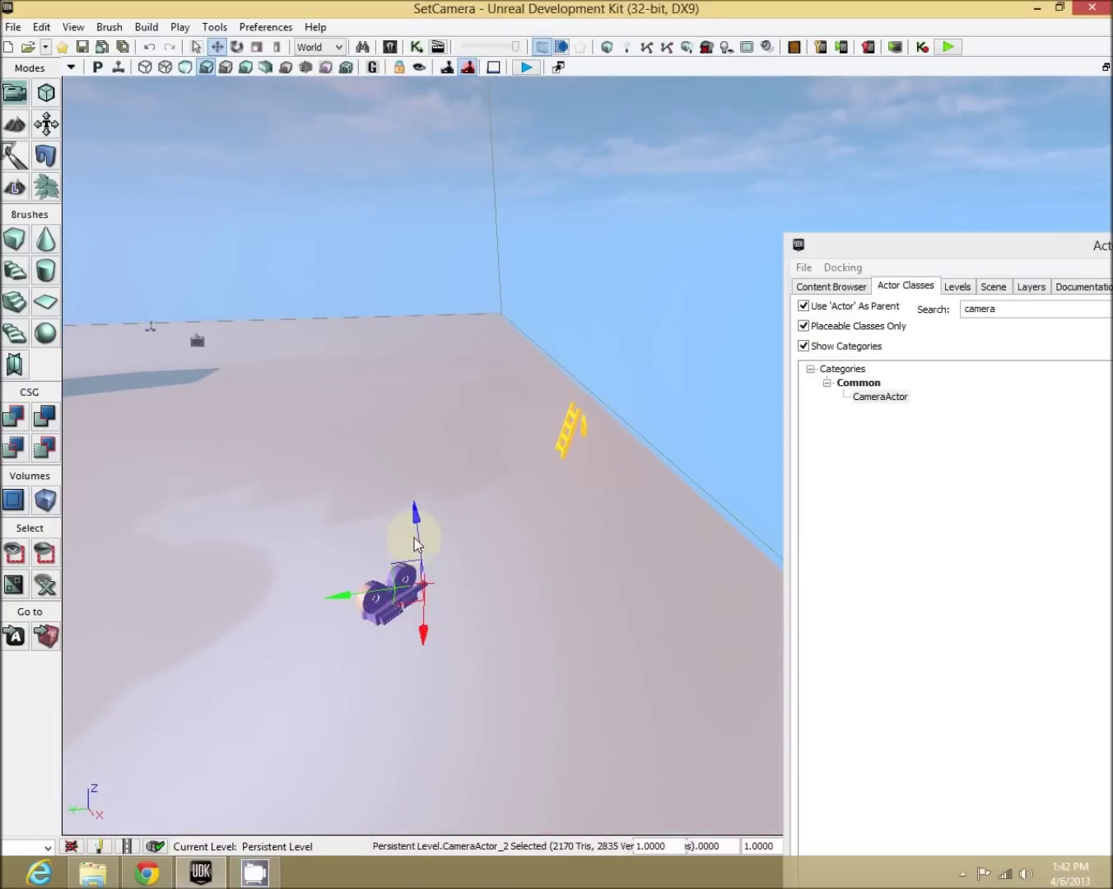
drag(415, 535, 412, 333)
key(space)
right_drag(412, 332, 808, 514)
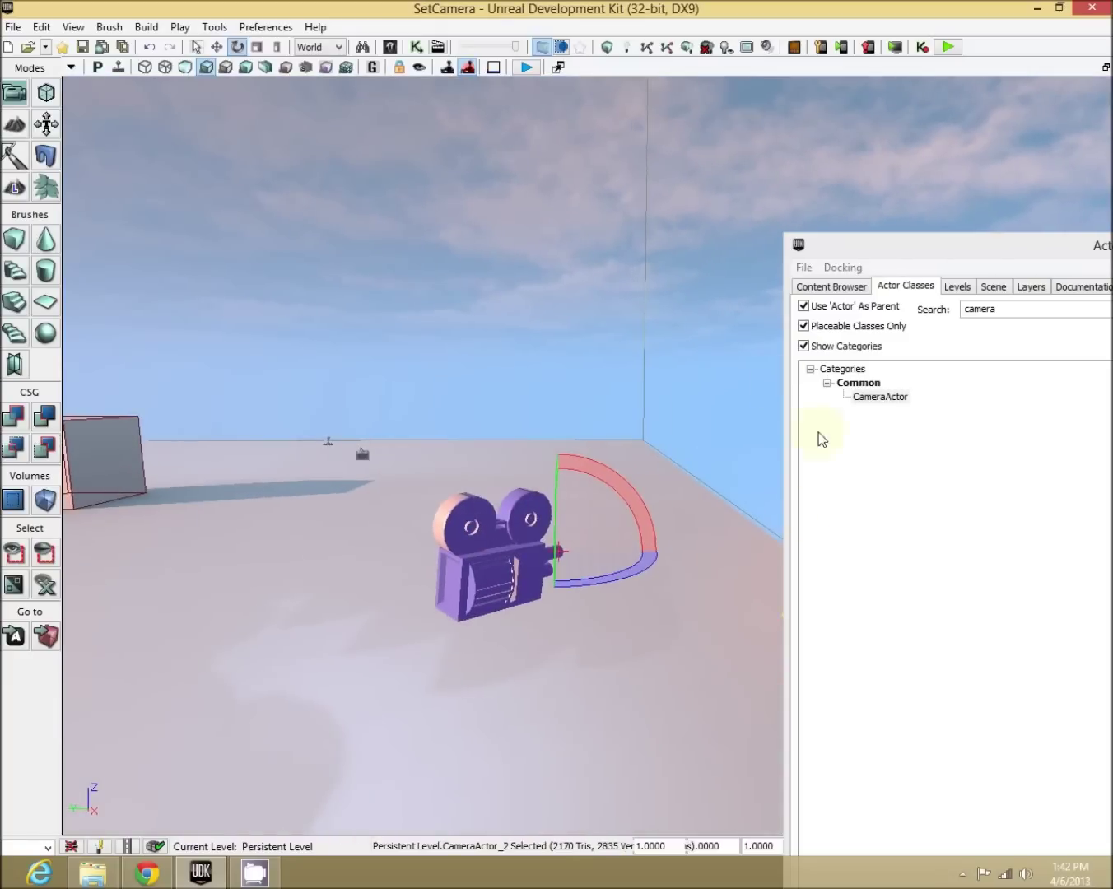
right_drag(737, 387, 577, 540)
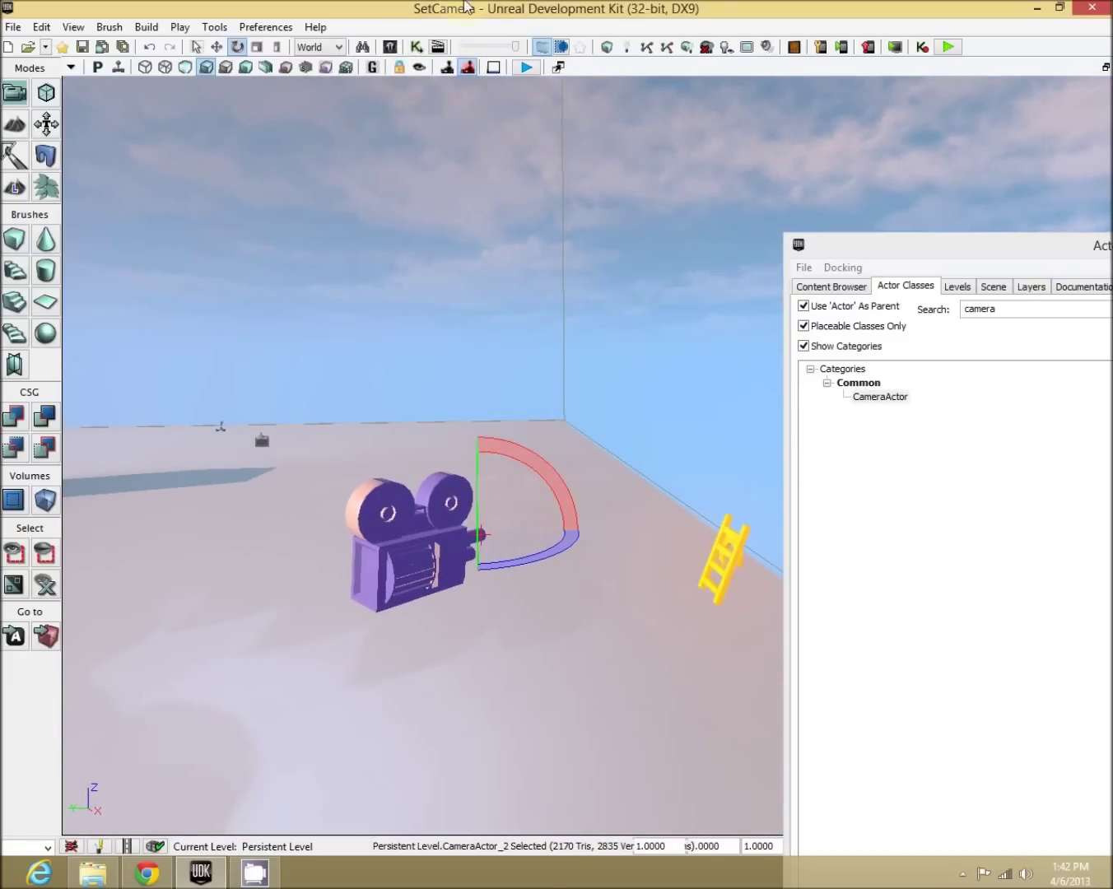
- Open Kismet and add a new Matinee node to the level's main sequence
click(417, 47)
drag(735, 525, 174, 371)
drag(508, 132, 904, 280)
right_click(691, 360)
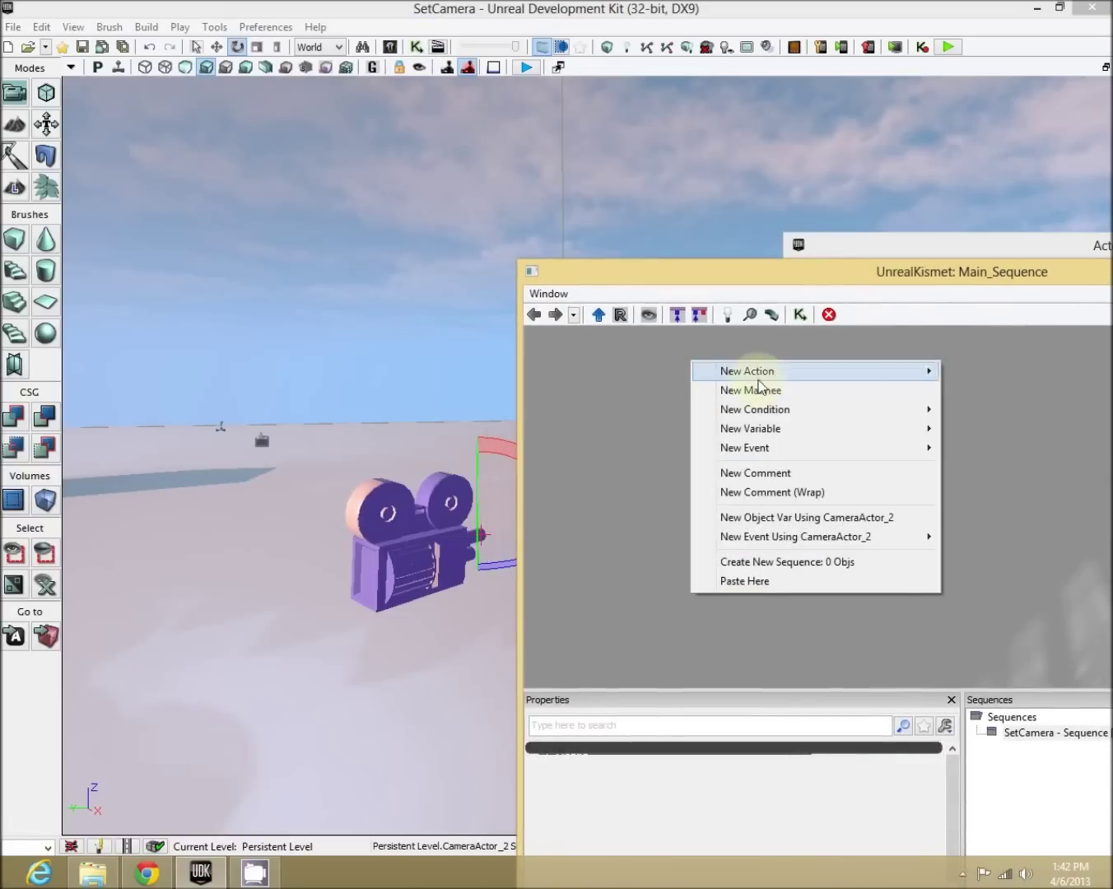
click(771, 393)
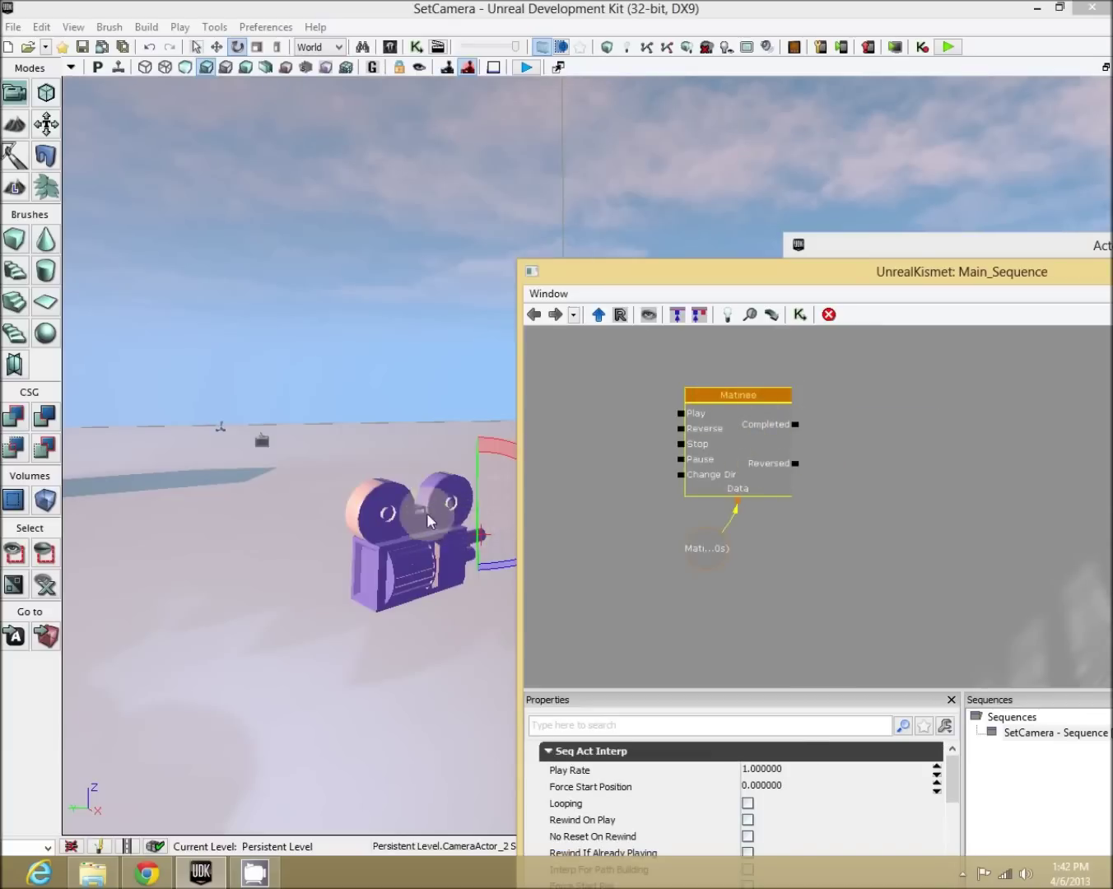
- Open the Matinee node for editing and add a camera group named GoalCam for the selected camera
double_click(746, 444)
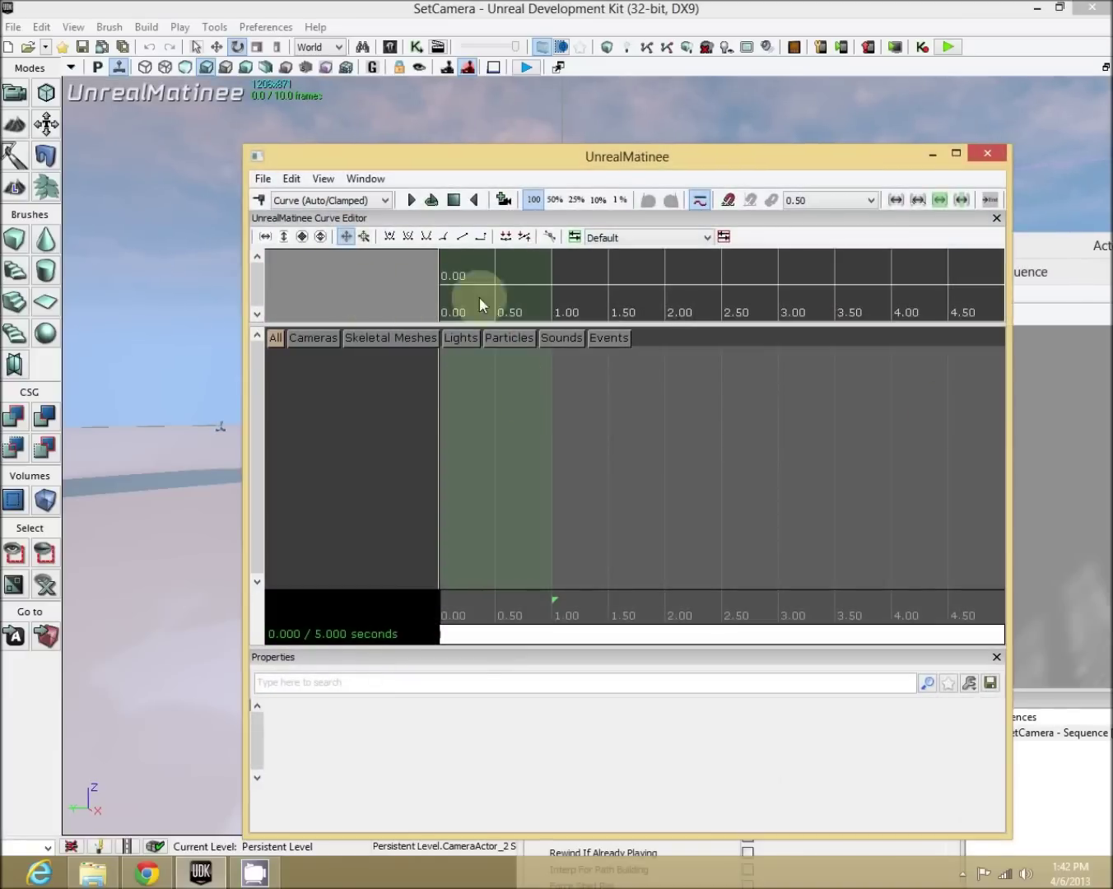
drag(445, 164, 745, 168)
click(694, 394)
right_click(664, 370)
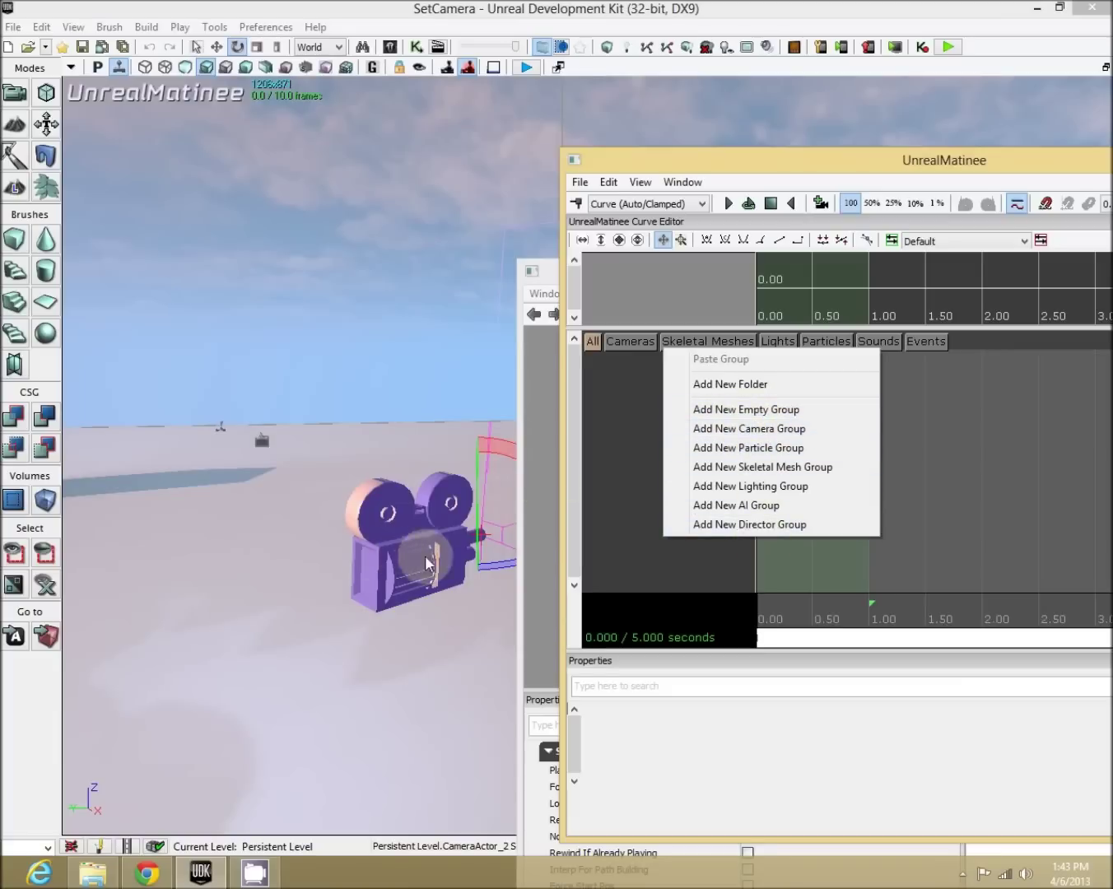
click(821, 429)
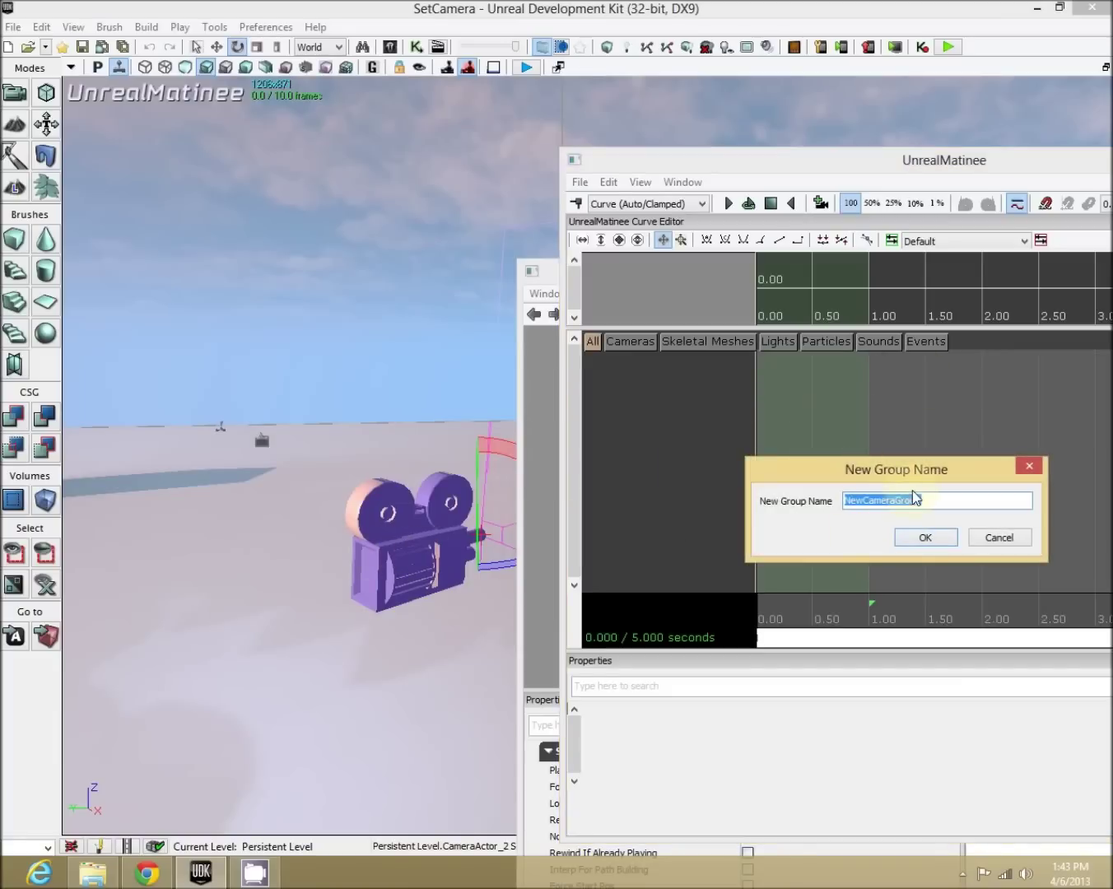
text(E)
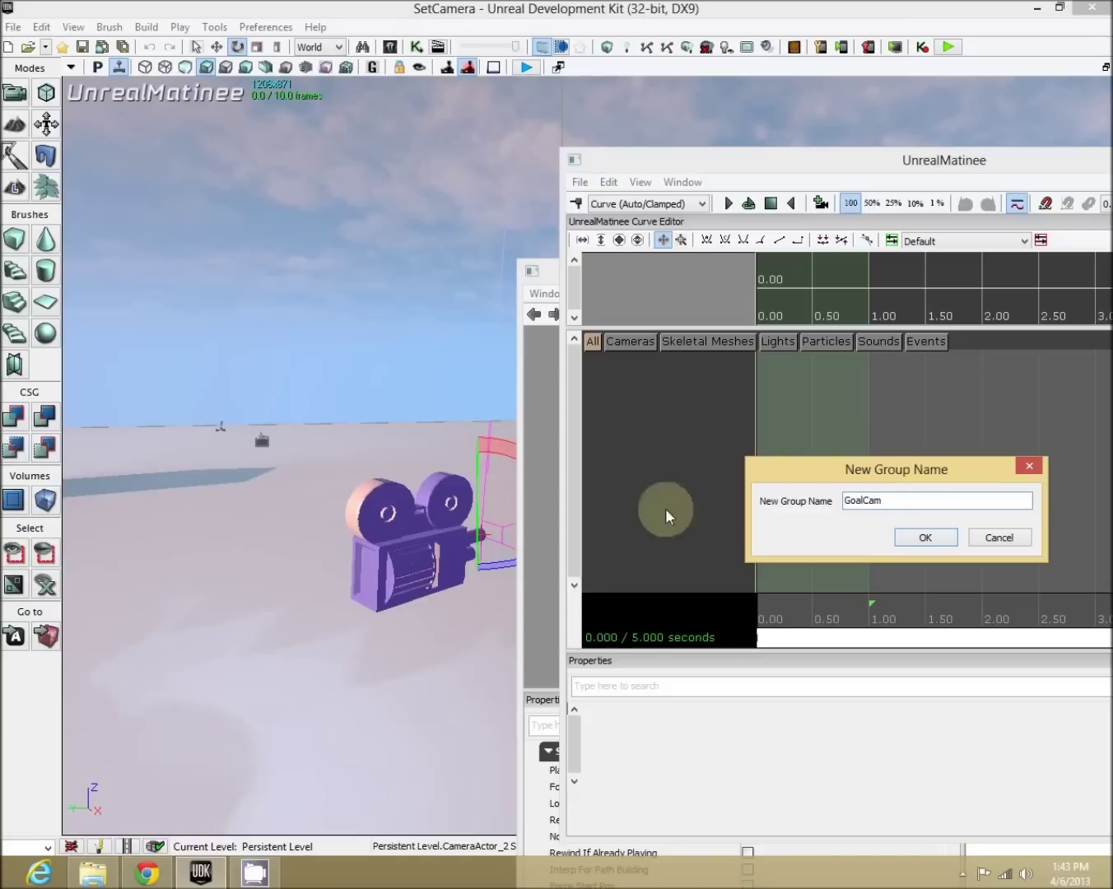
click(943, 540)
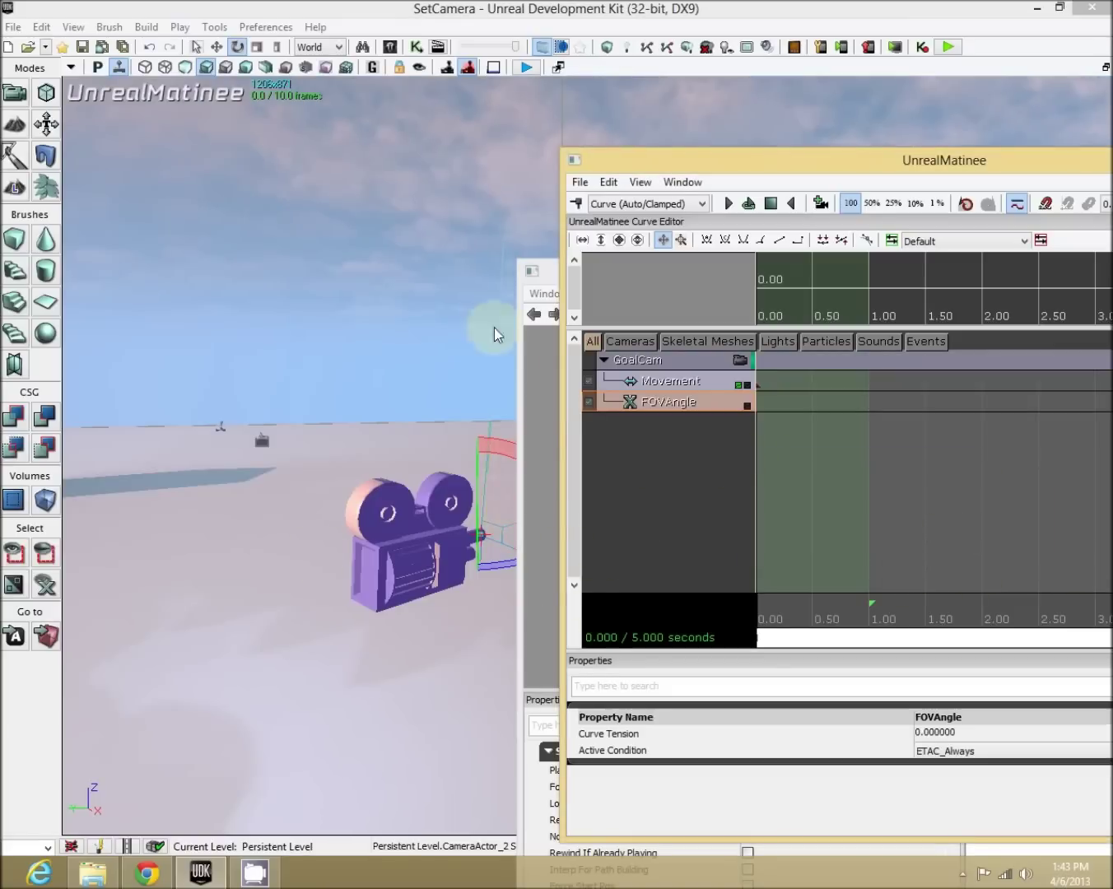
- Add a new director group to the Matinee
drag(853, 642, 741, 614)
right_click(665, 486)
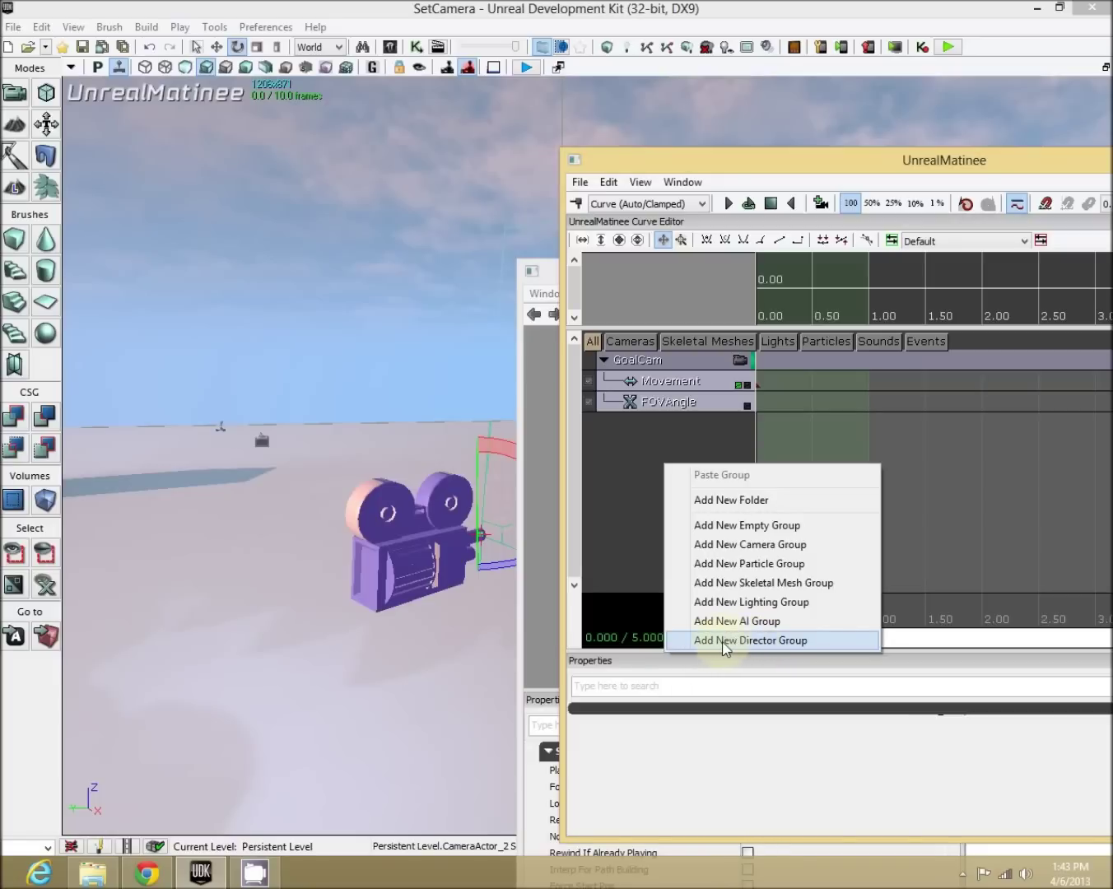
click(724, 647)
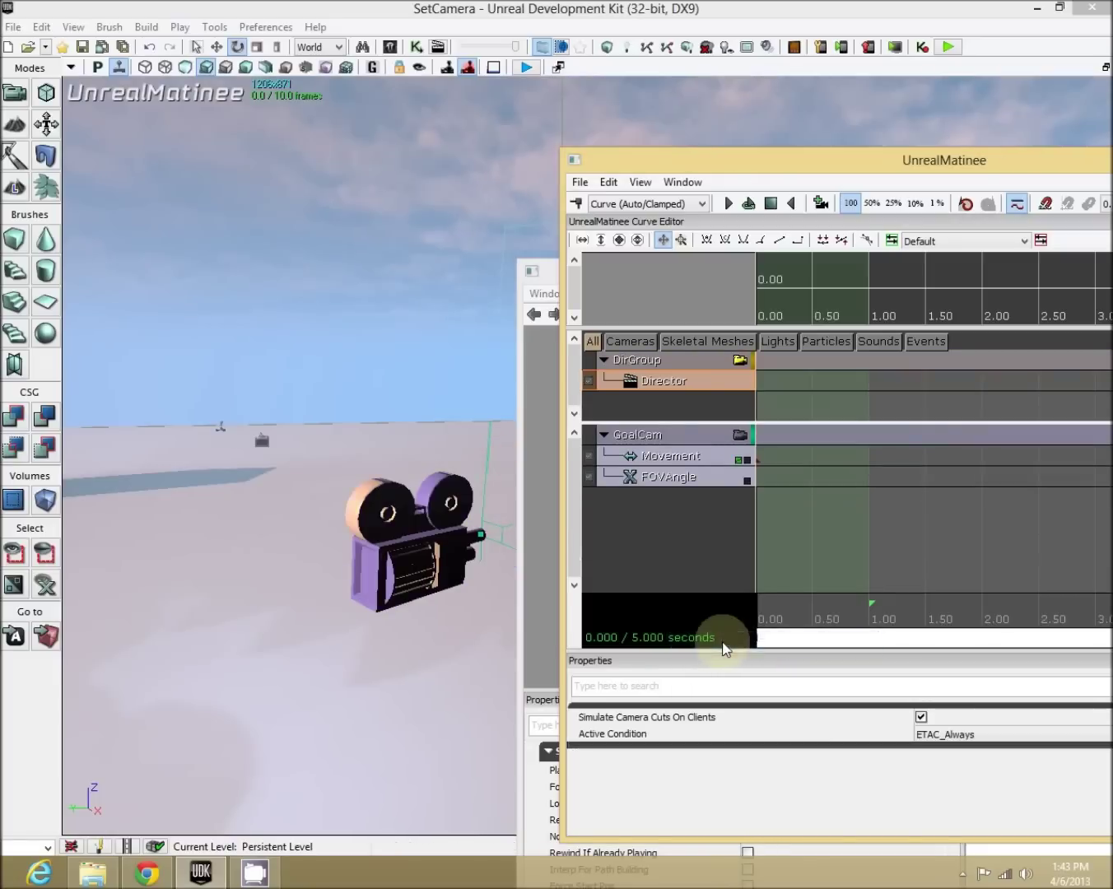
- Add a key at 0.00 seconds on the Director track that cuts to the GoalCam group
click(806, 627)
mouse_move(771, 618)
mouse_down()
mouse_move(820, 624)
mouse_move(746, 619)
mouse_up()
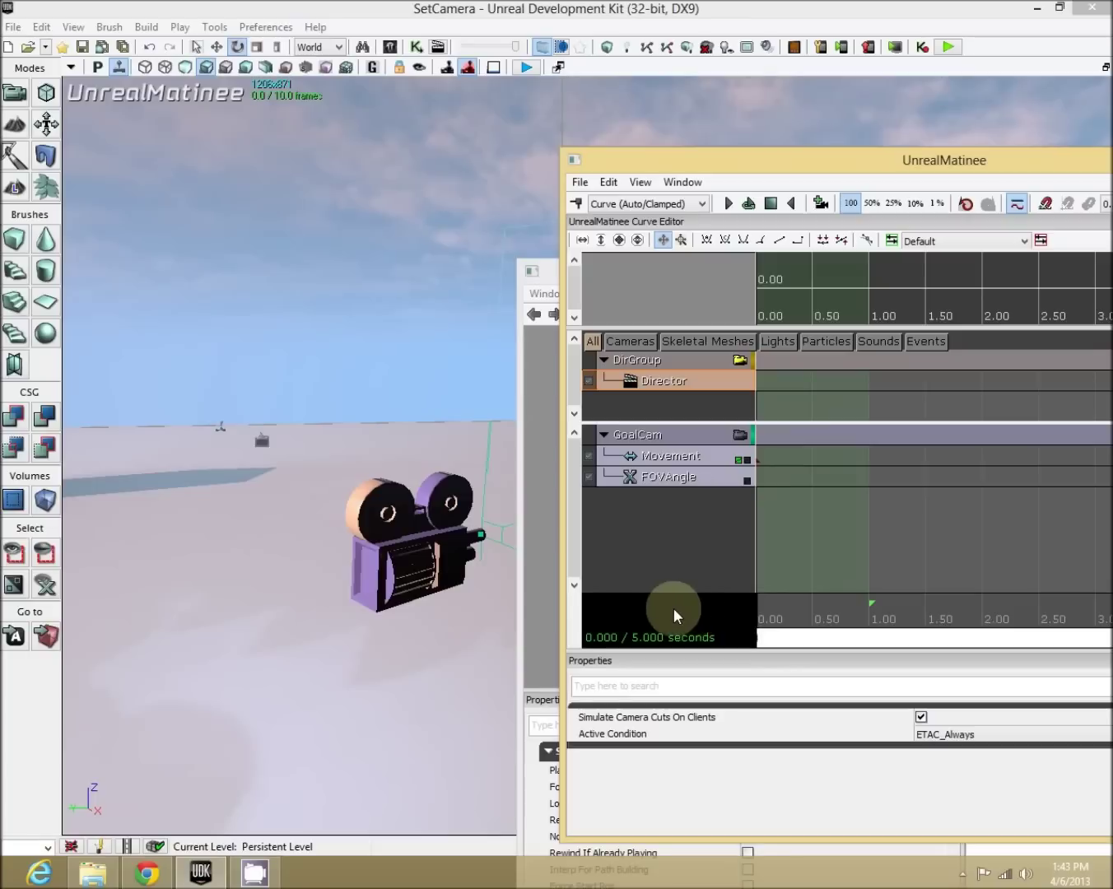
mouse_move(673, 610)
mouse_down()
mouse_move(823, 622)
mouse_move(625, 618)
mouse_up()
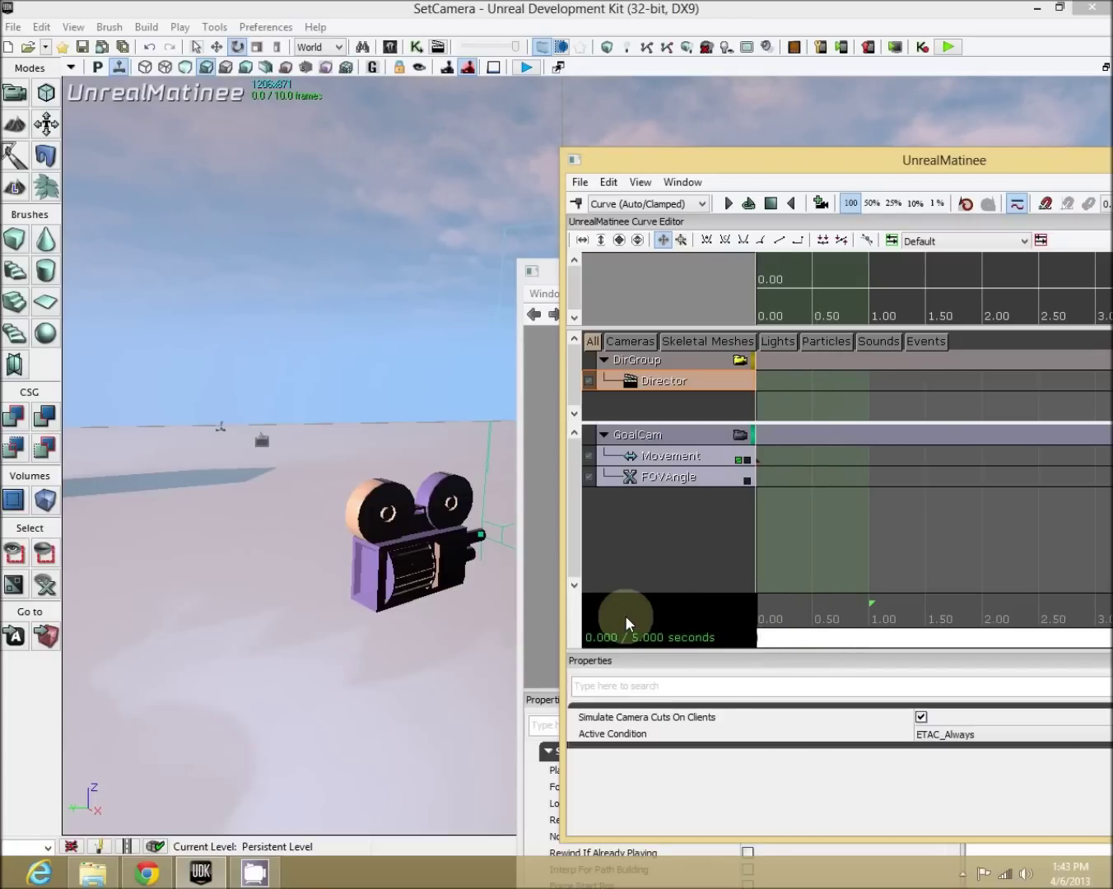
right_click(689, 381)
click(666, 385)
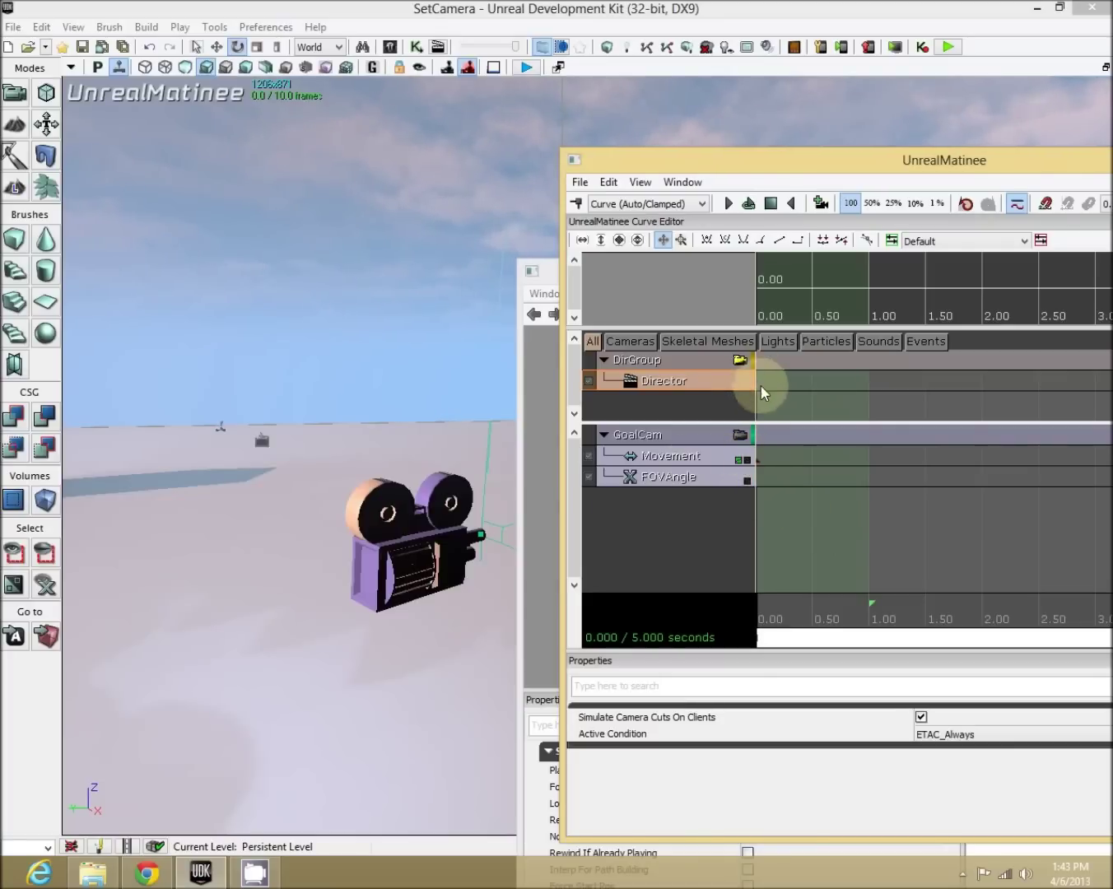
drag(826, 625, 777, 643)
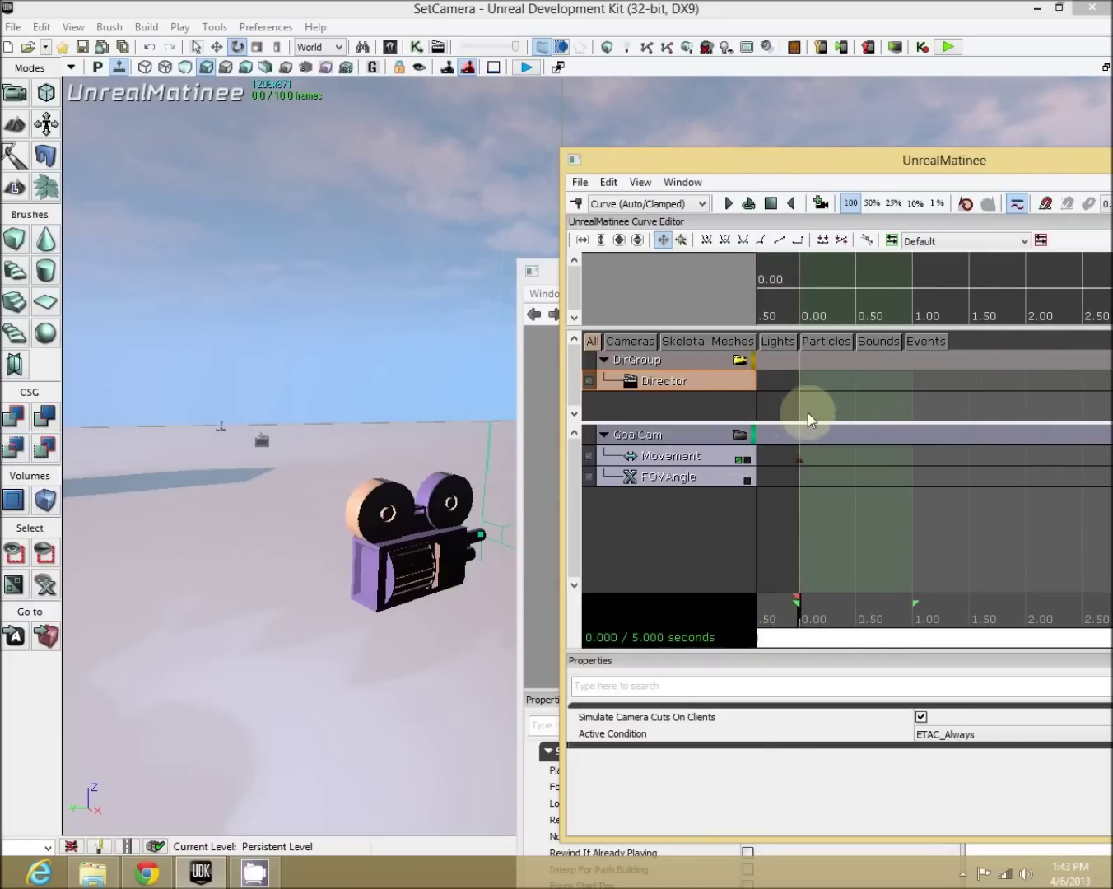
click(577, 206)
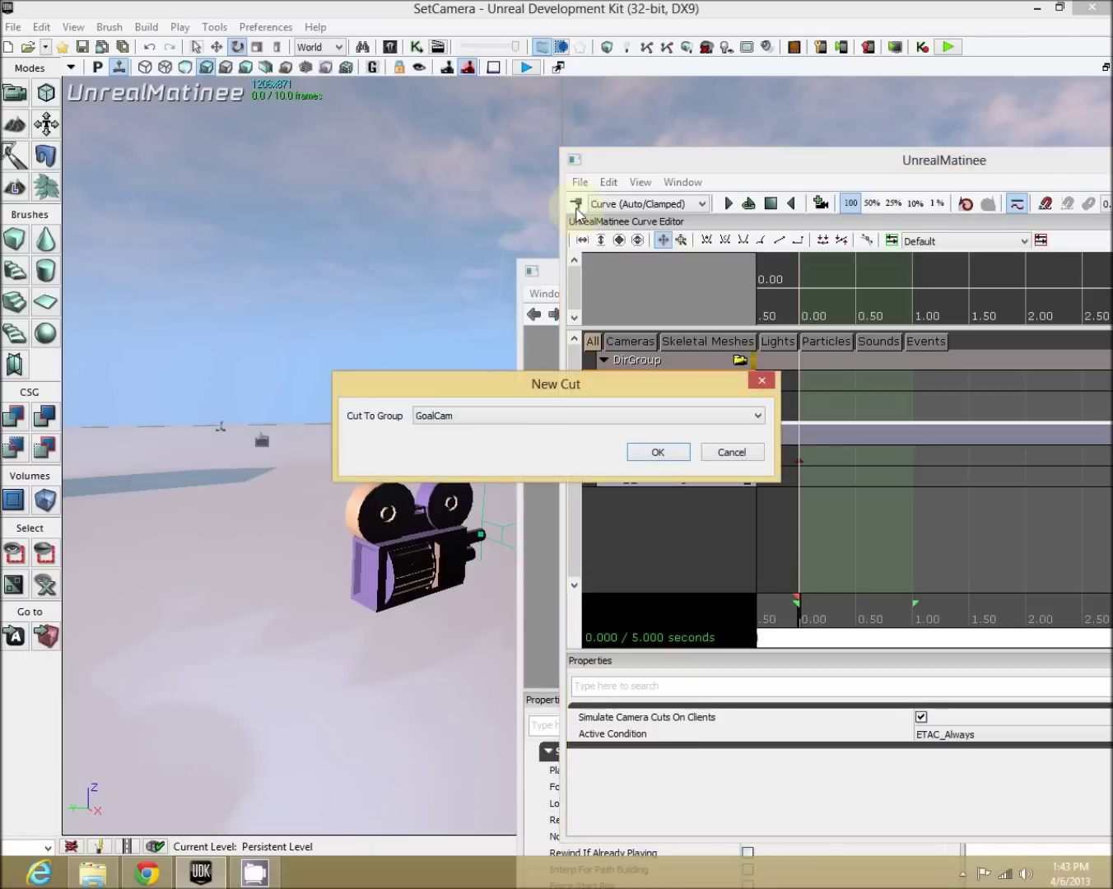
click(466, 418)
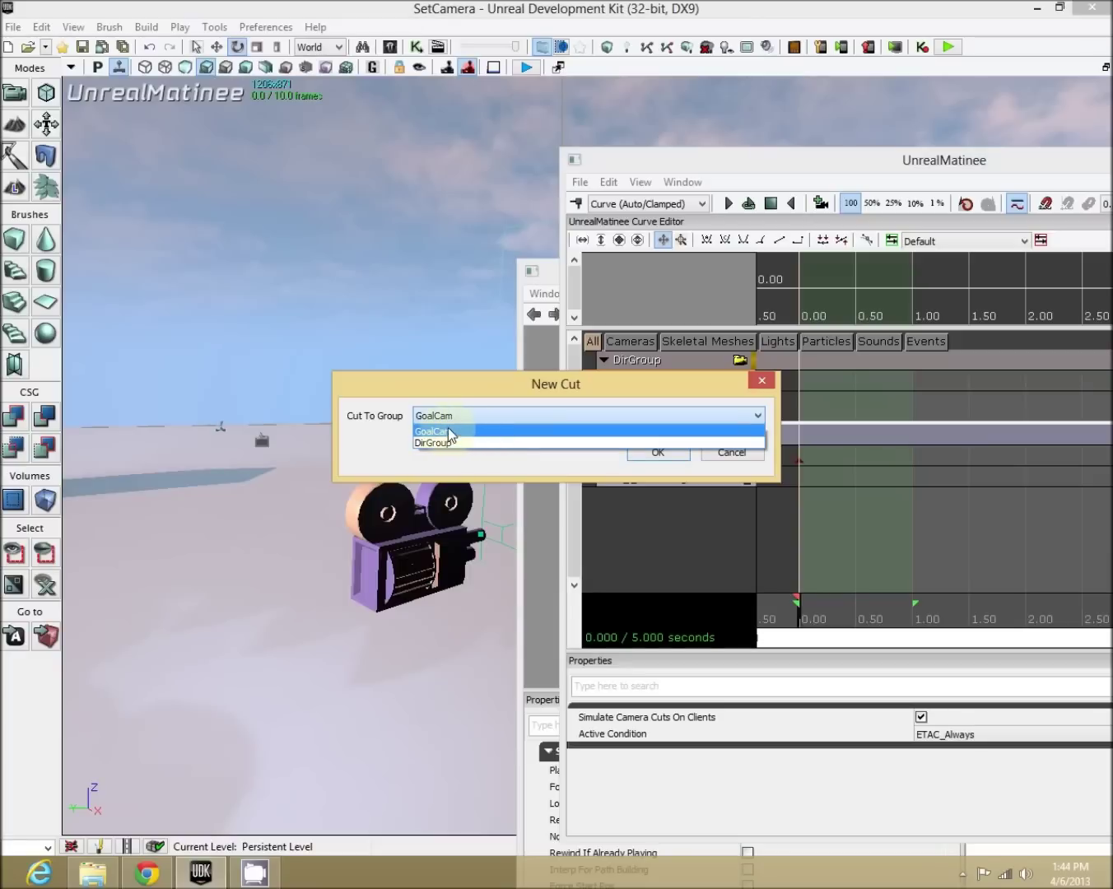
click(455, 429)
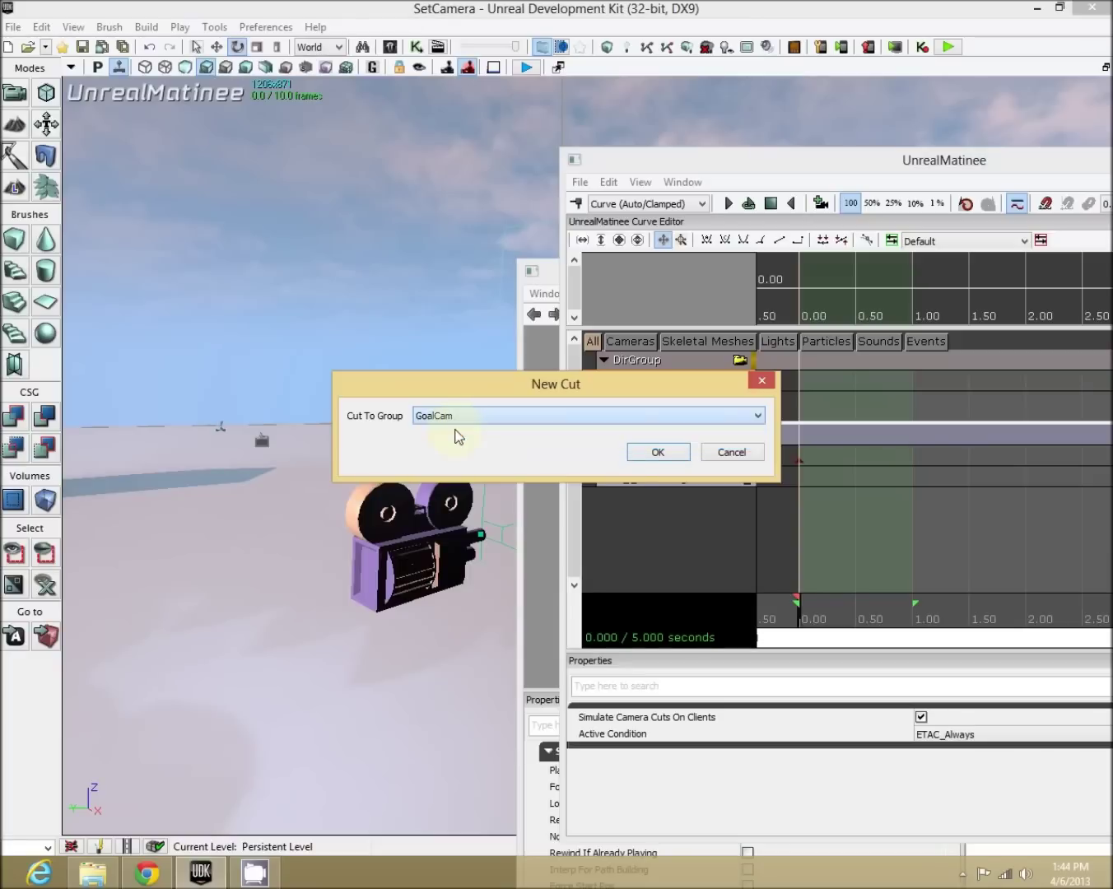
click(672, 455)
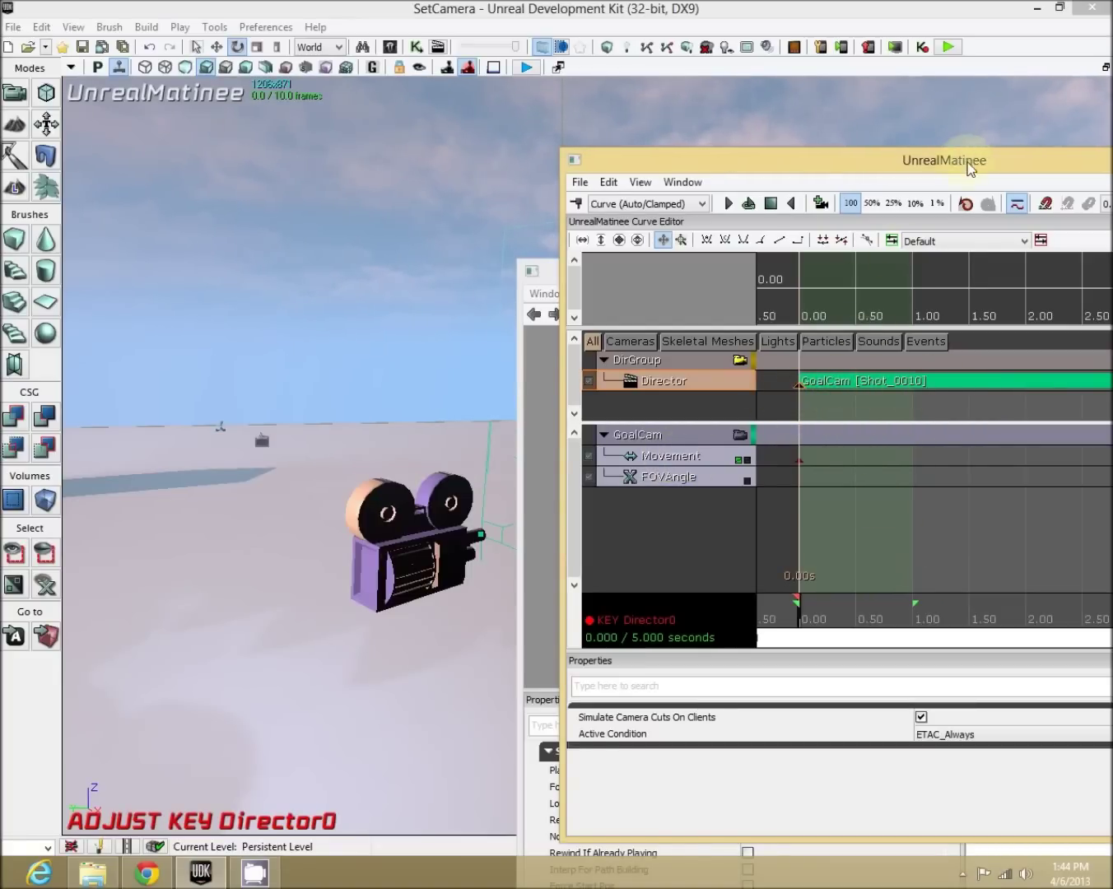
- Scrub the Matinee timeline to about 0.24 seconds to preview the GoalCam shot in the viewport
drag(969, 169, 707, 158)
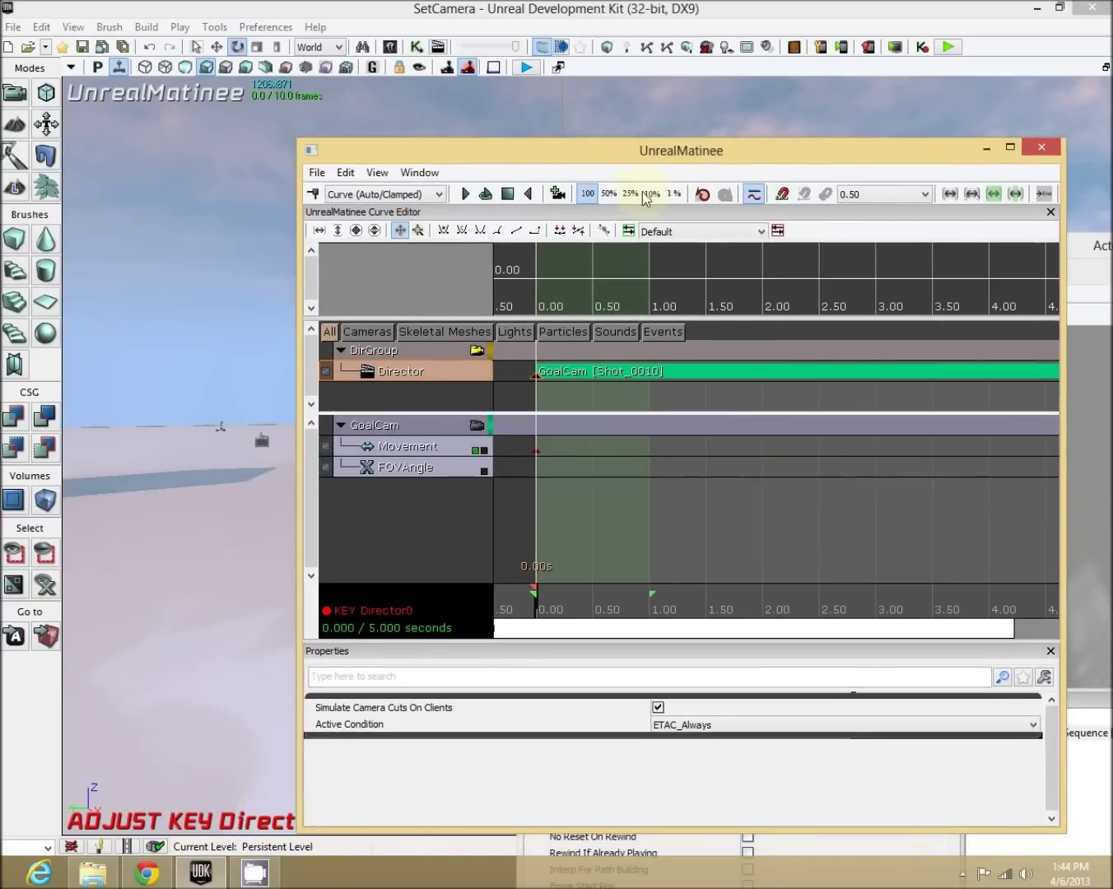
drag(494, 154, 801, 169)
click(848, 619)
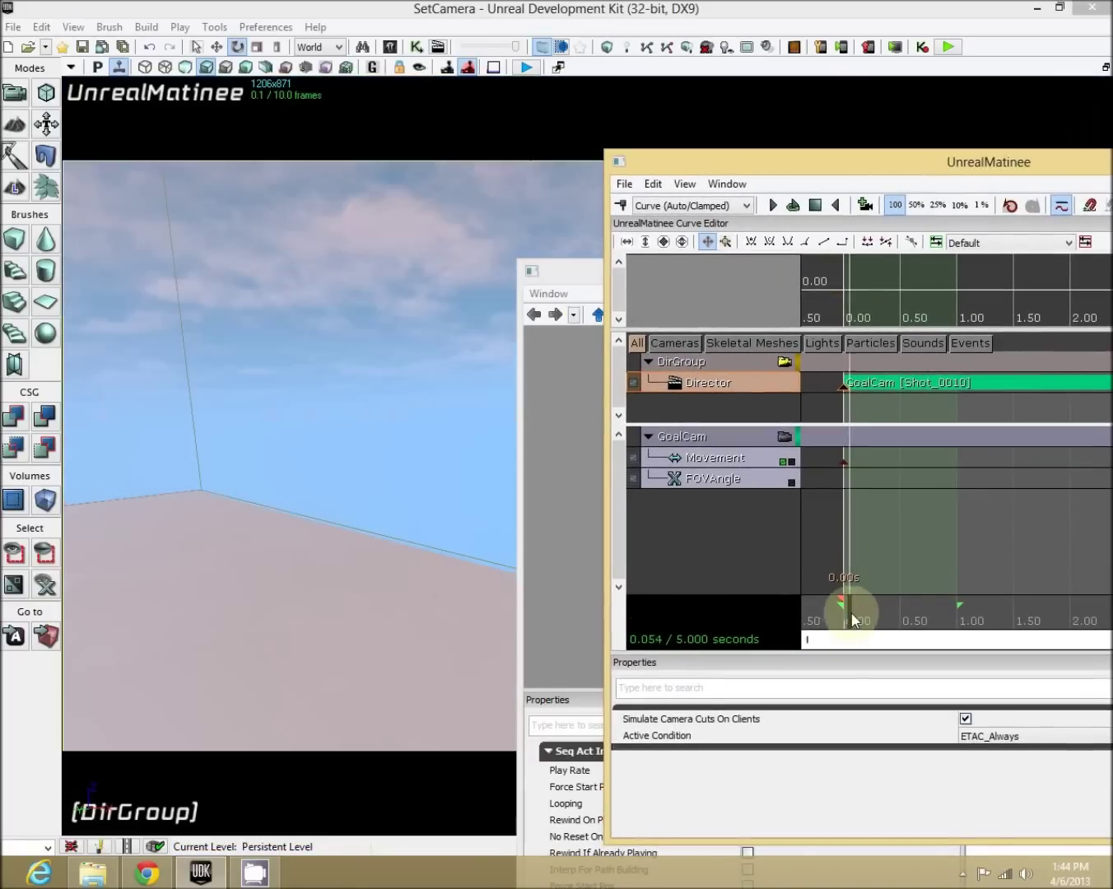
mouse_move(853, 619)
mouse_down()
mouse_move(917, 621)
mouse_move(890, 611)
mouse_move(870, 617)
mouse_up()
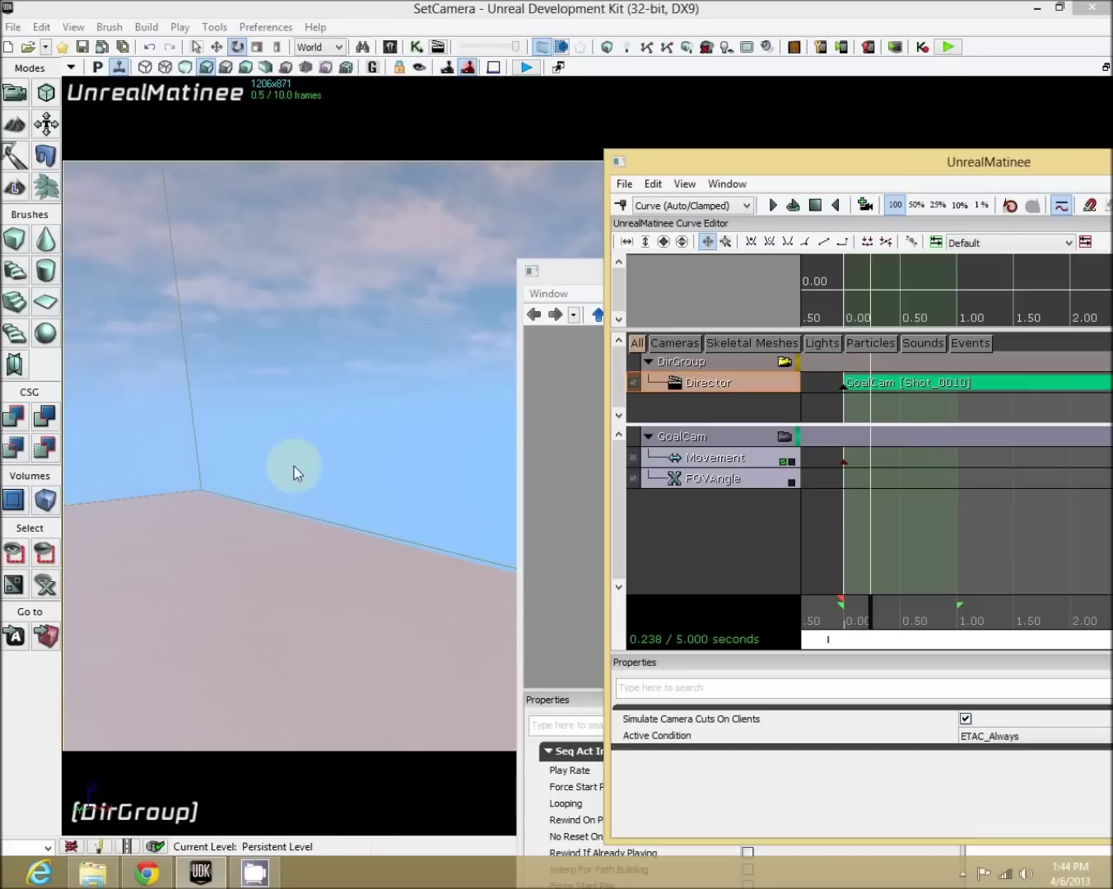
- Rearrange the Kismet, Matinee and Actor Classes windows to uncover more of the camera preview in the viewport
drag(567, 272, 613, 749)
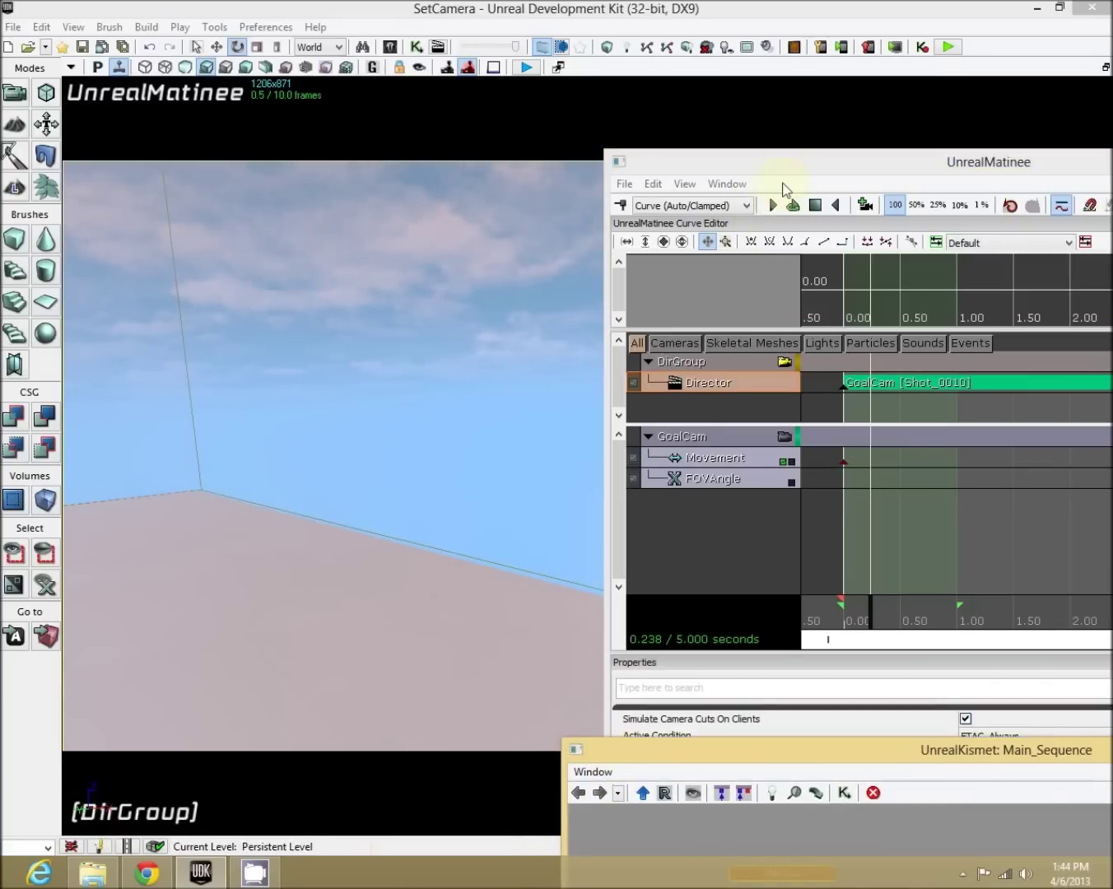
drag(786, 165, 753, 750)
drag(894, 252, 91, 730)
drag(839, 755, 609, 319)
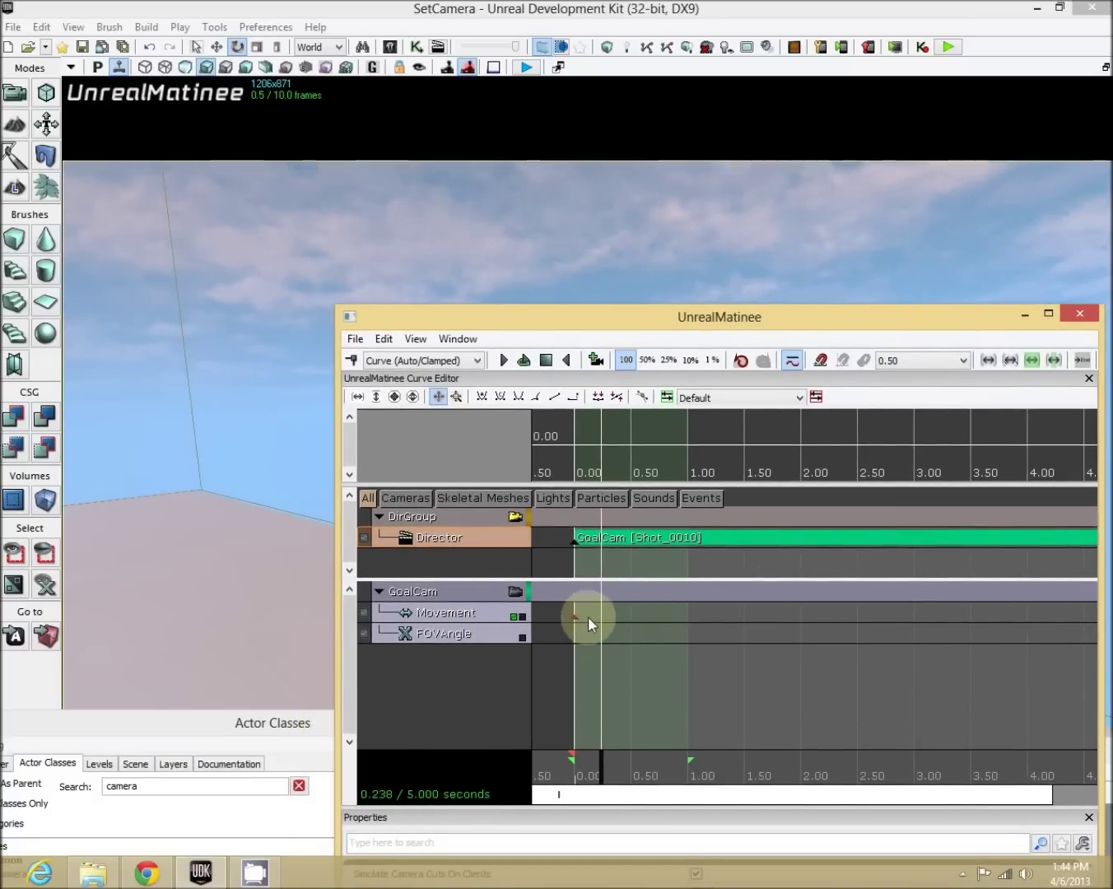
- Shift the key on GoalCam's Movement track to about 0.18 seconds and make it the current key
click(576, 618)
ctrl+drag(577, 617, 598, 618)
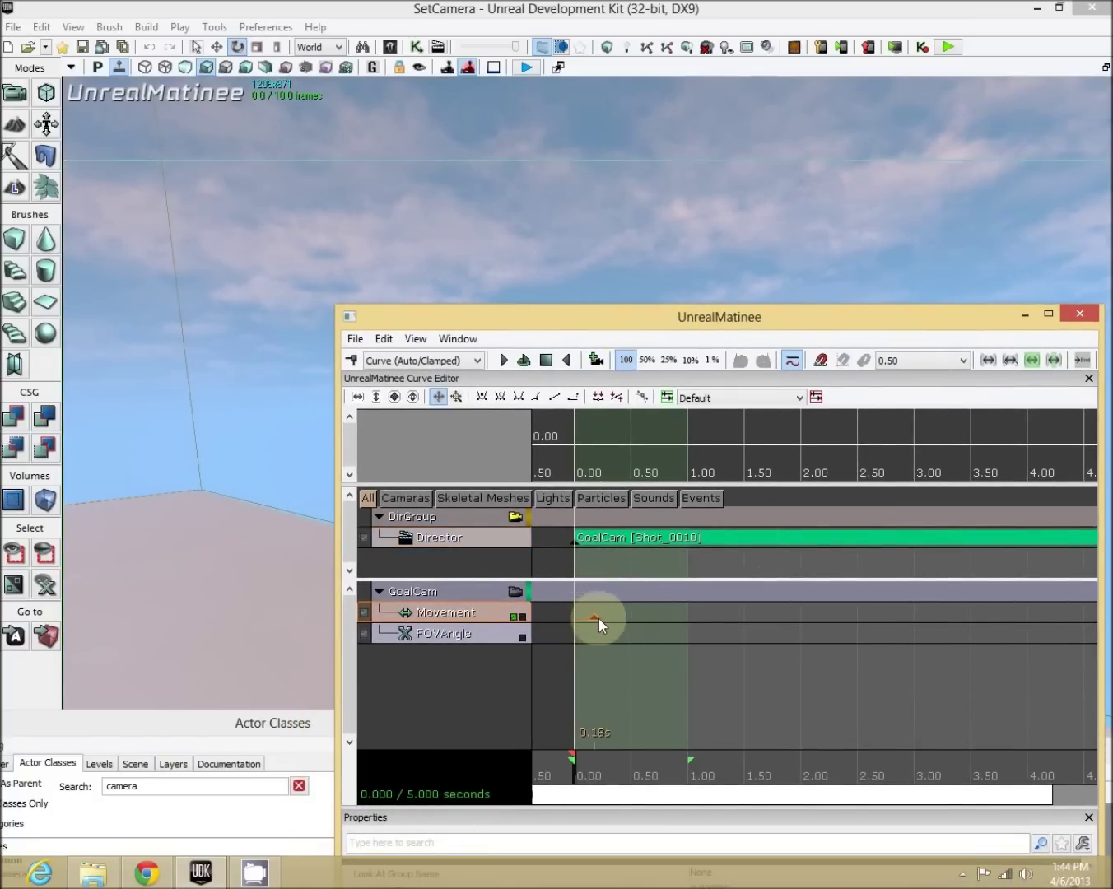
click(611, 763)
click(594, 618)
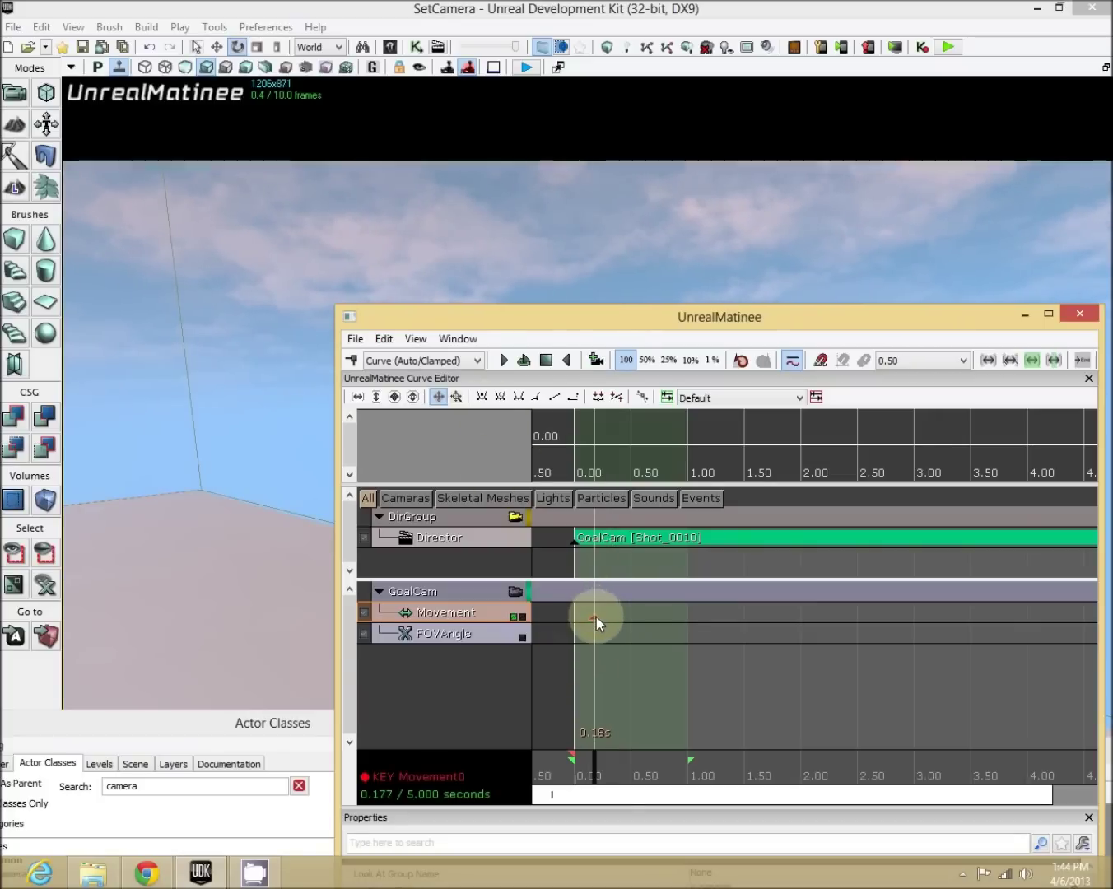
- Clear the viewport of the Matinee and Actor Classes windows and aim the GoalCam view at the arrow and ladder for the current Movement key
drag(511, 307, 760, 294)
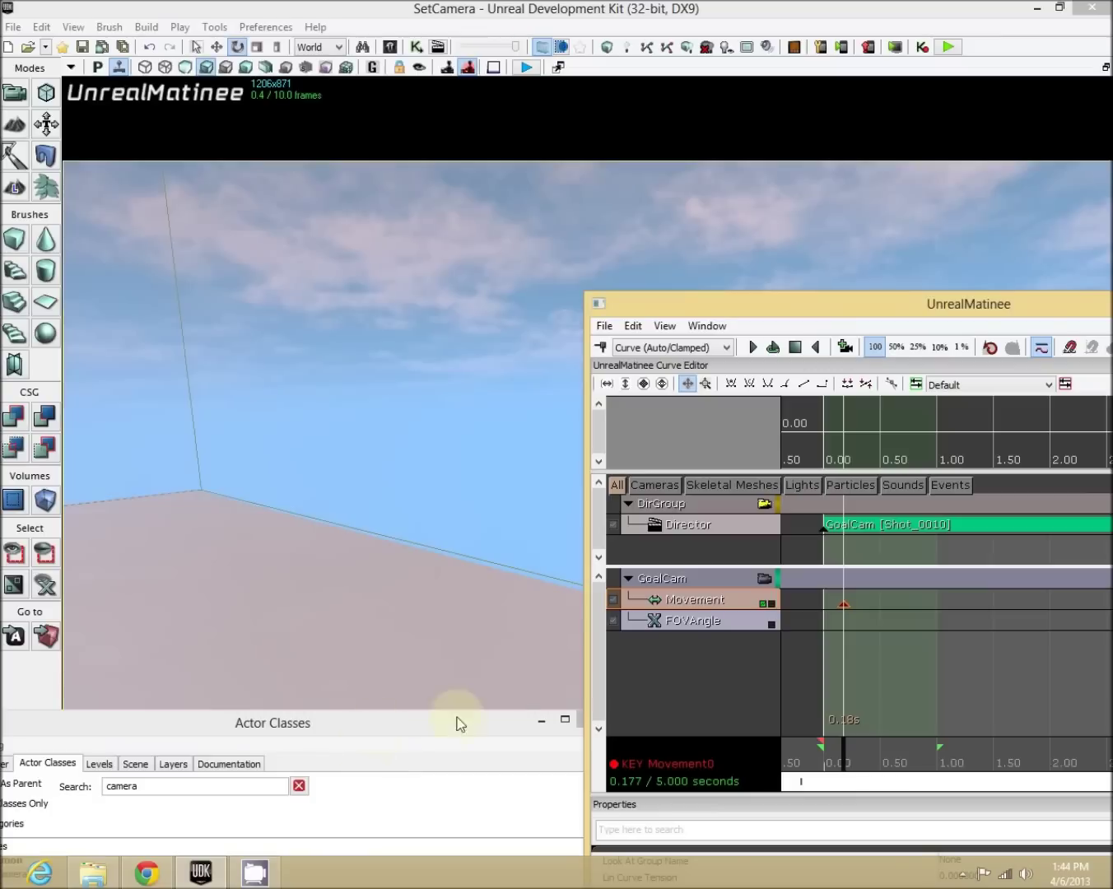
click(541, 723)
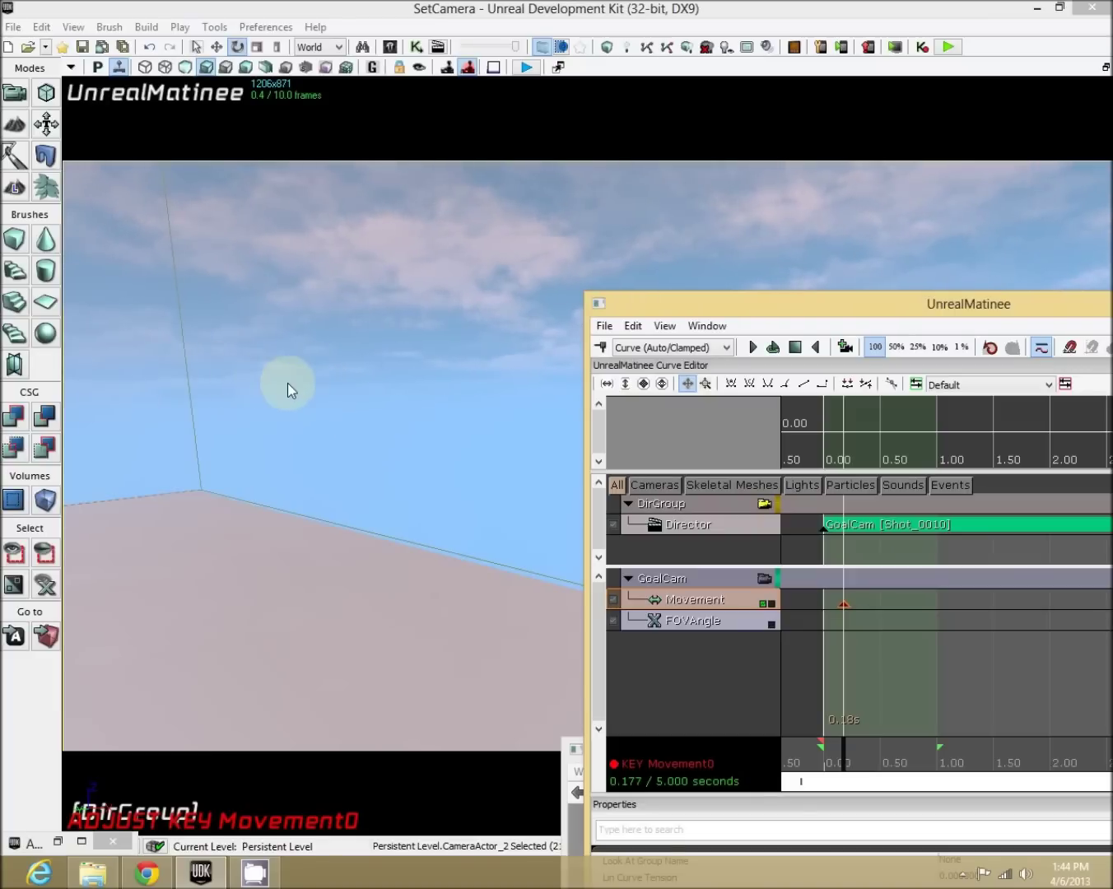
right_drag(280, 329, 391, 367)
drag(392, 367, 575, 324)
drag(910, 299, 675, 230)
click(618, 613)
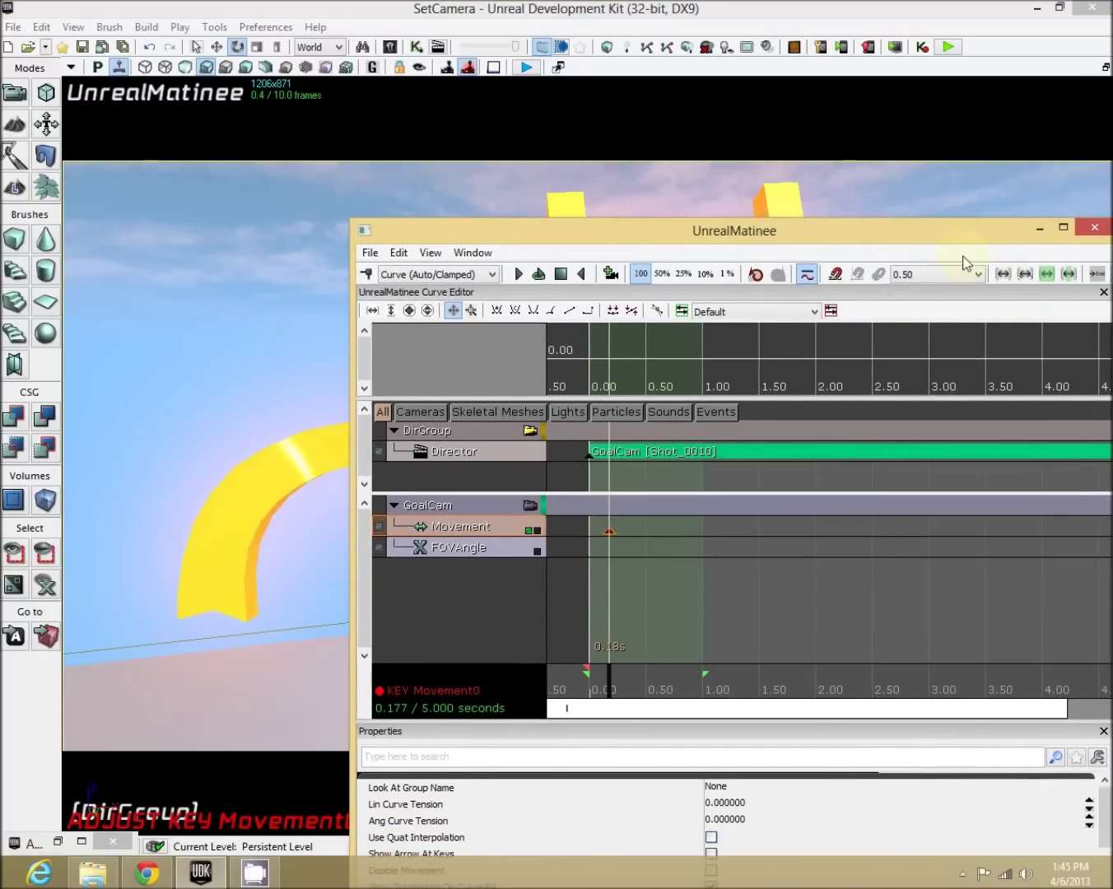
- Shorten the Matinee sequence to about 3 seconds and close the Matinee editor
drag(929, 229, 853, 196)
click(795, 608)
scroll(797, 610, down, 5)
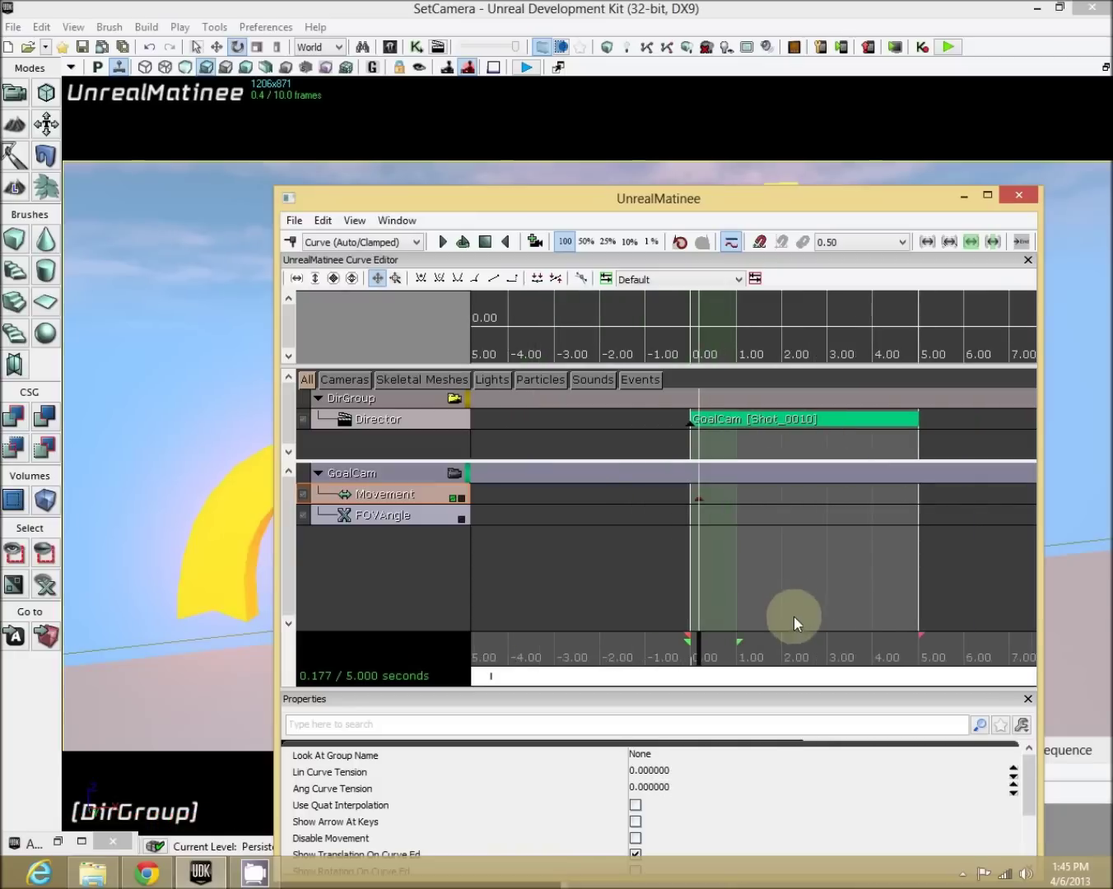
mouse_move(921, 633)
mouse_down()
mouse_move(787, 637)
mouse_move(831, 632)
mouse_up()
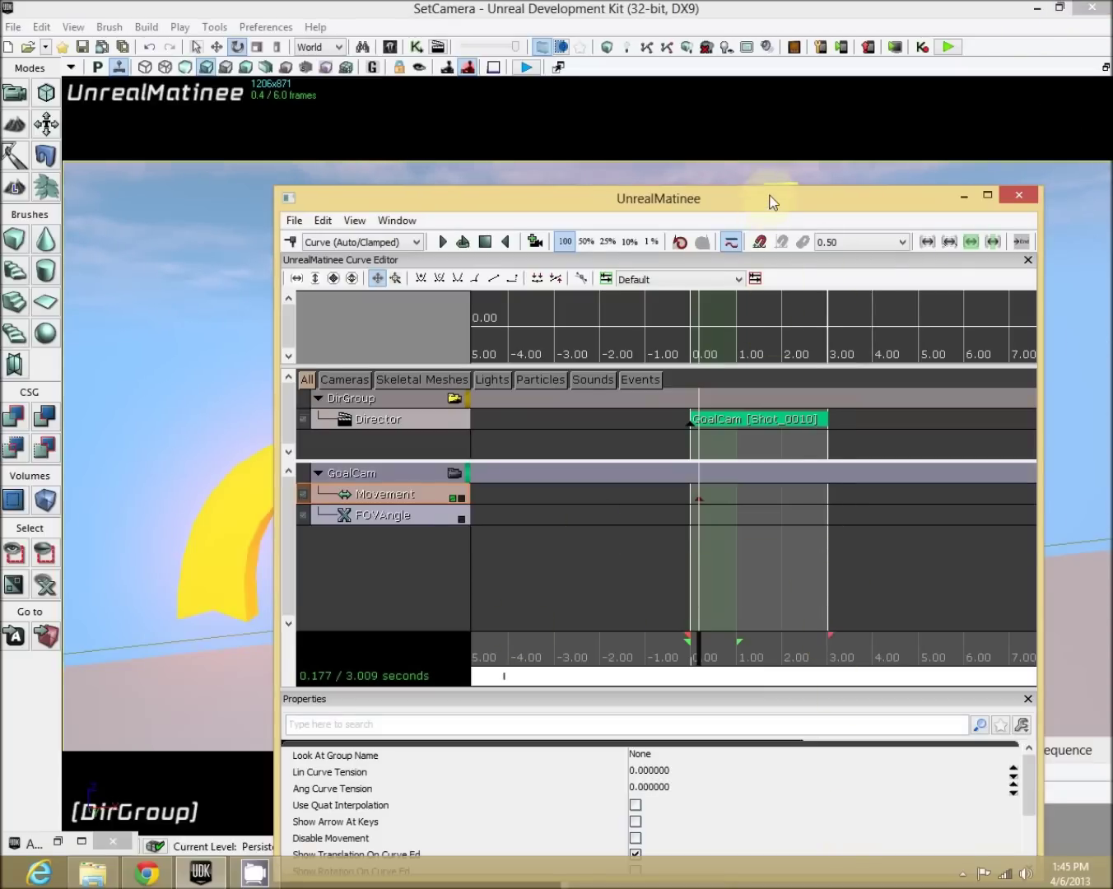
mouse_move(770, 205)
mouse_down()
mouse_move(796, 575)
mouse_move(776, 252)
mouse_move(789, 199)
mouse_up()
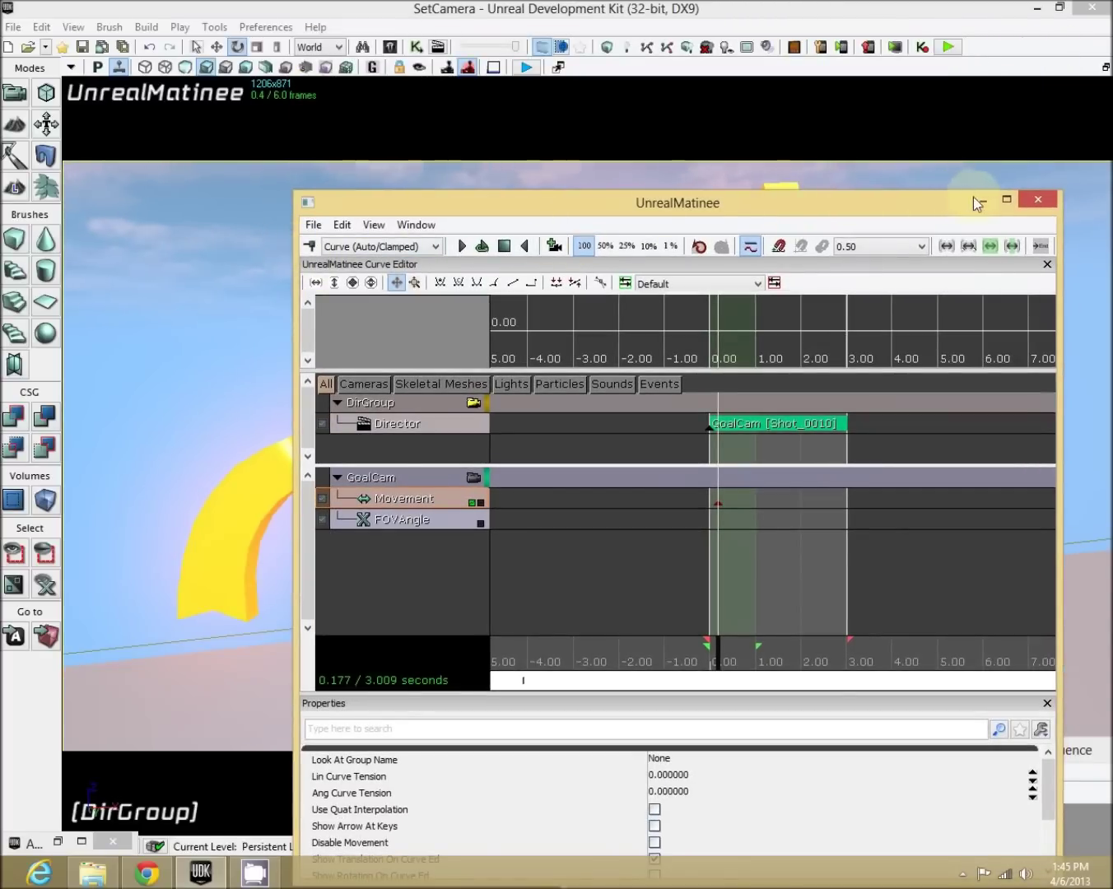
drag(973, 196, 728, 275)
drag(610, 269, 714, 210)
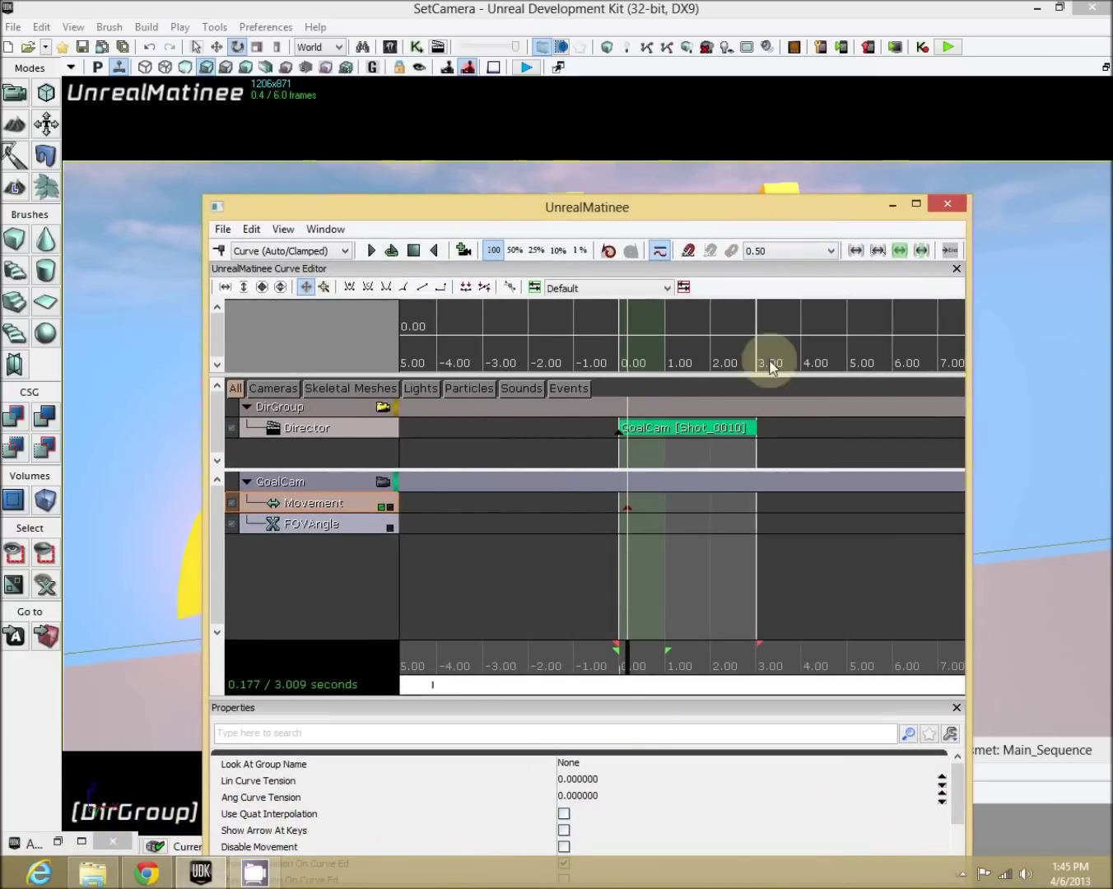
click(954, 203)
- Bring the Kismet window into view and spread the camera variable and Matinee data nodes apart below the Matinee node
drag(812, 750, 815, 340)
click(820, 587)
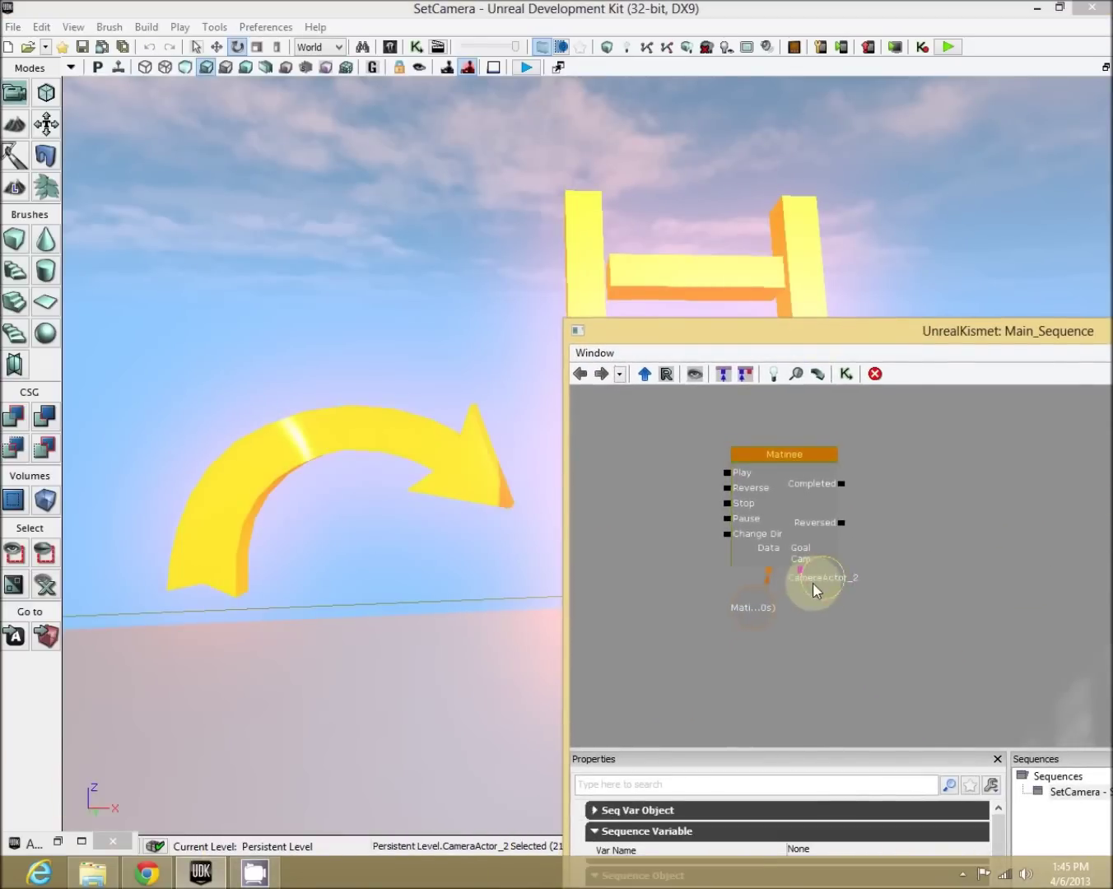
click(758, 487)
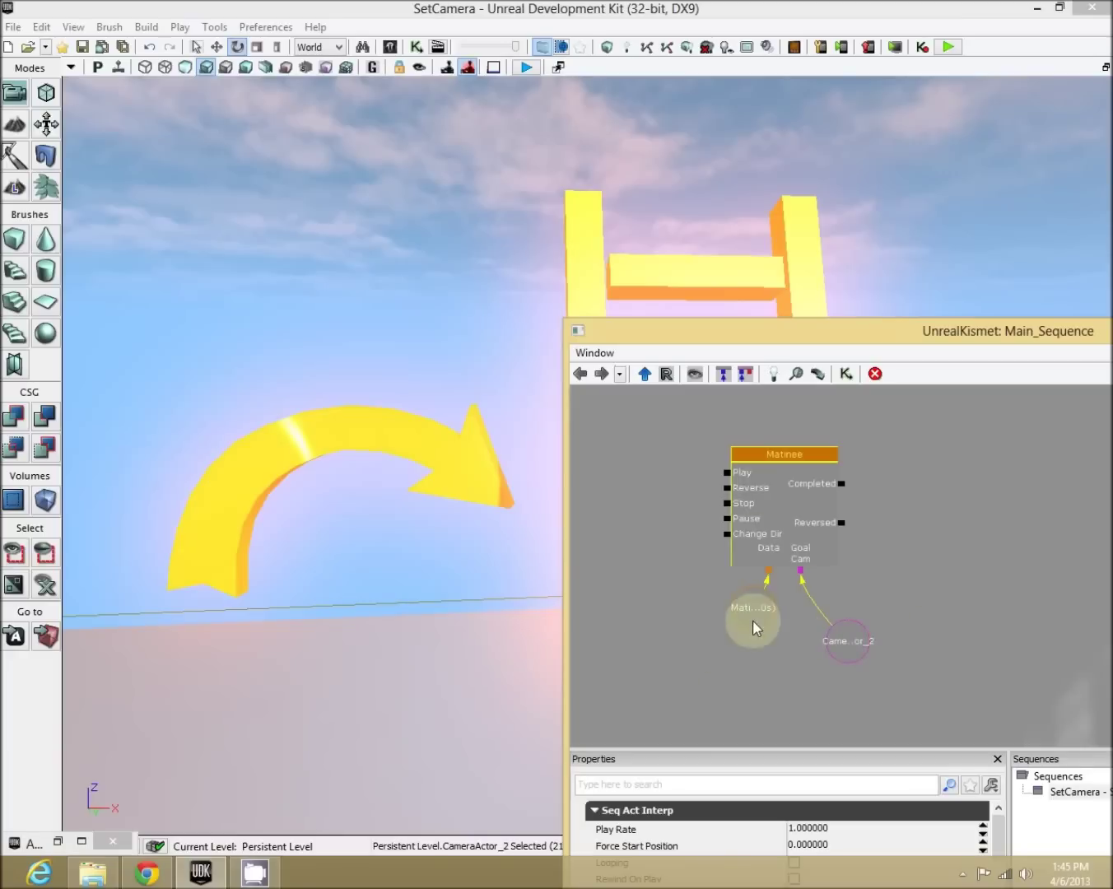
drag(752, 622, 720, 652)
click(750, 532)
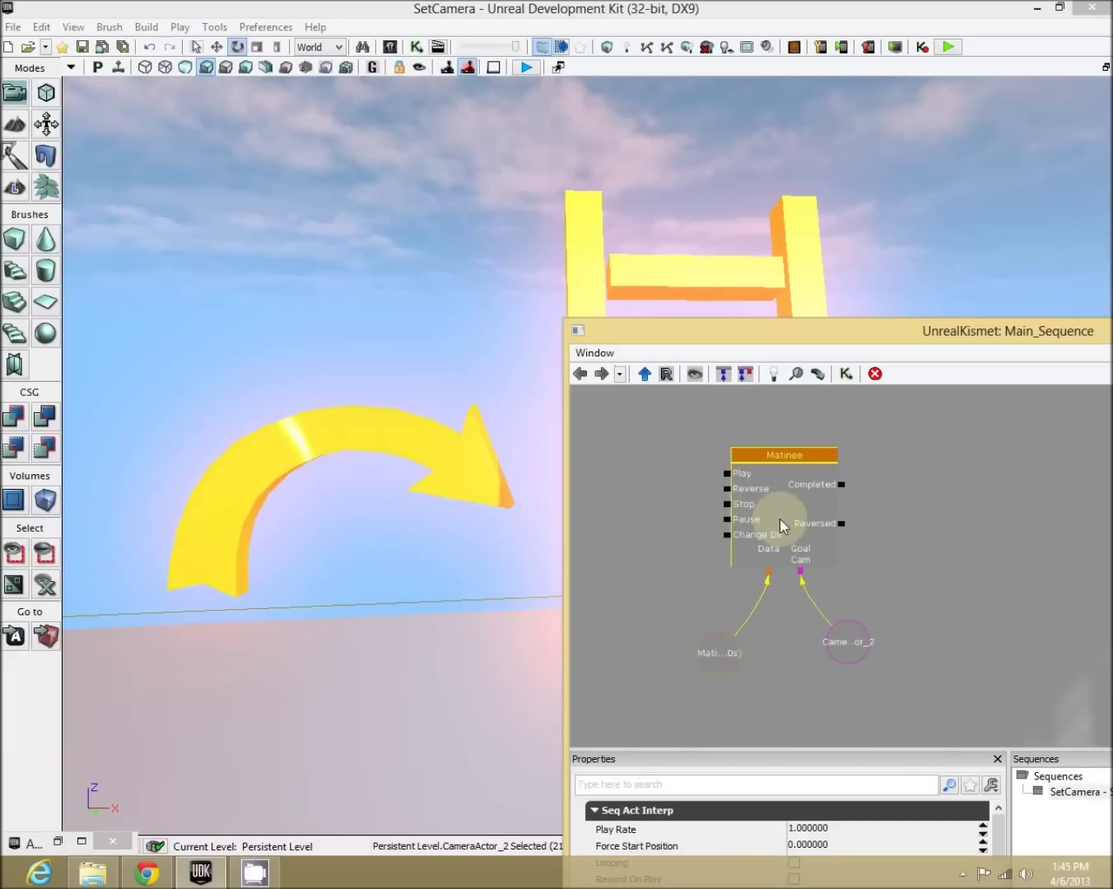
drag(833, 340, 560, 132)
mouse_move(726, 634)
mouse_down()
mouse_move(732, 705)
mouse_move(729, 609)
mouse_up()
- Reopen the Matinee, switch GoalCam's Movement track to World Frame, and close the editor
double_click(509, 302)
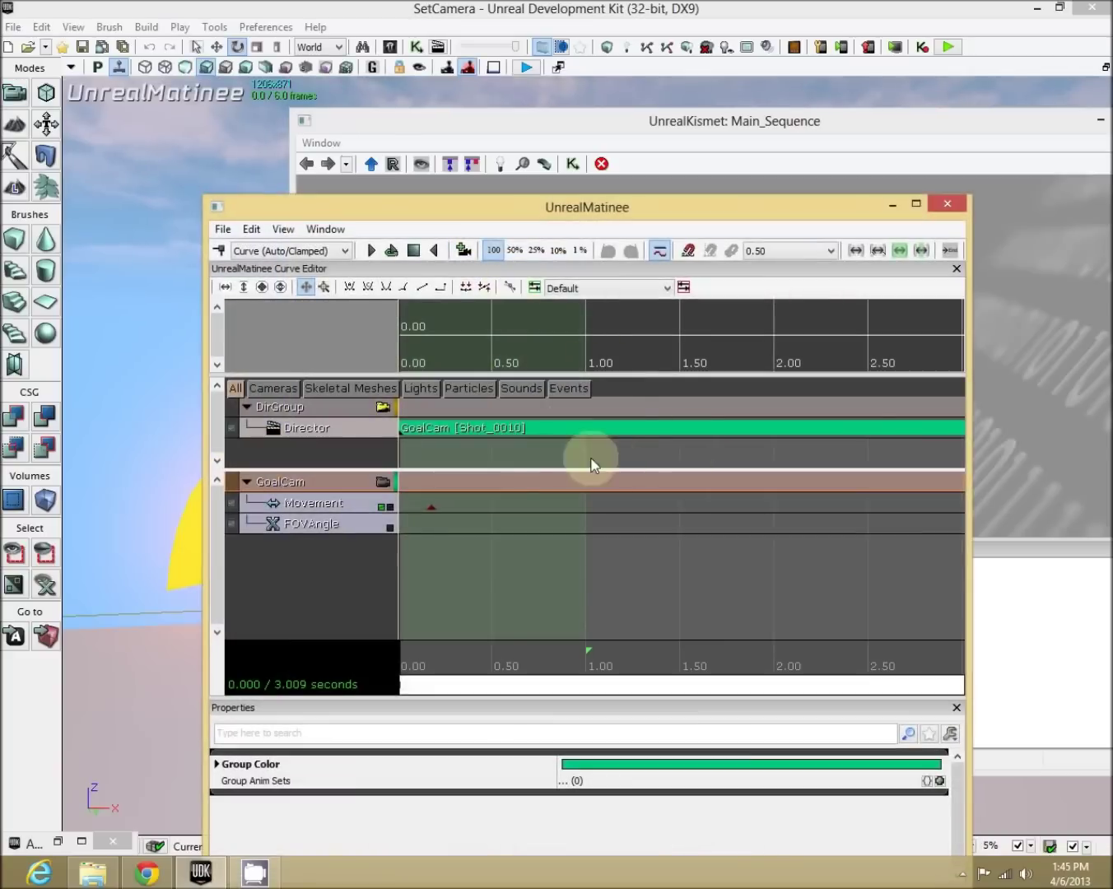
click(330, 502)
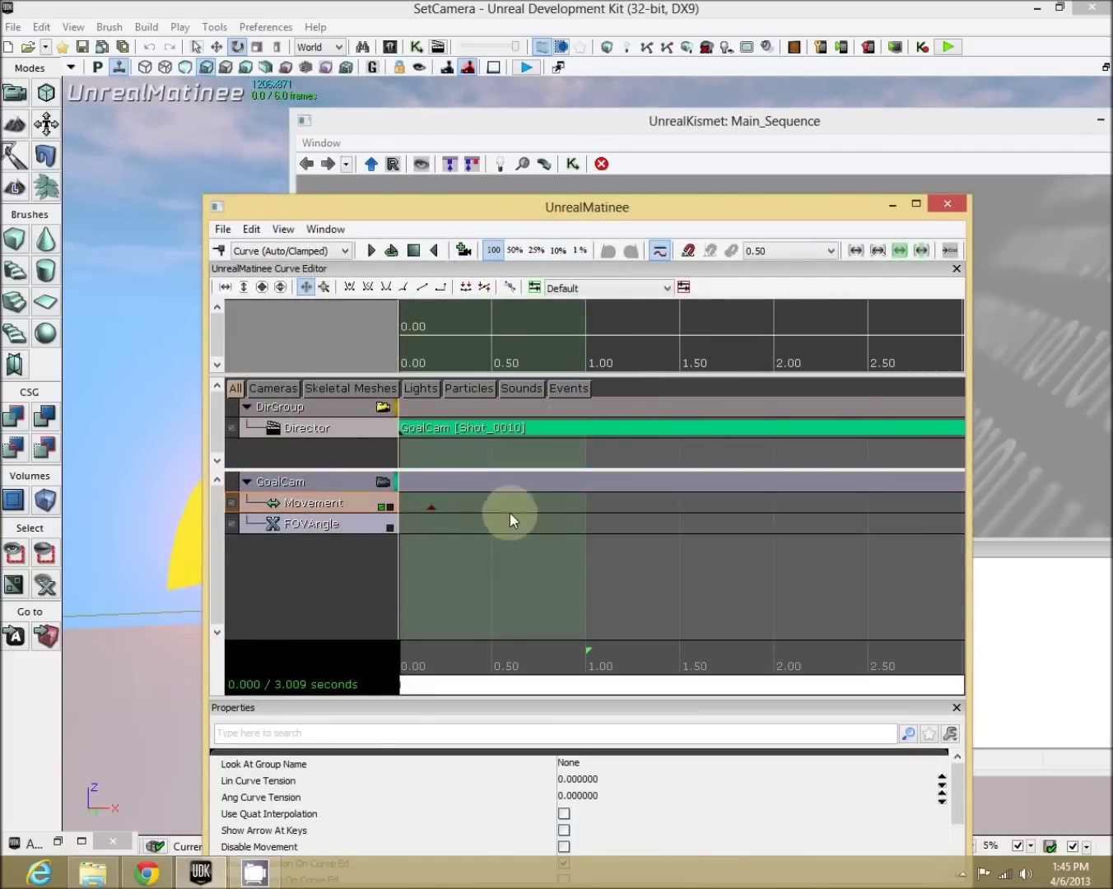
right_click(316, 504)
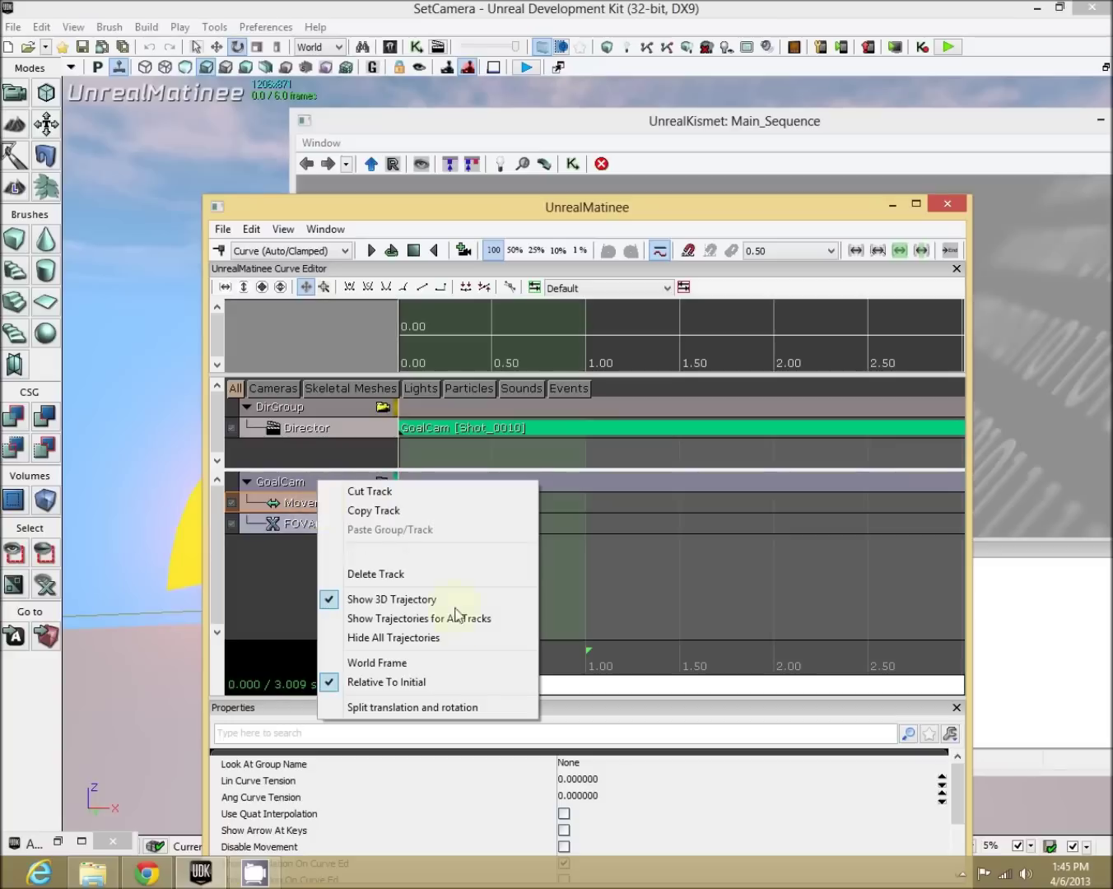
click(394, 663)
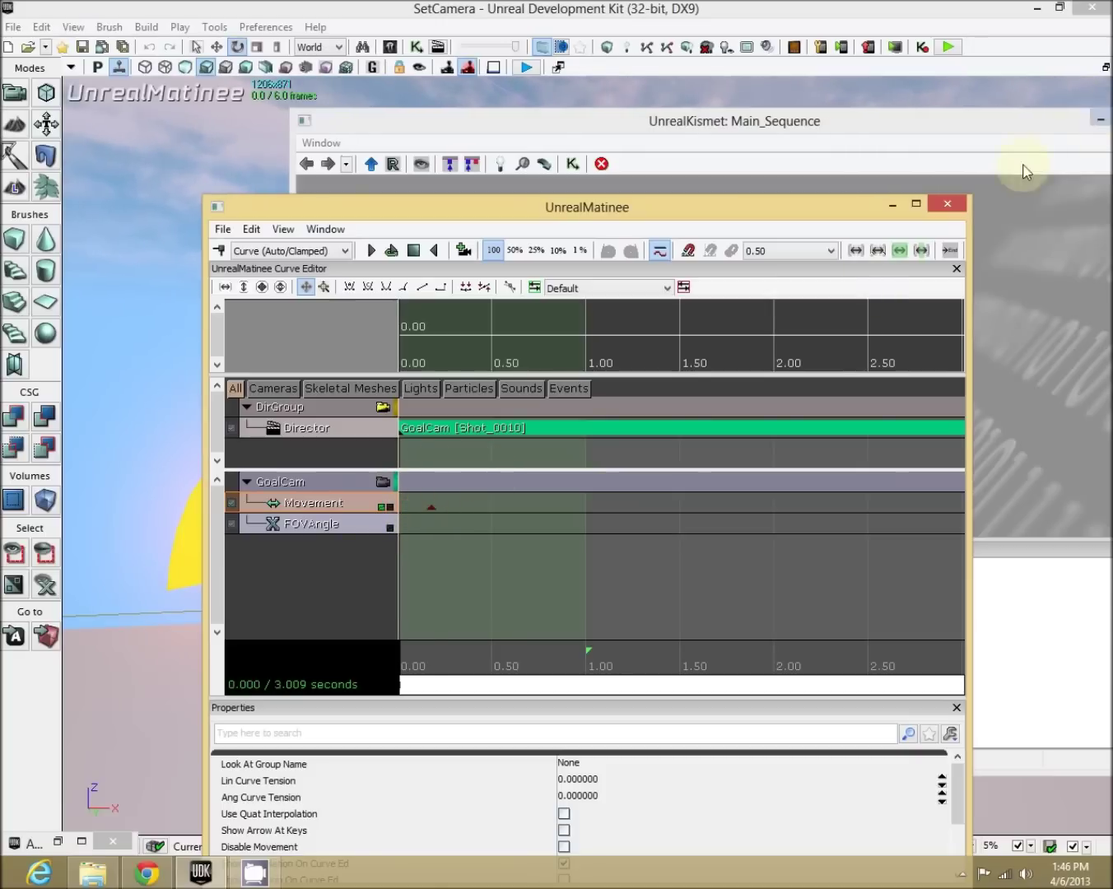
right_click(322, 506)
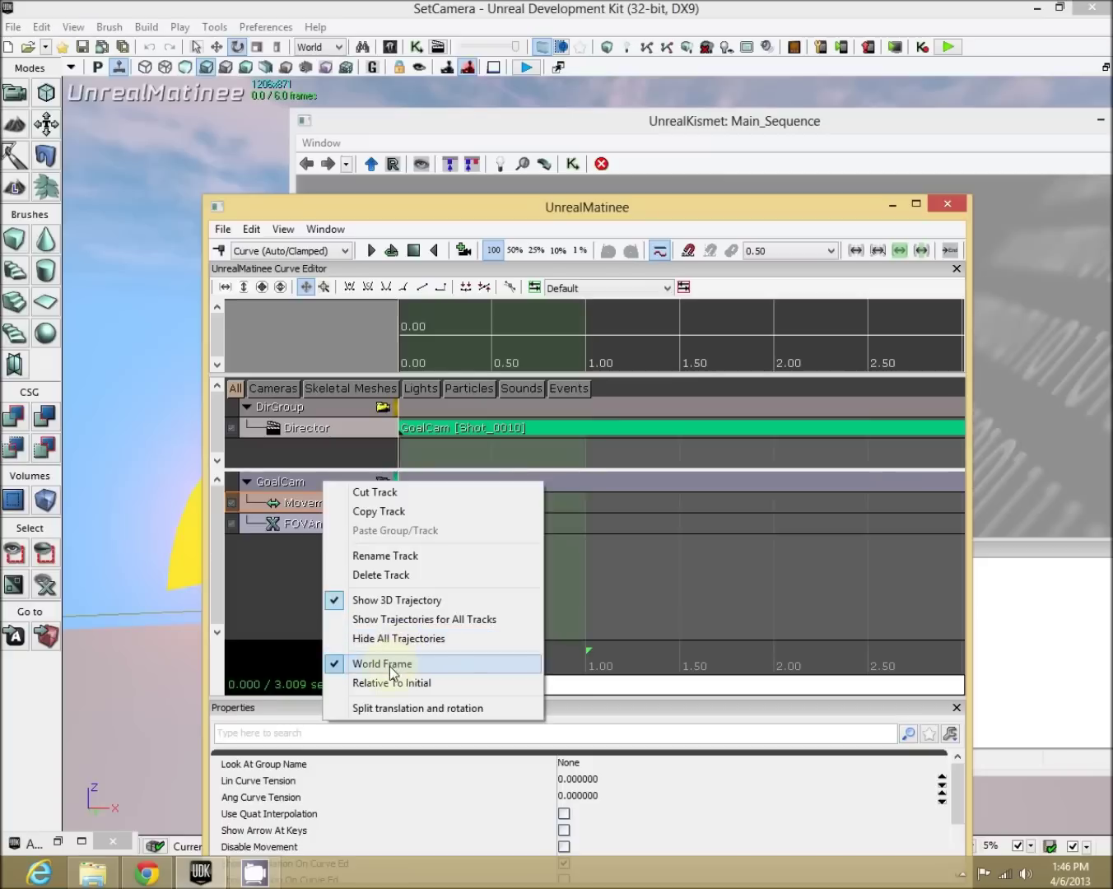
drag(862, 223, 789, 233)
click(875, 216)
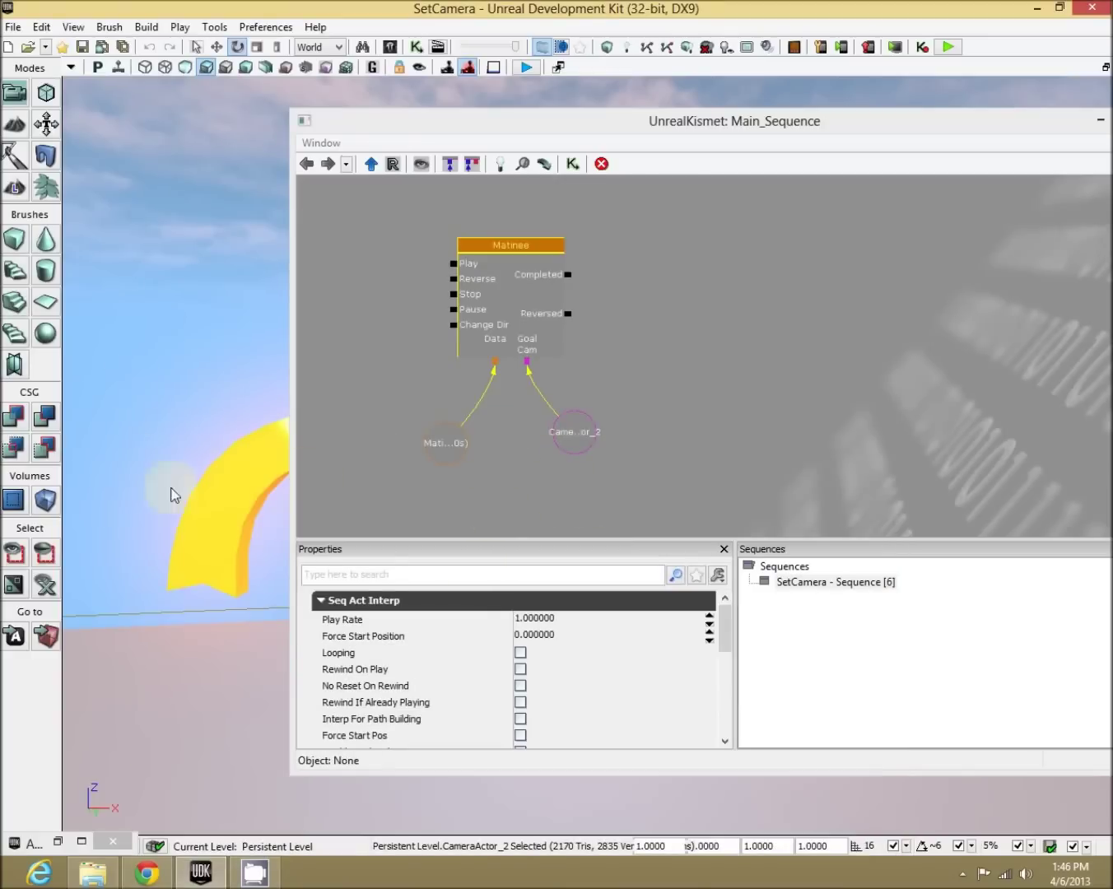
- Add a Touch event for the level's trigger in Kismet and connect its Touched output to the Matinee's Play input
drag(674, 116, 1020, 114)
right_drag(350, 284, 129, 293)
drag(130, 299, 423, 642)
click(398, 717)
click(743, 317)
right_click(743, 316)
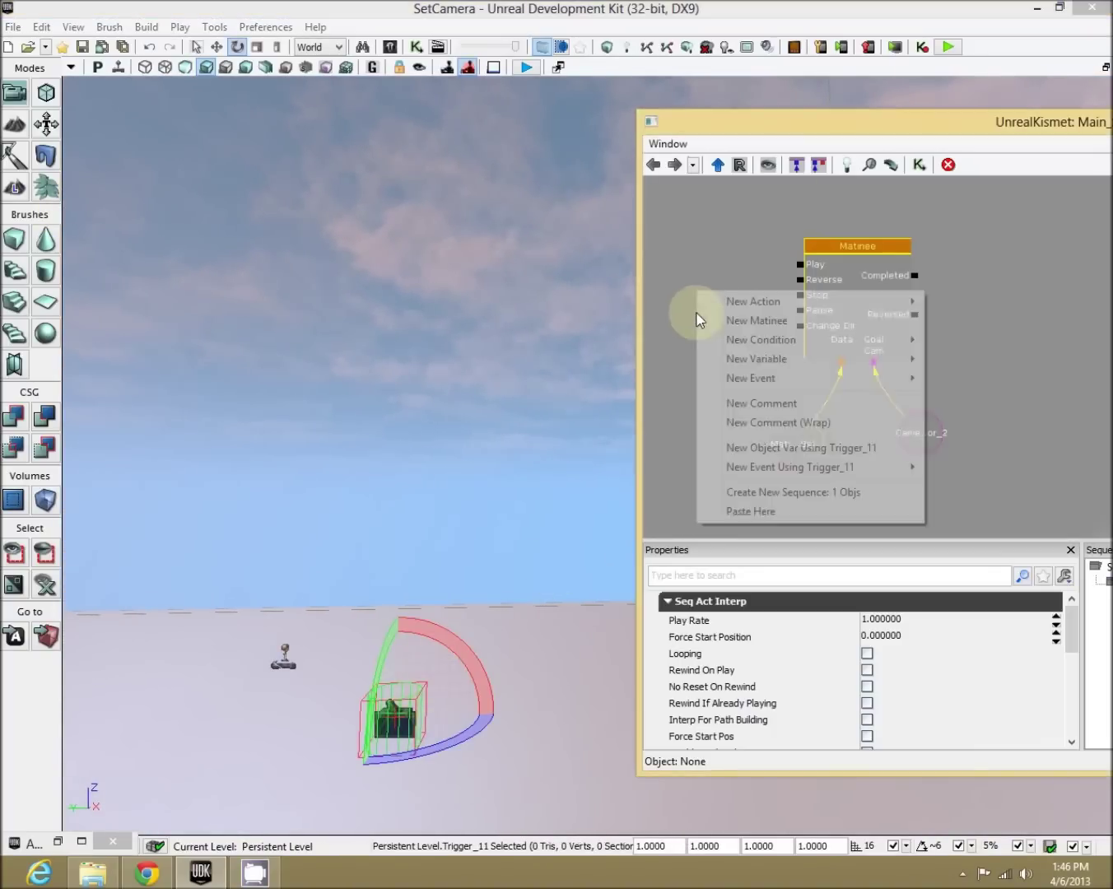
mouse_move(750, 473)
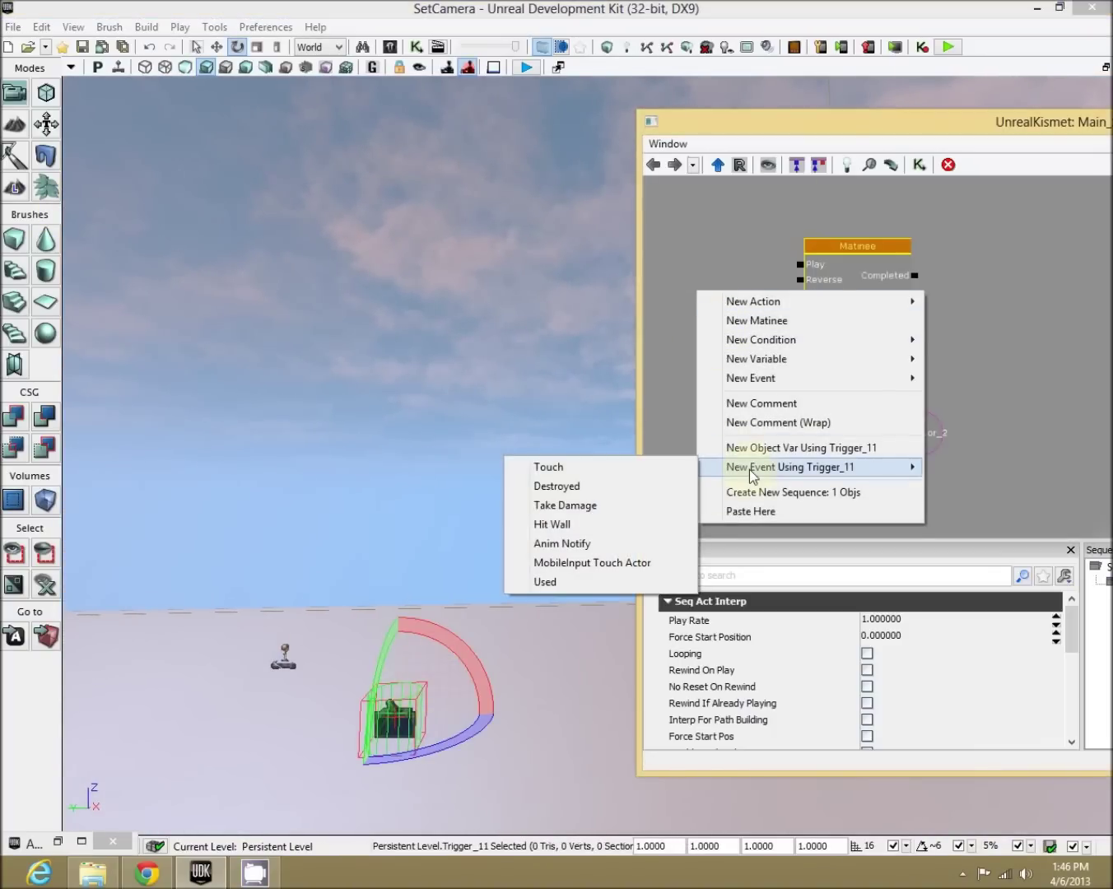
click(619, 471)
drag(735, 379, 800, 264)
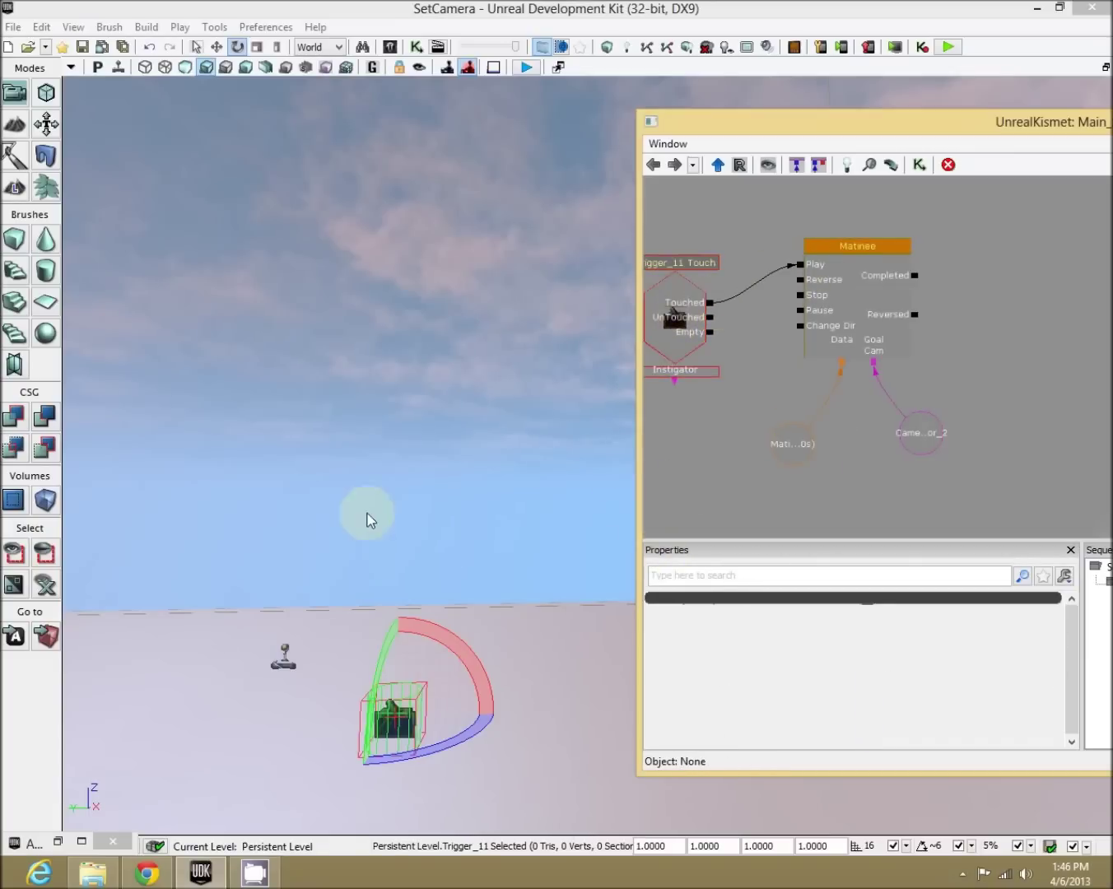
- Play-test the level by moving into the trigger, and exit the preview
right_drag(367, 515, 844, 611)
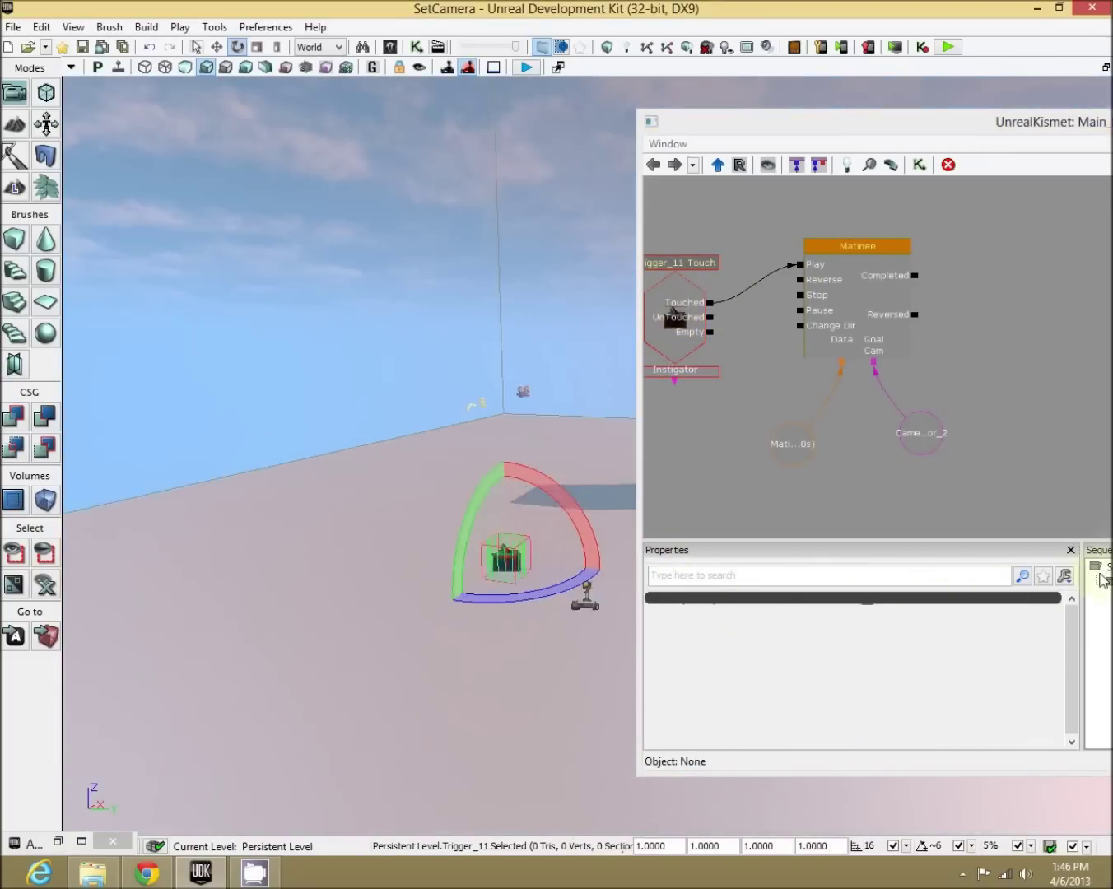
click(945, 47)
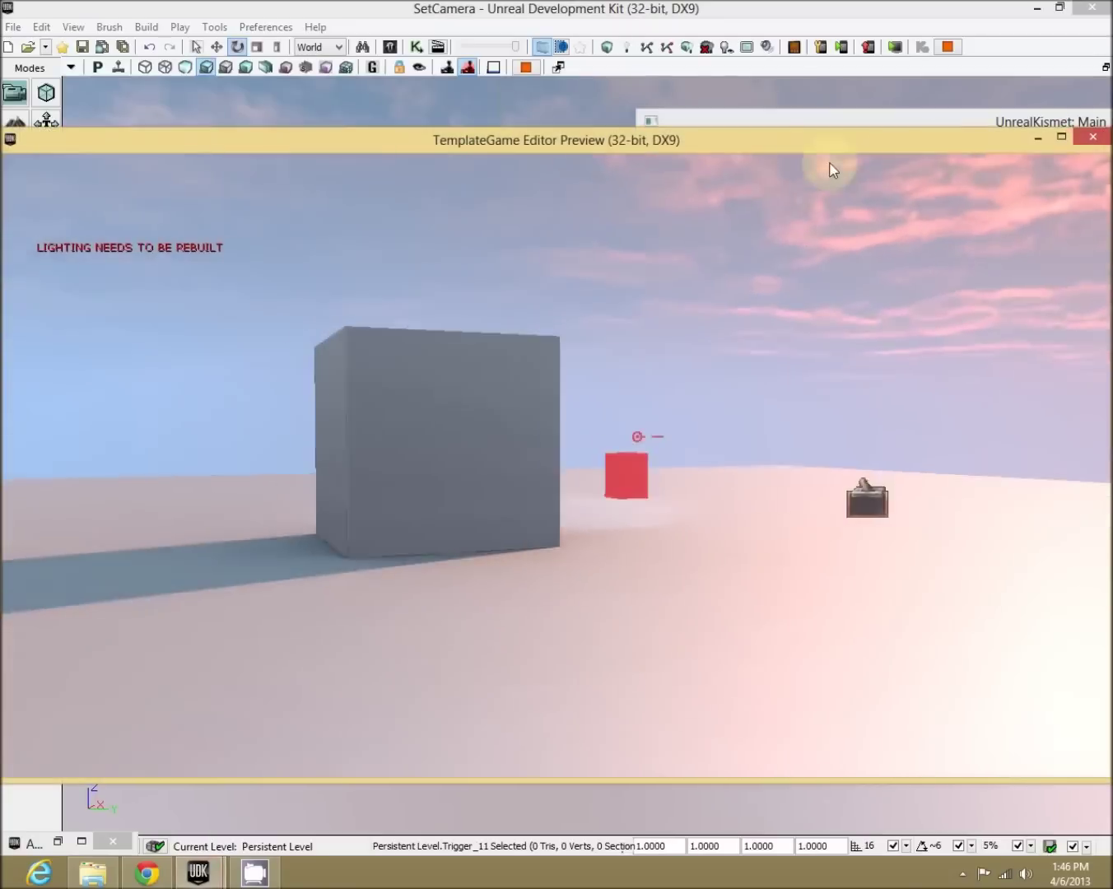
key(a)
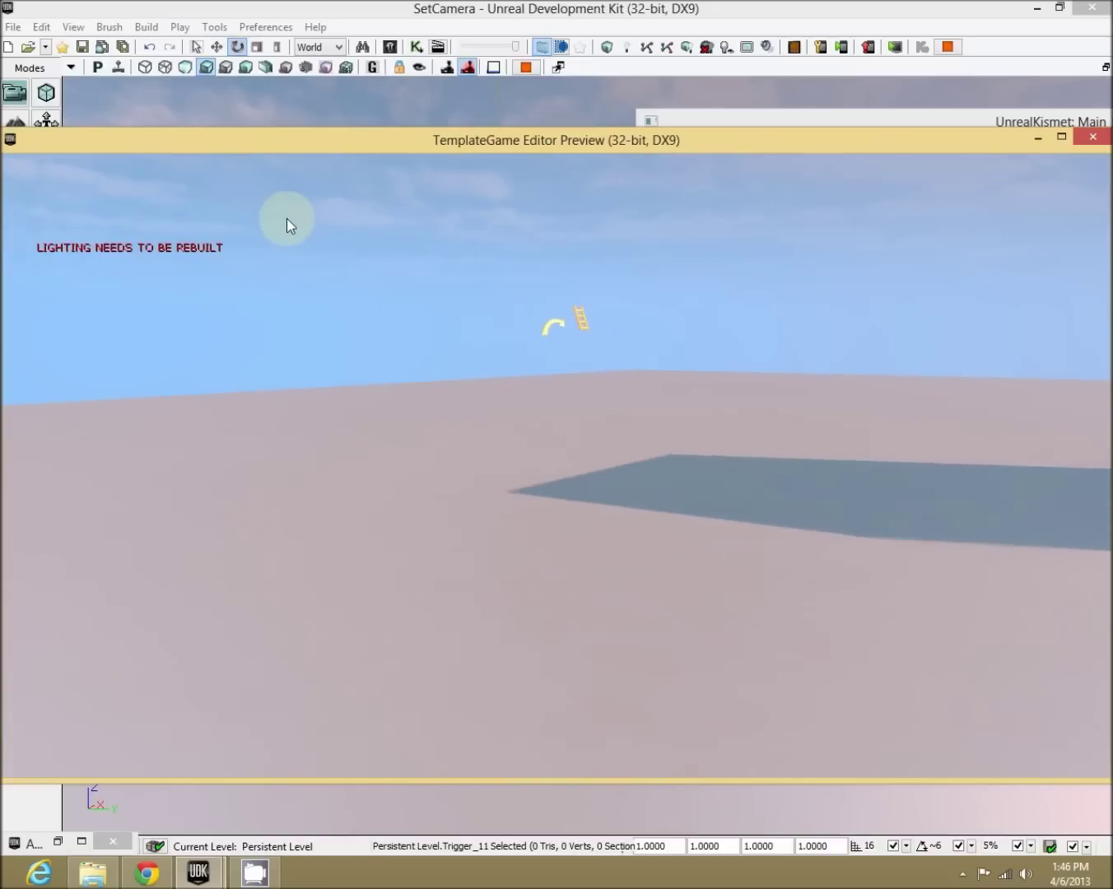
key(Escape)
- Reopen the Matinee and check which reference frame GoalCam's Movement track uses
click(850, 314)
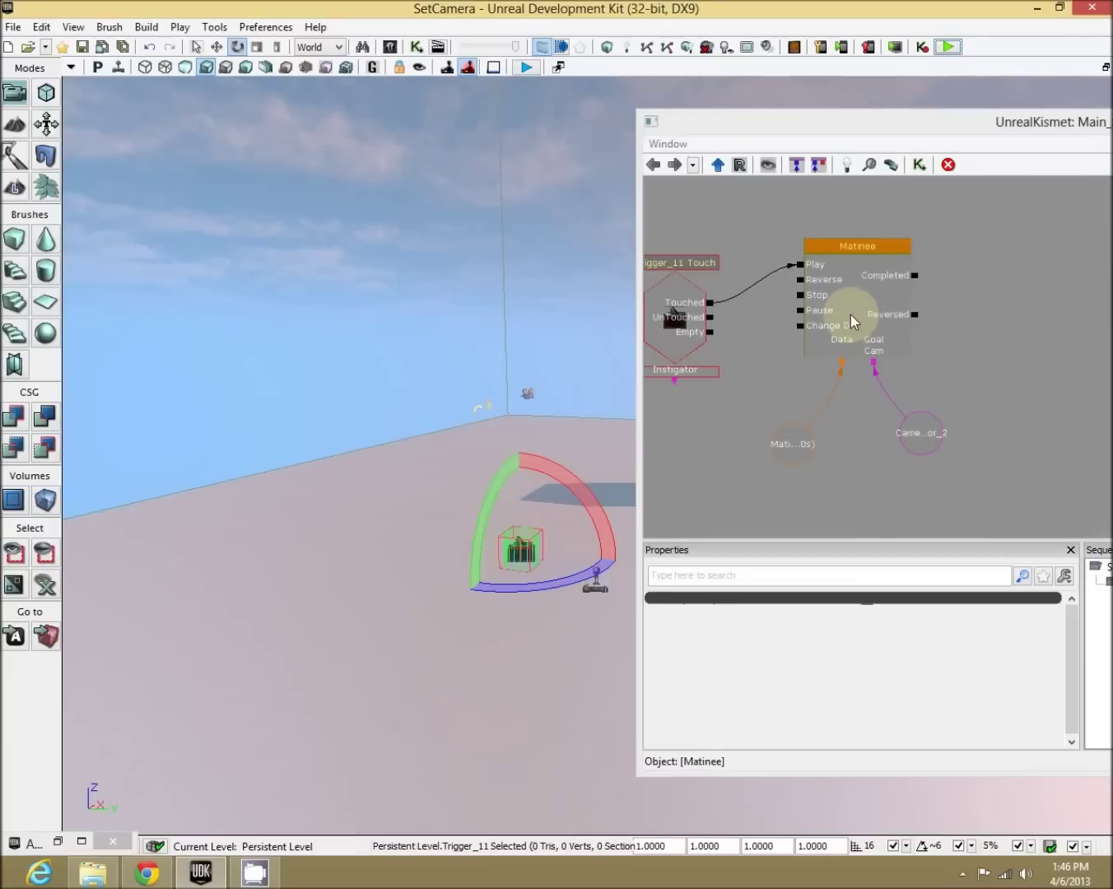
double_click(851, 314)
click(187, 514)
right_click(186, 514)
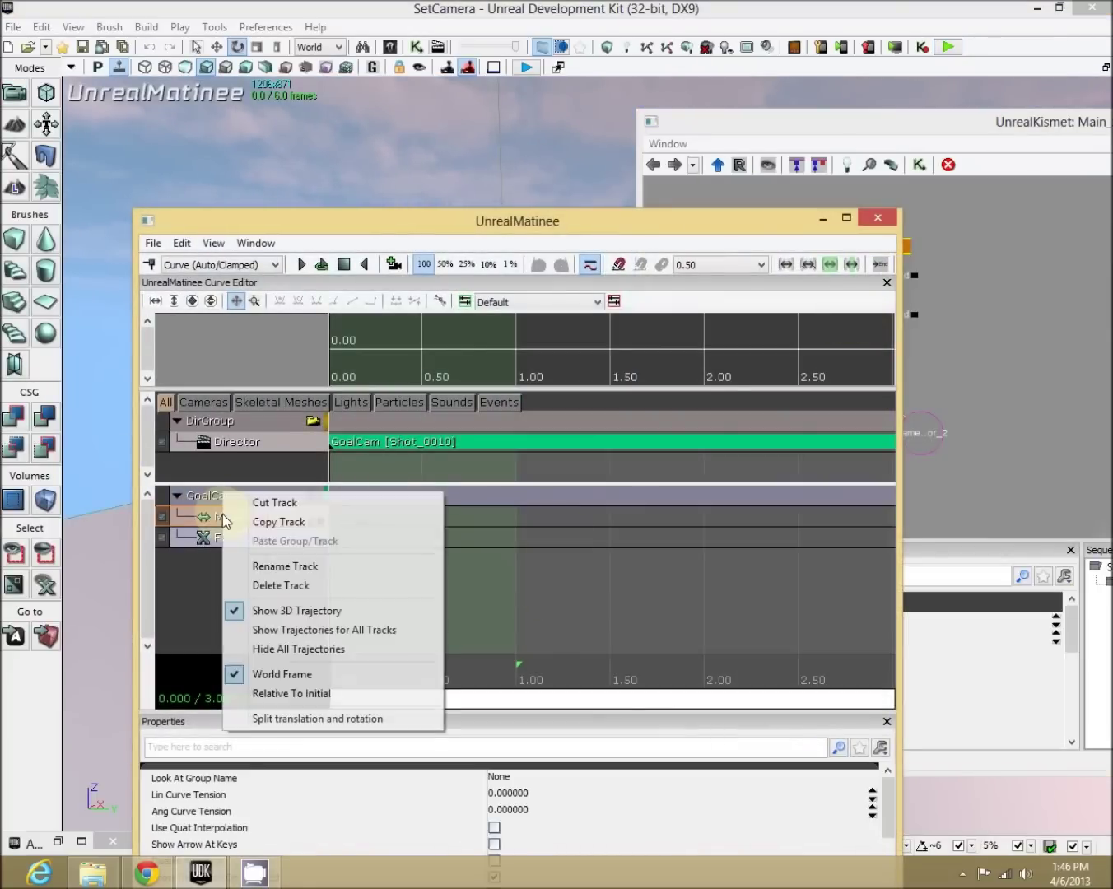
click(643, 587)
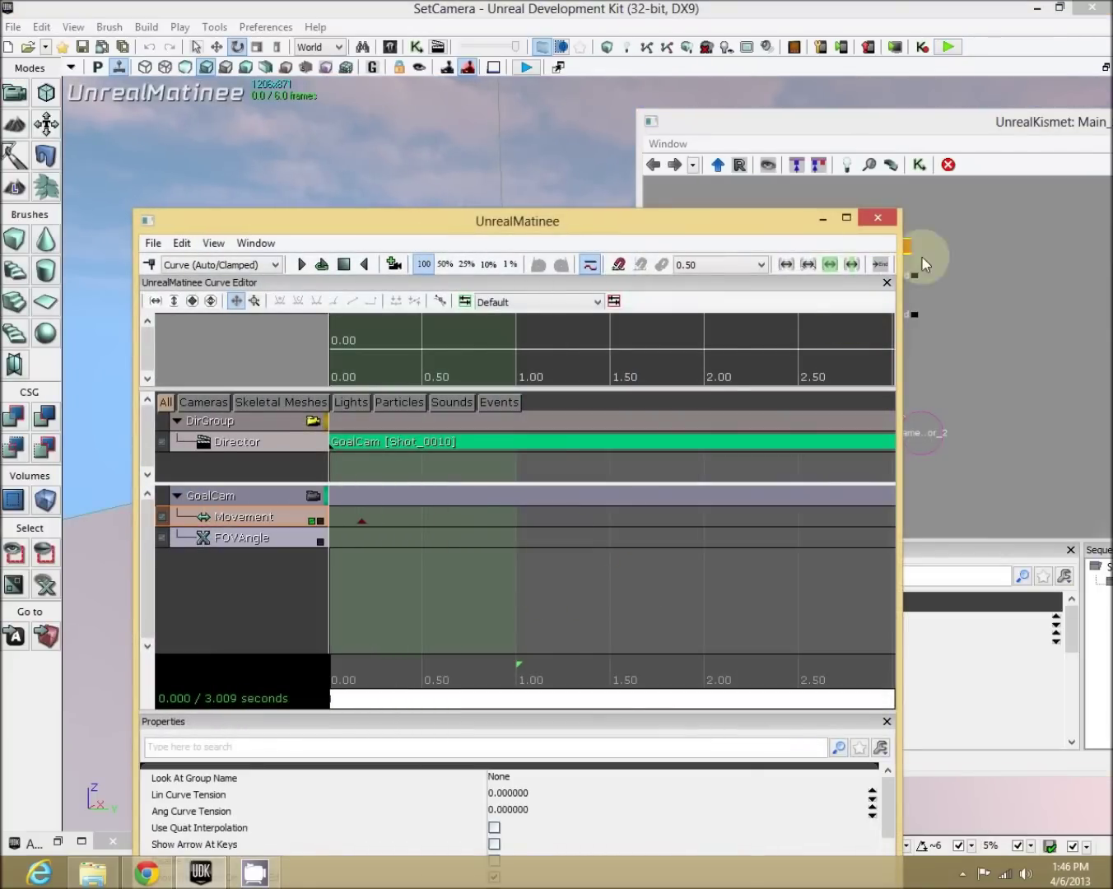
- Re-aim GoalCam at the arrow and ladder on the 0.18-second Movement key and close the Matinee
drag(535, 226, 963, 187)
click(811, 501)
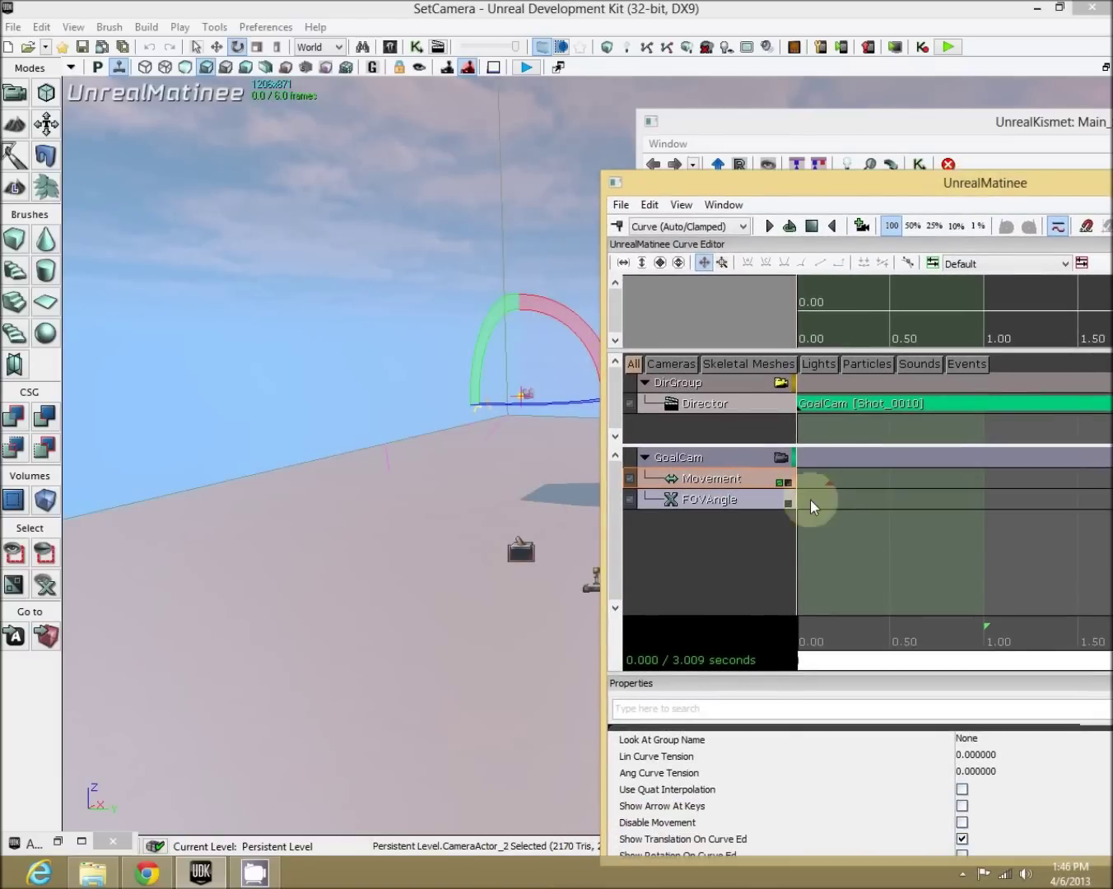
click(829, 484)
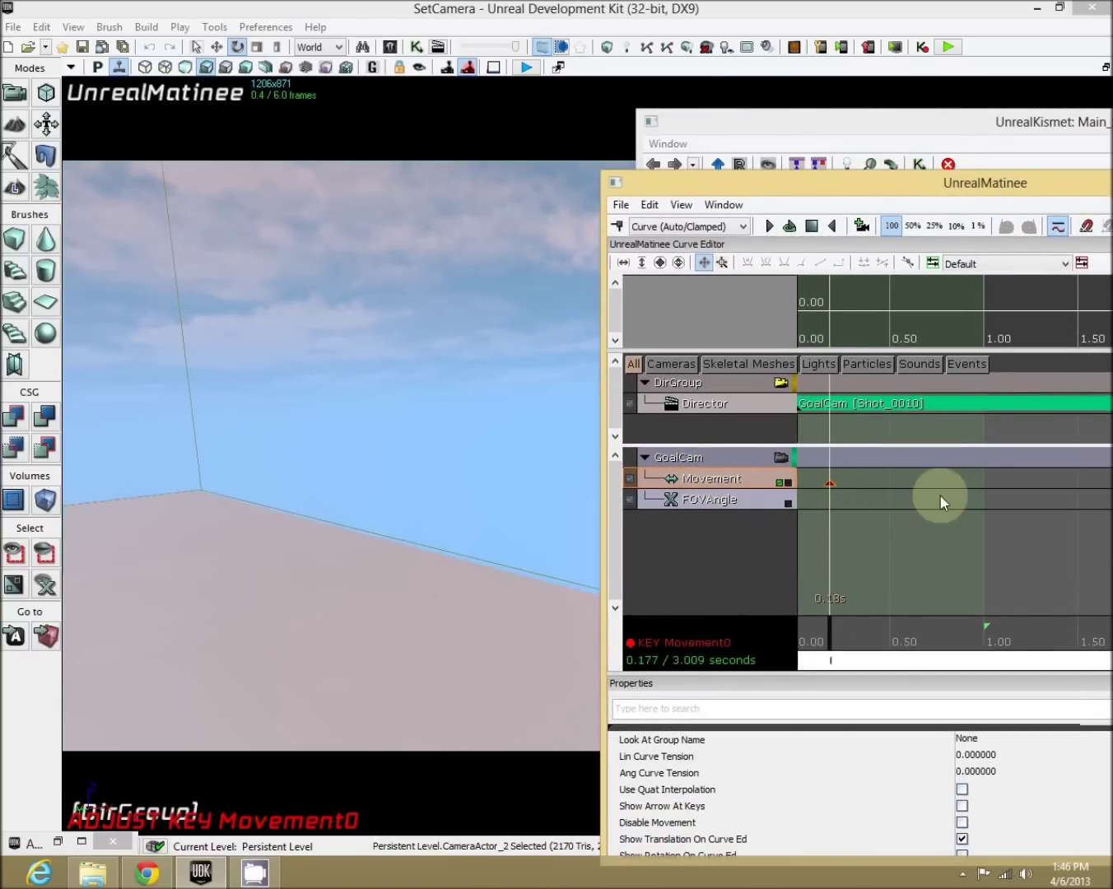
mouse_move(333, 429)
mouse_down()
mouse_move(484, 476)
mouse_move(490, 498)
mouse_move(441, 467)
mouse_move(566, 447)
mouse_move(549, 464)
mouse_move(508, 435)
mouse_move(332, 428)
mouse_up()
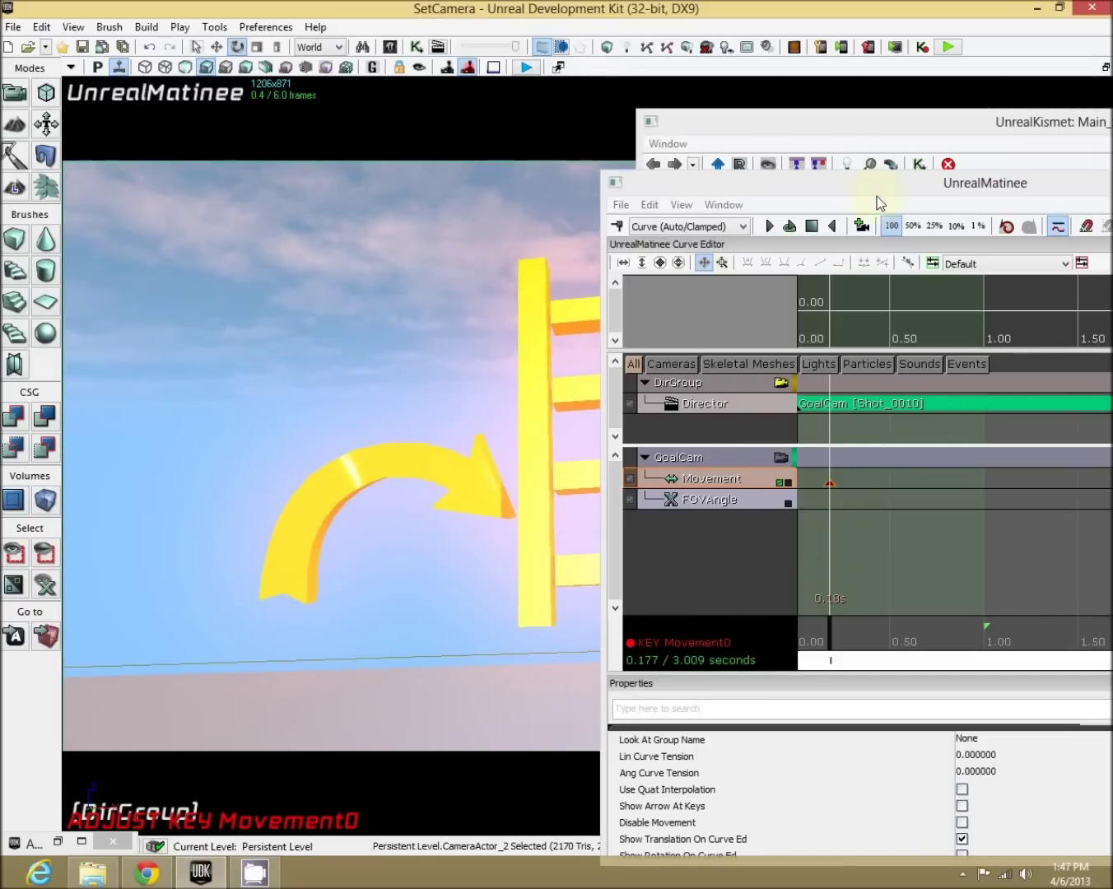
drag(833, 652, 866, 651)
drag(1036, 177, 790, 198)
click(906, 185)
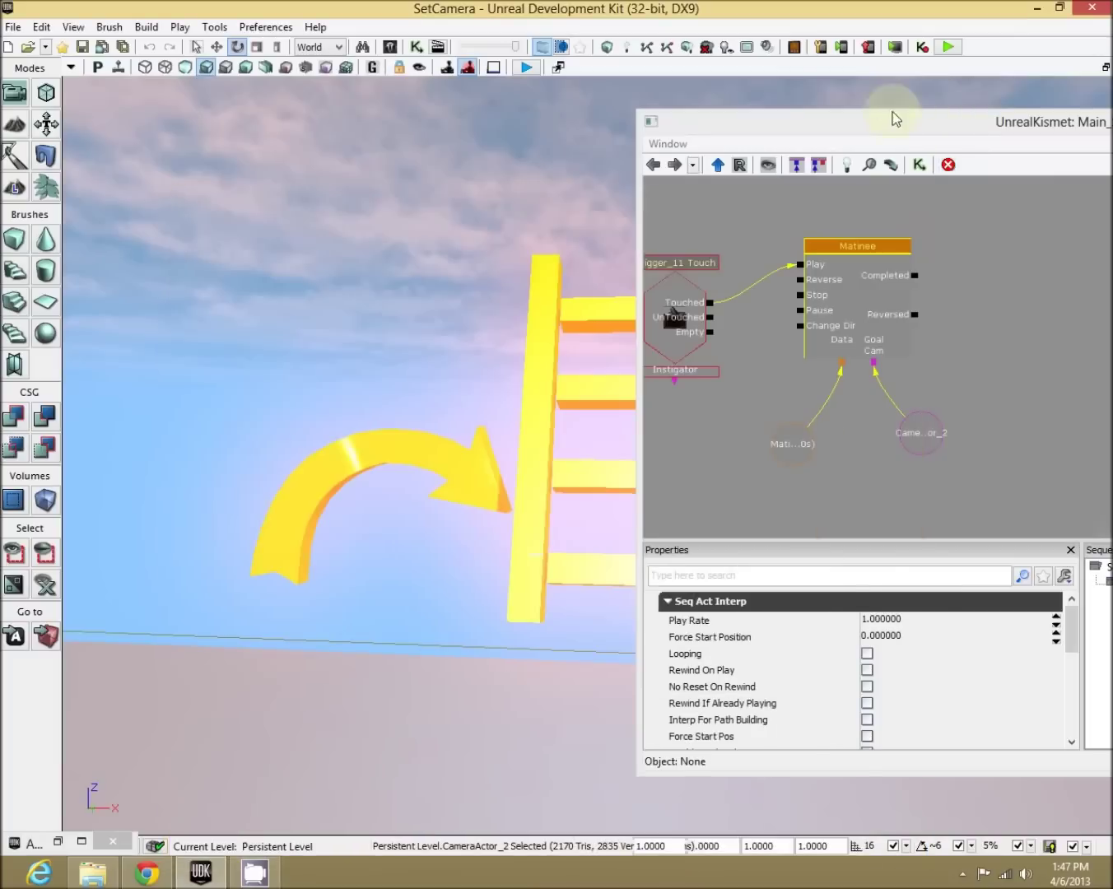
- Play-test the trigger-activated camera change with the re-aimed shot and return to Kismet
click(948, 47)
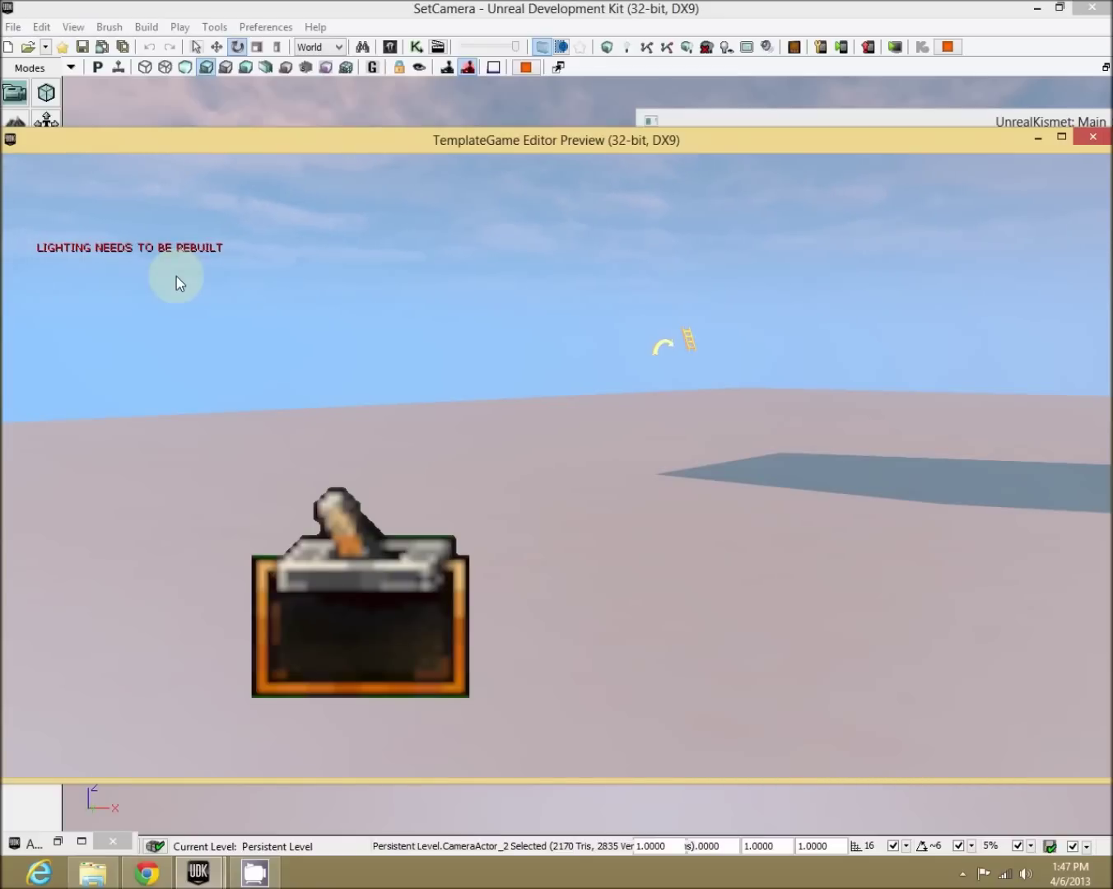
key(Escape)
click(874, 311)
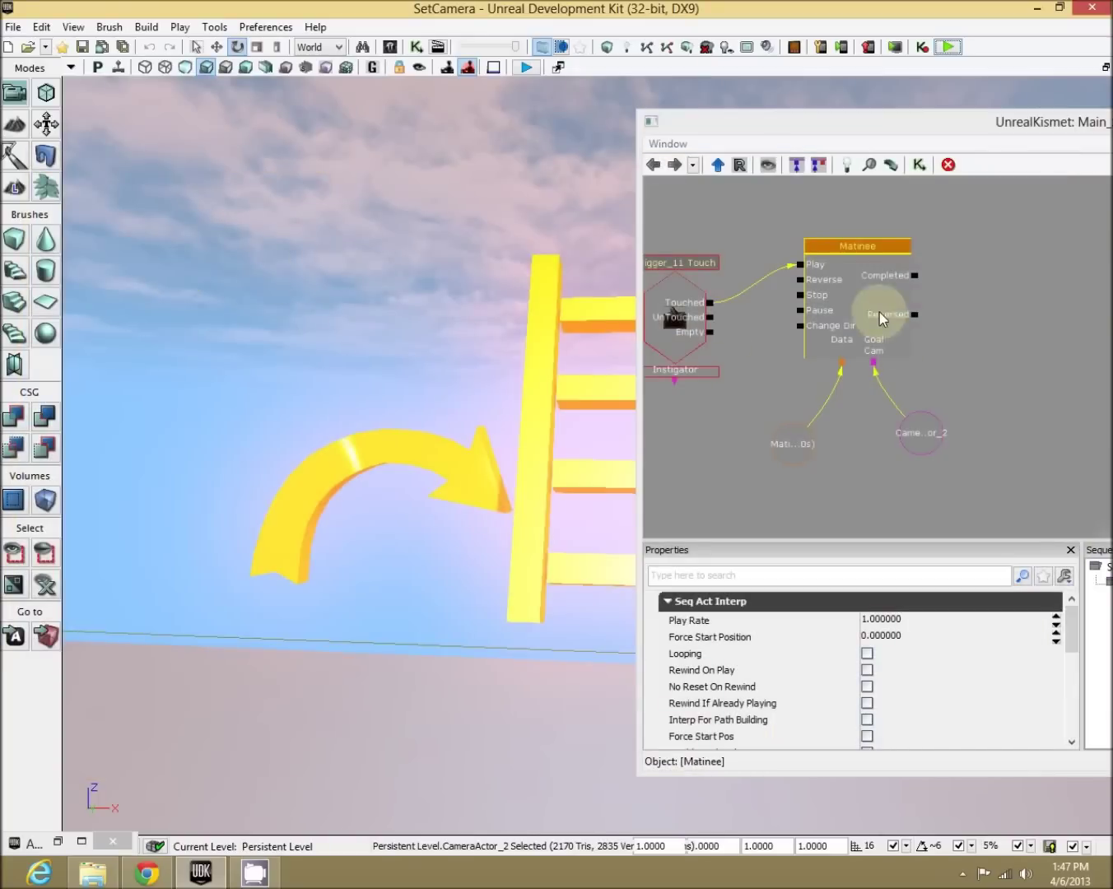
- Set the trigger Touch event's Max Trigger Count to 0
click(710, 337)
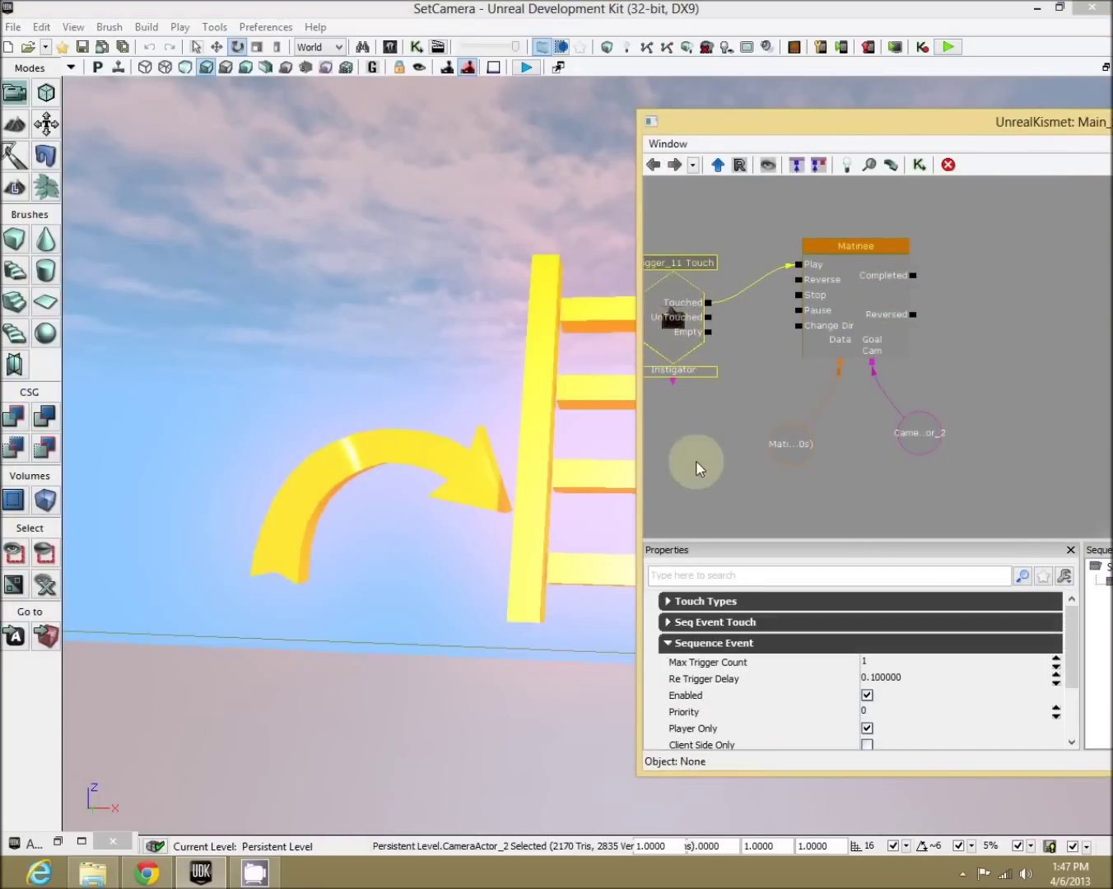
drag(694, 505, 760, 507)
click(958, 665)
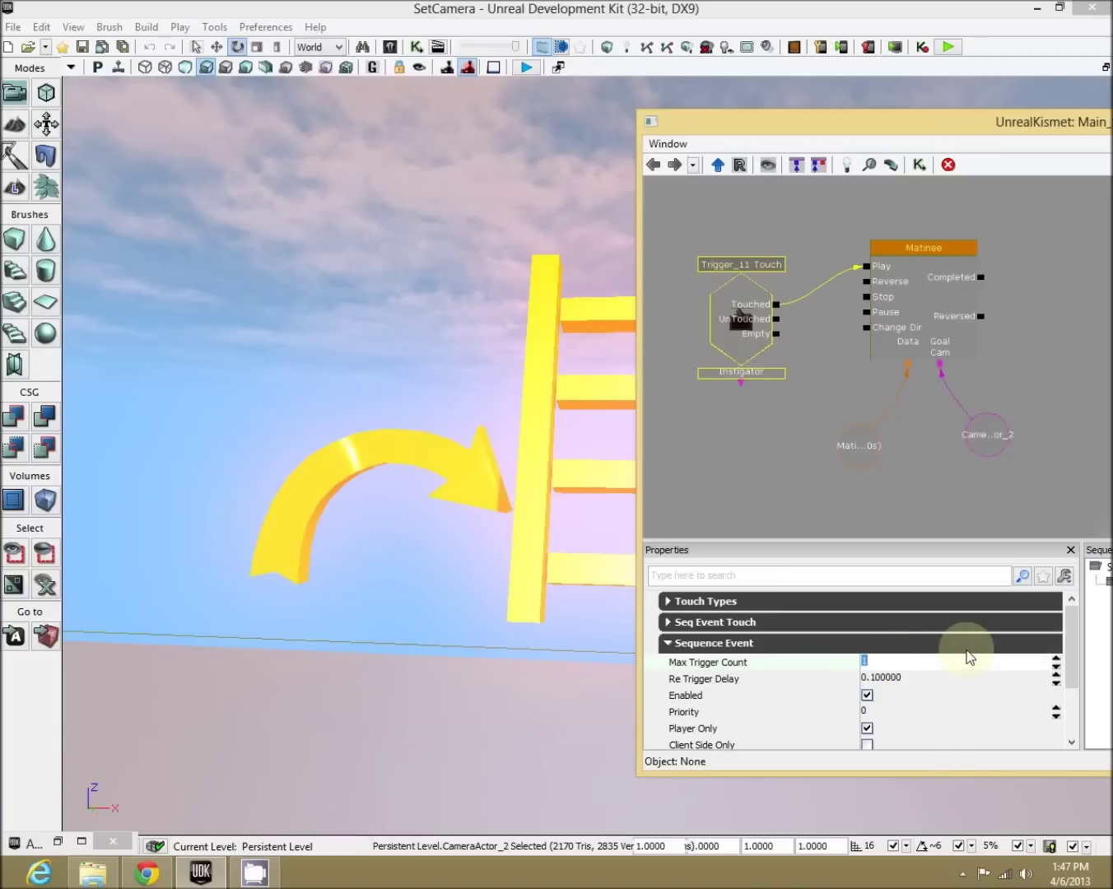
text(0)
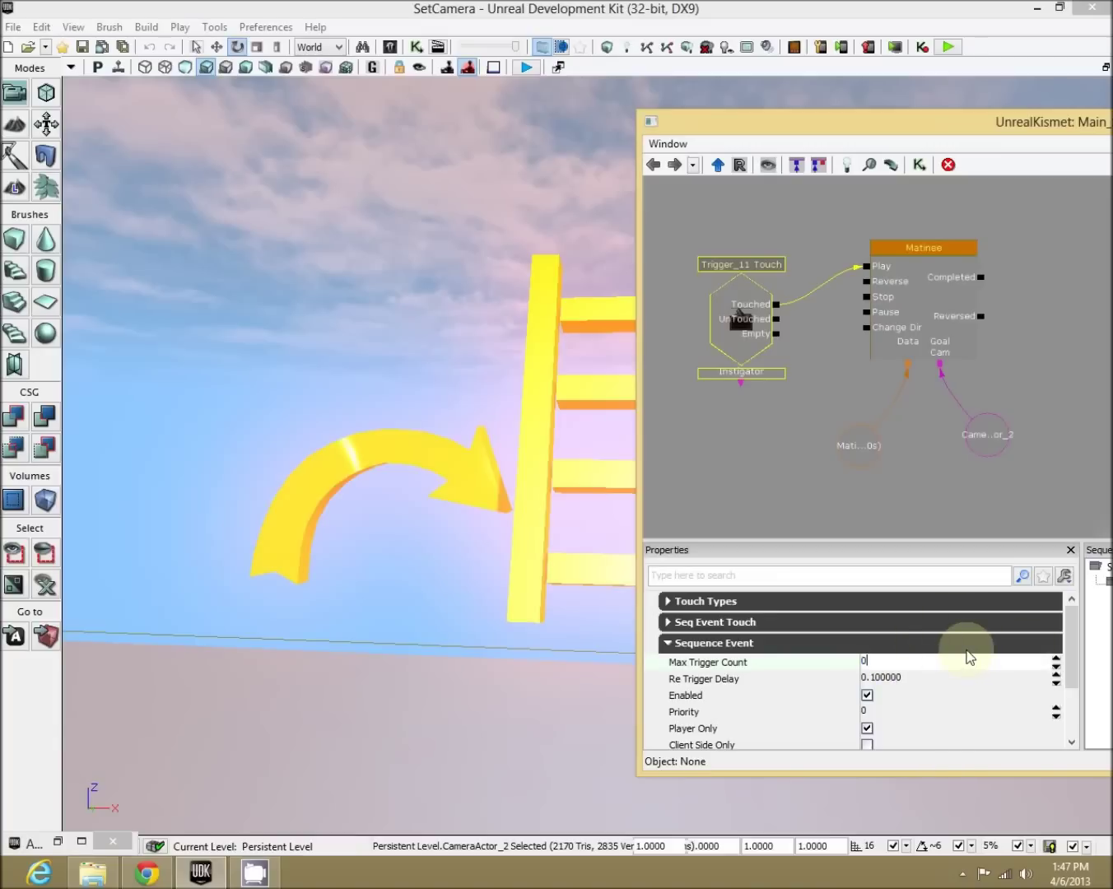
- Play-test the trigger again, backing away and moving into it once more, and exit the preview
click(945, 47)
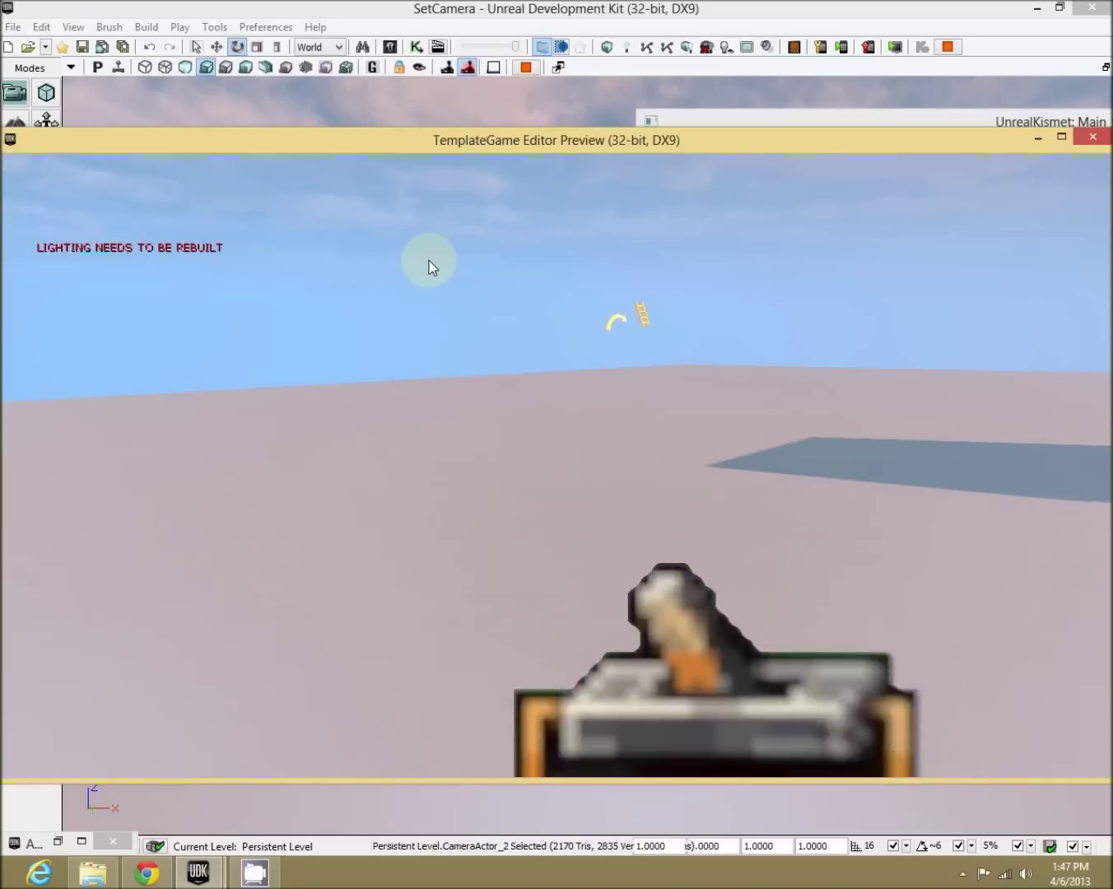
key(s)
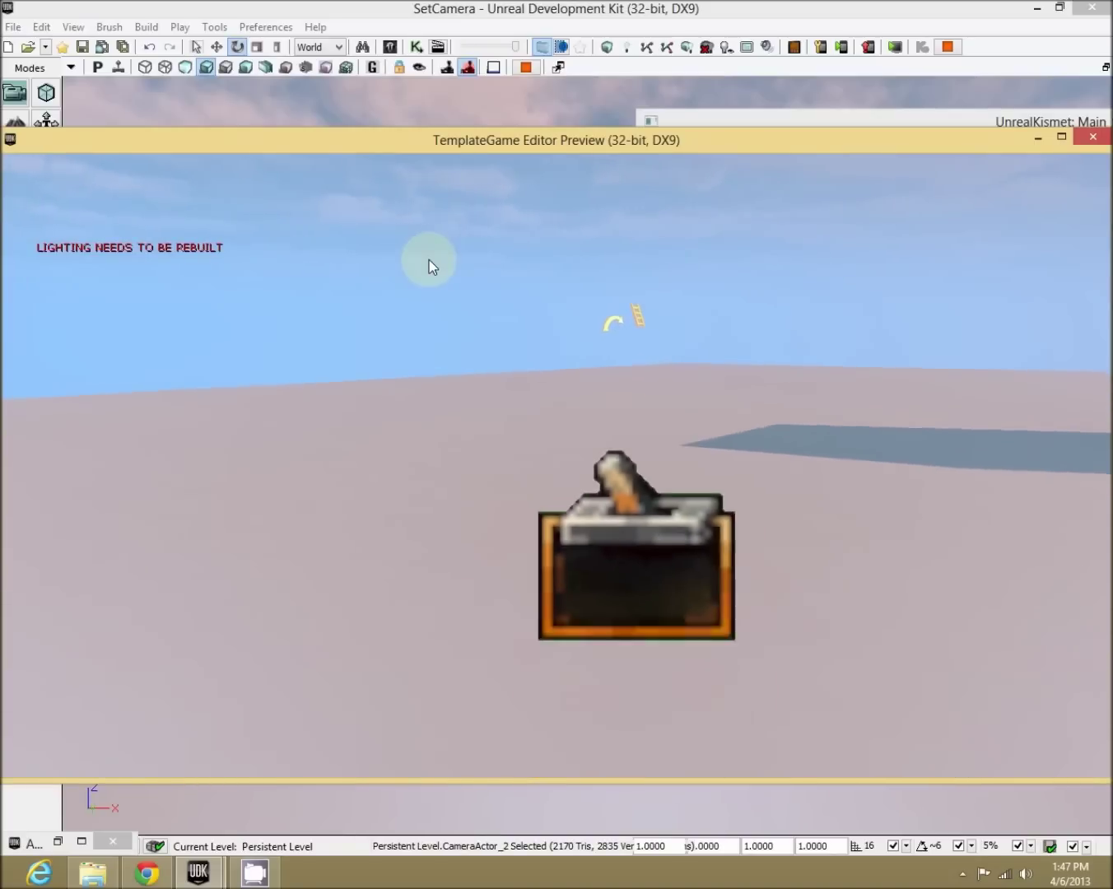
key(w)
key(Escape)
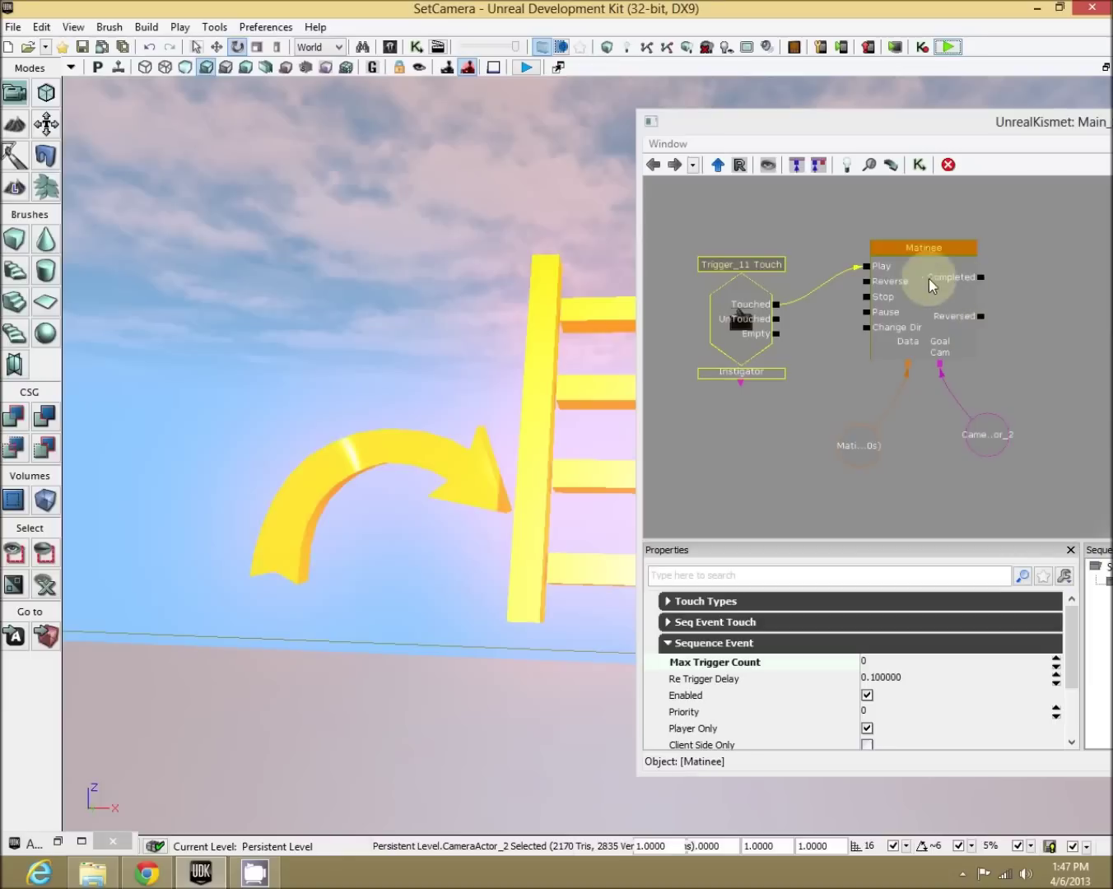
- Enable Rewind On Play for the Matinee node and launch the level preview
click(927, 279)
click(867, 670)
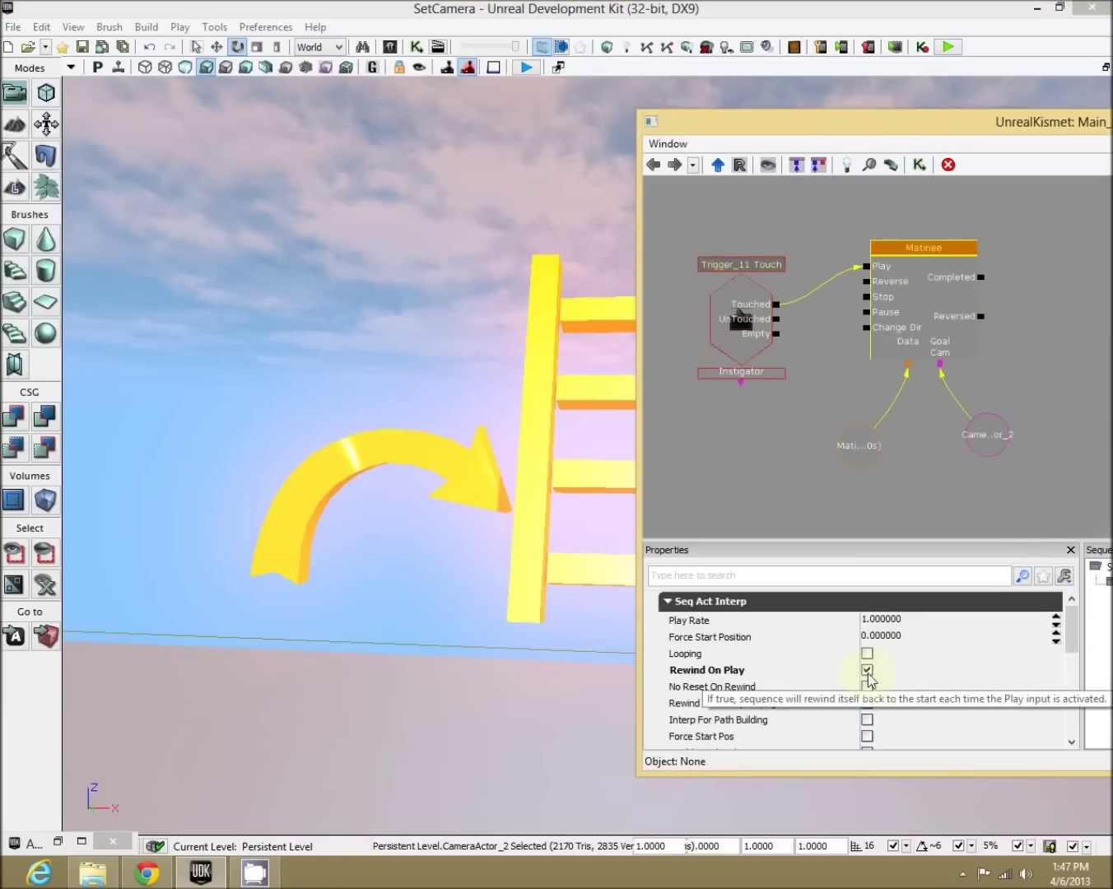
click(950, 47)
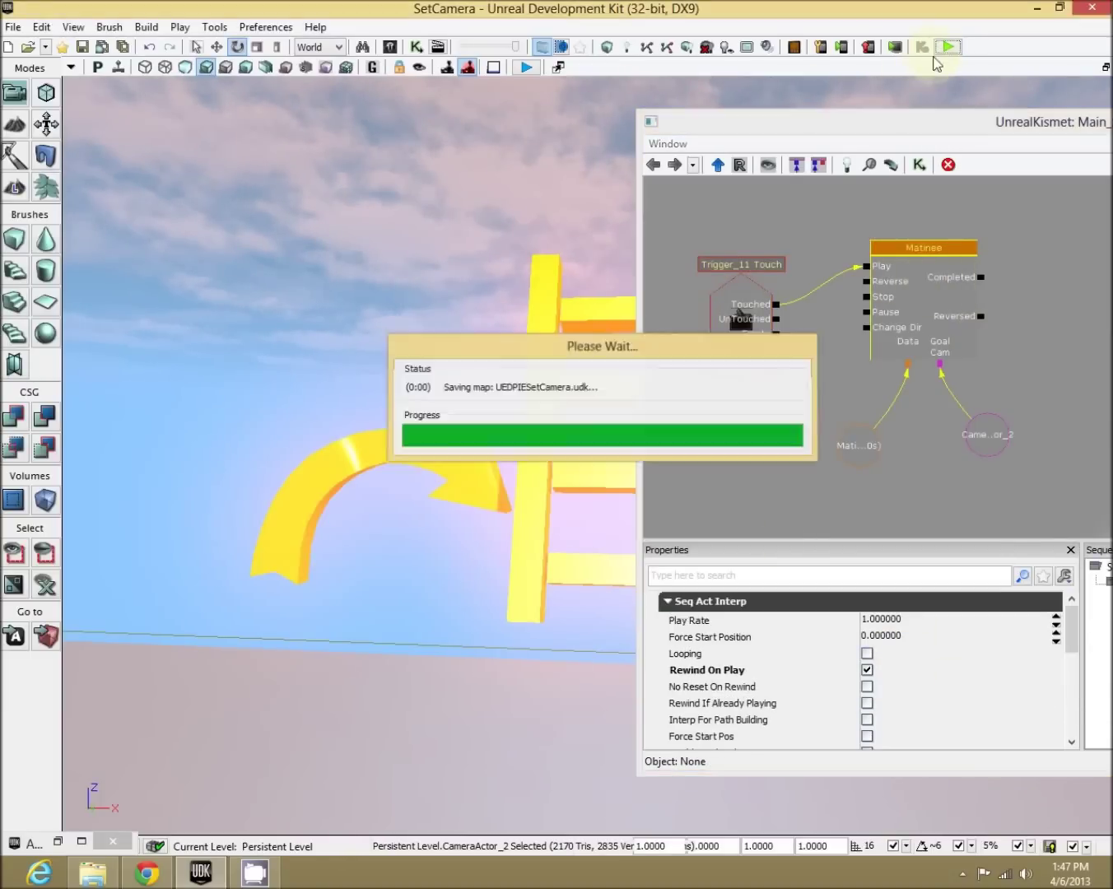